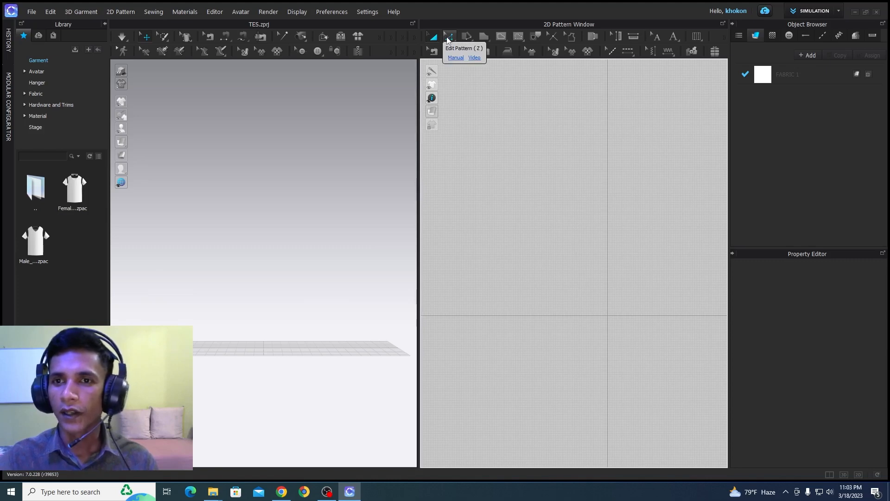
{"action": "left_click", "coordinate": [489, 42]}
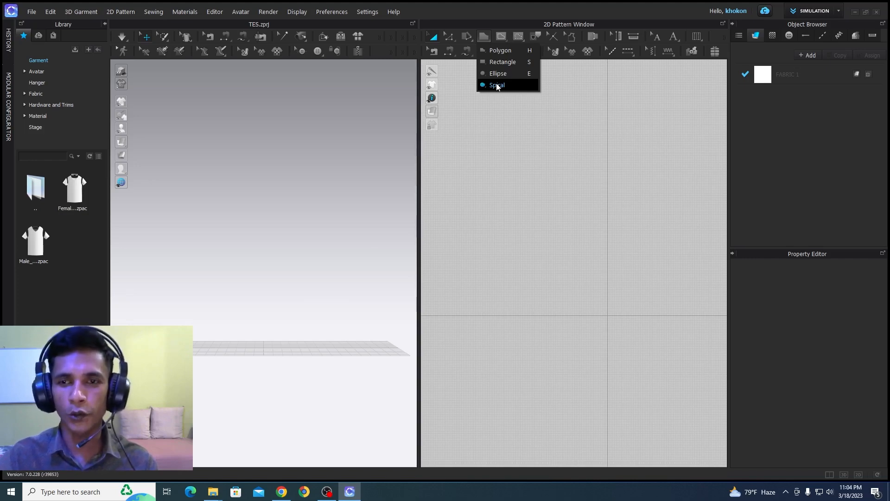
{"action": "left_click", "coordinate": [500, 131]}
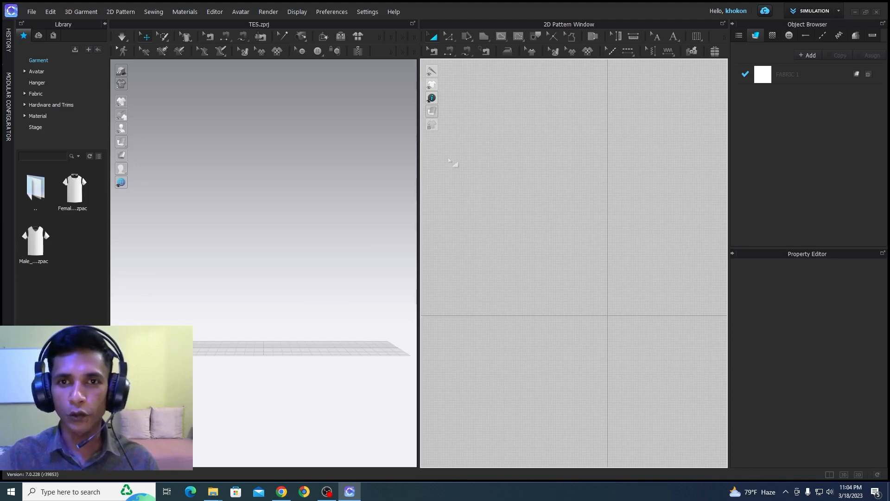
Check the unit system options in the User Interface section of User Settings, keeping Centimeter selected
{"action": "left_click", "coordinate": [367, 13]}
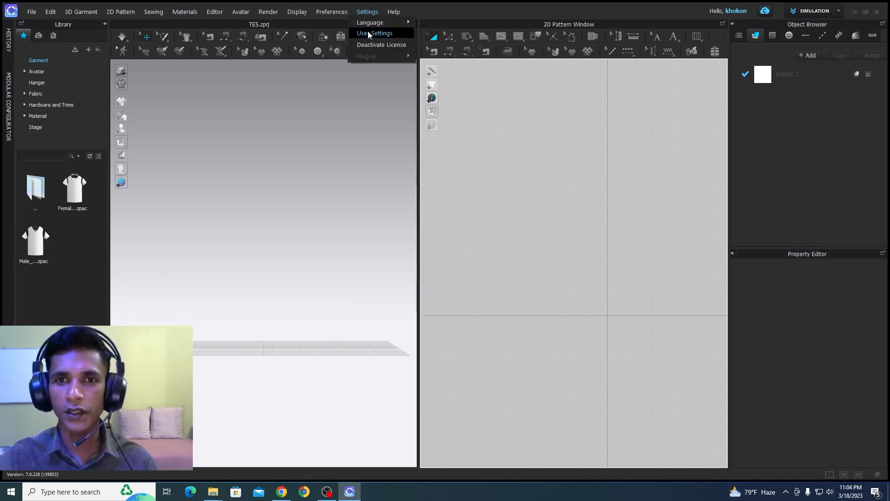
{"action": "left_click", "coordinate": [370, 33]}
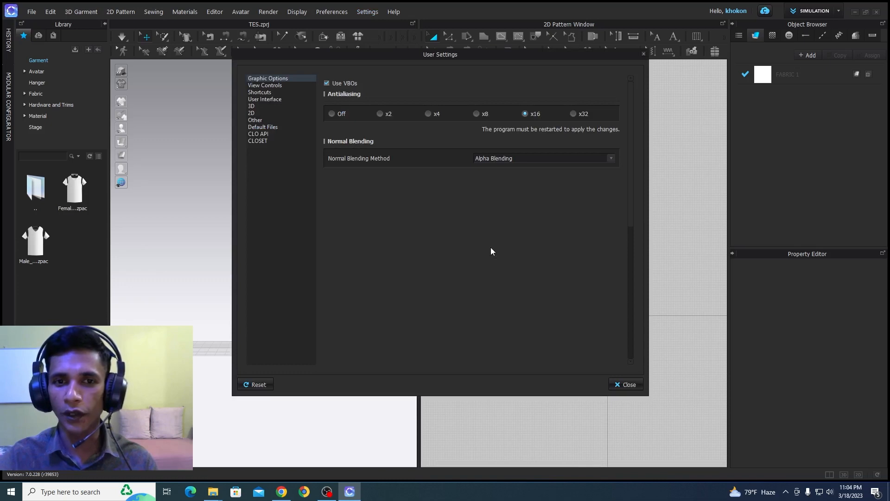
{"action": "left_click", "coordinate": [256, 99]}
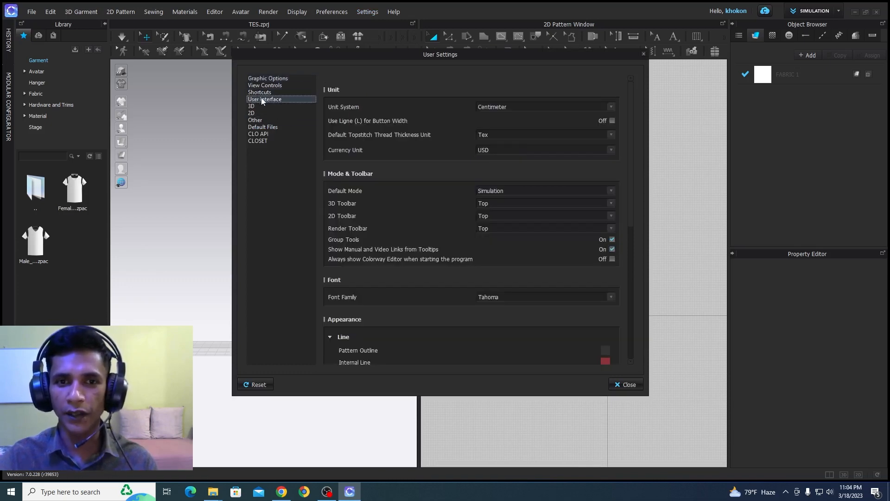
{"action": "left_click", "coordinate": [611, 108]}
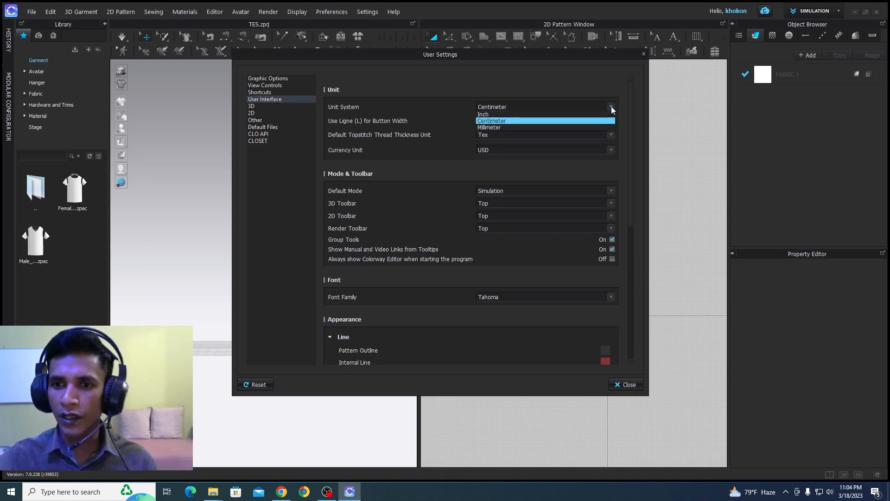
{"action": "left_click", "coordinate": [494, 108]}
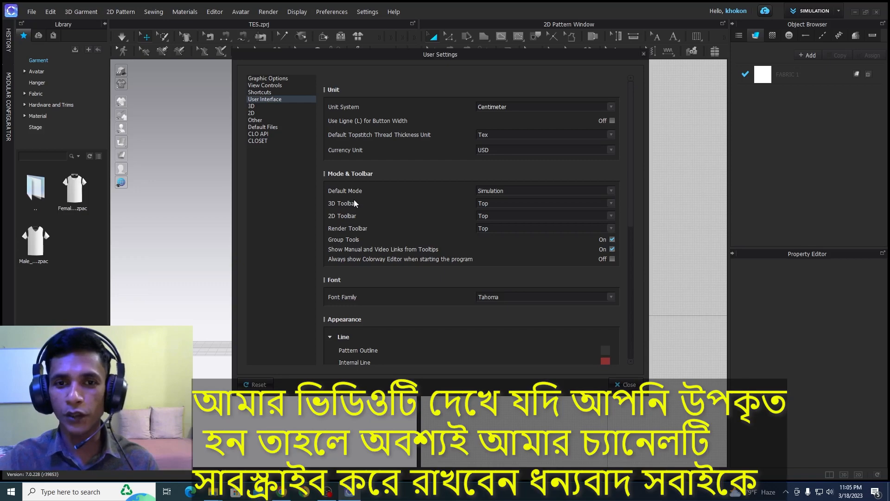
{"action": "left_click", "coordinate": [625, 385]}
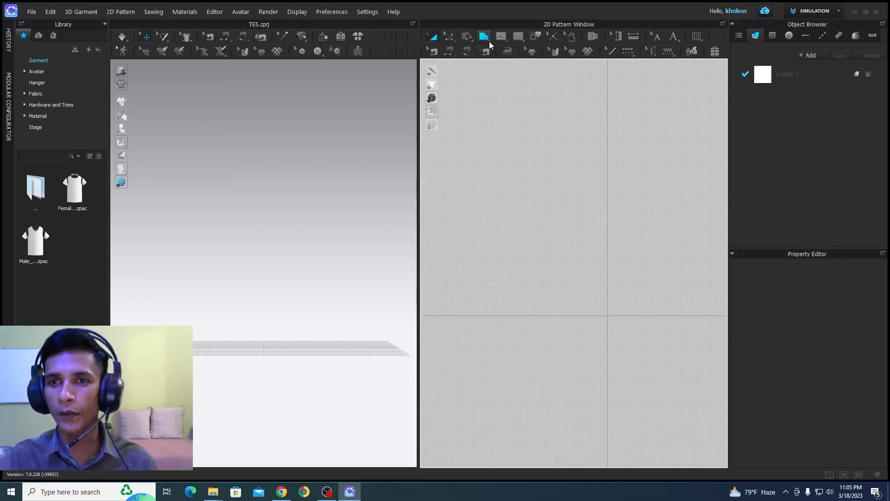
Start a rectangle pattern in the 2D pattern window with a width of 100 cm and a height of 100 cm
{"action": "left_click", "coordinate": [489, 41]}
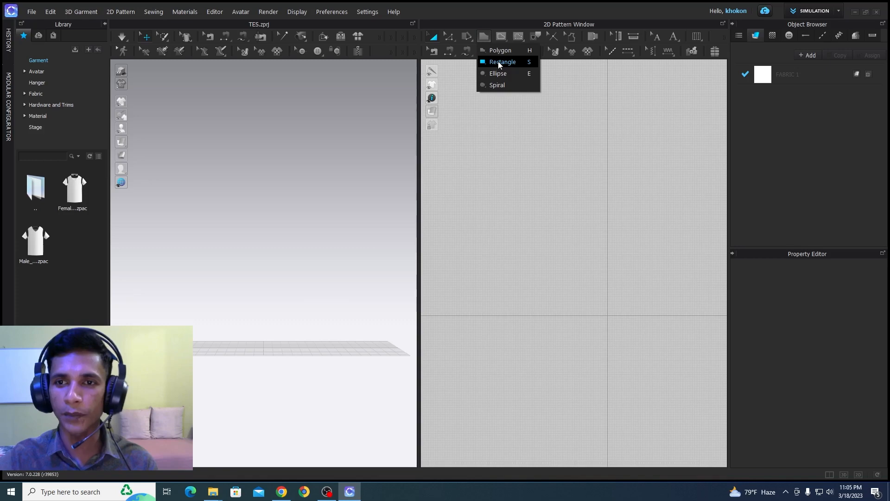
{"action": "left_click", "coordinate": [499, 62]}
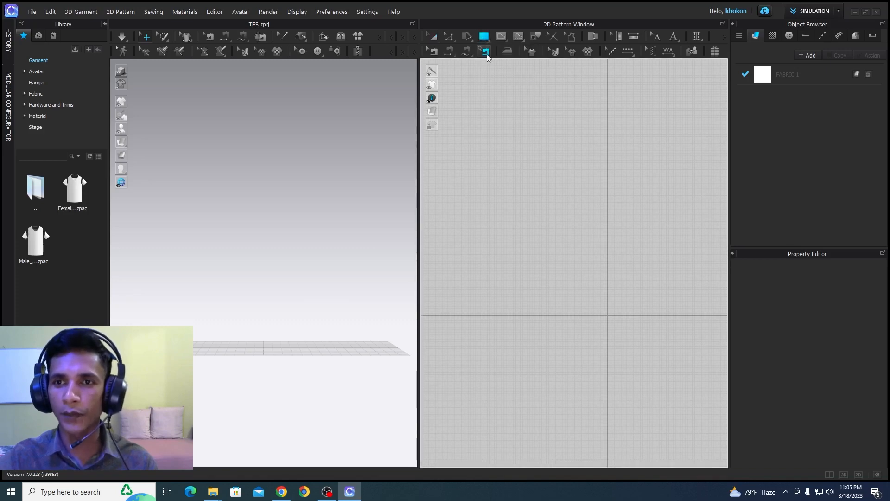
{"action": "left_click", "coordinate": [488, 41]}
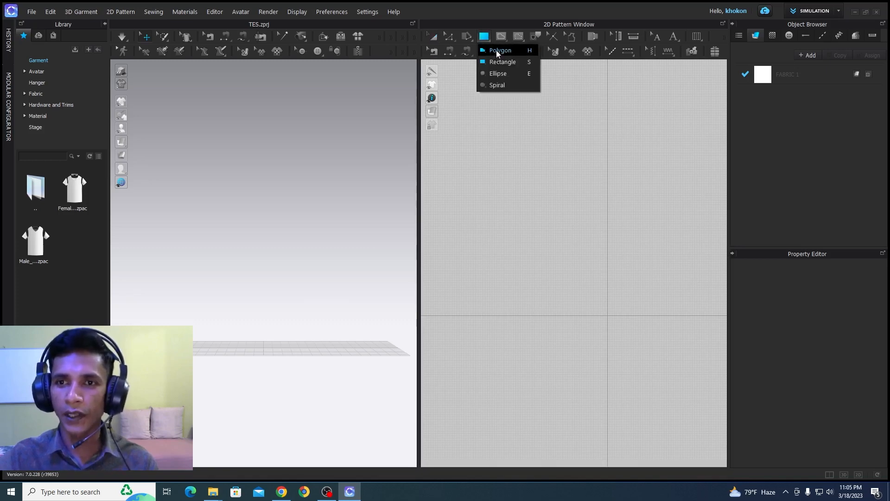
{"action": "left_click", "coordinate": [497, 51]}
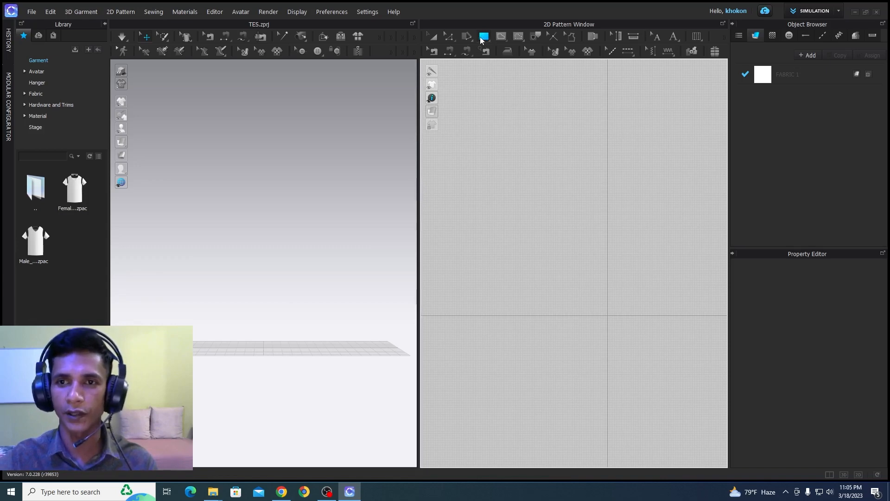
{"action": "left_click", "coordinate": [498, 193]}
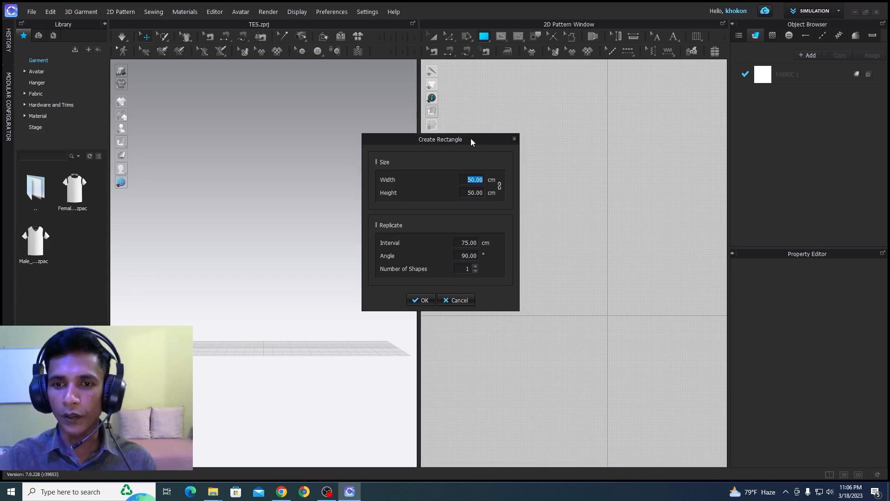
{"action": "left_click_drag", "start_coordinate": [471, 138], "coordinate": [409, 138]}
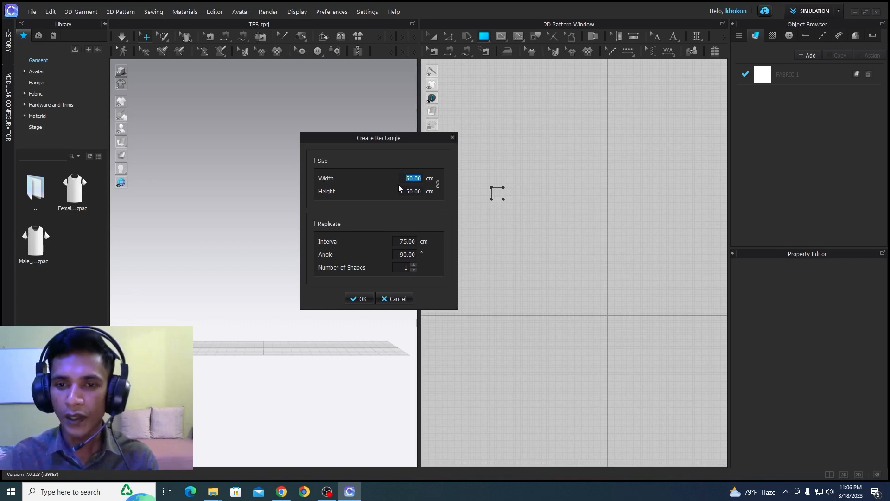
{"action": "type", "text": "100"}
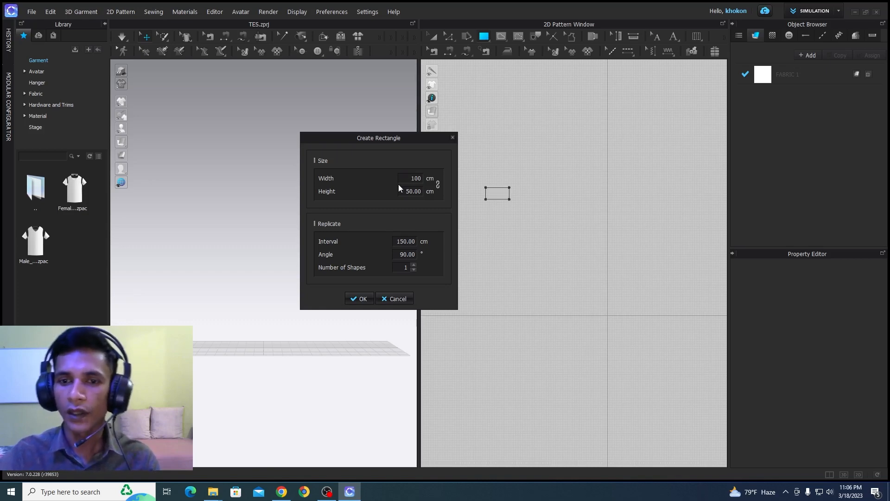
{"action": "left_click", "coordinate": [406, 192]}
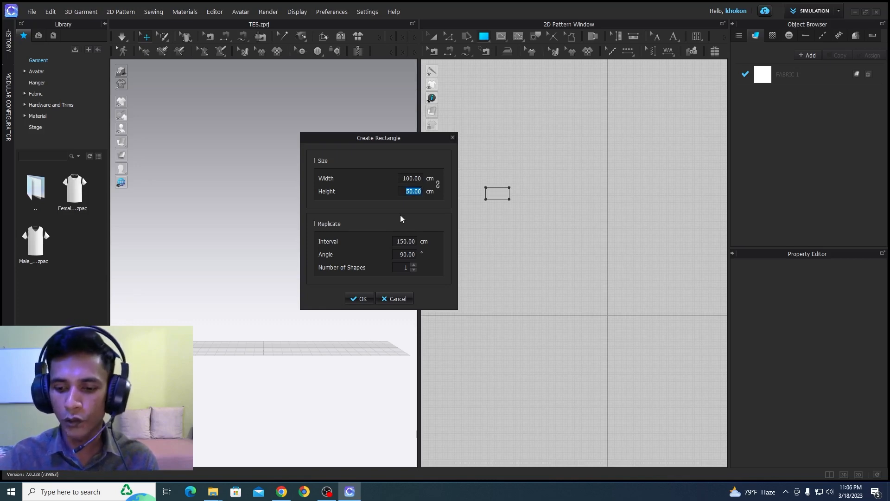
{"action": "type", "text": "70"}
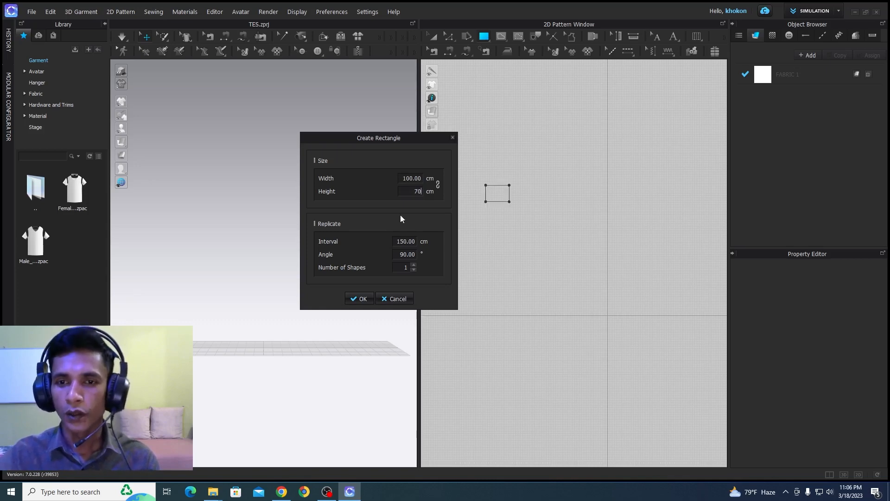
{"action": "key", "text": "BackSpace"}
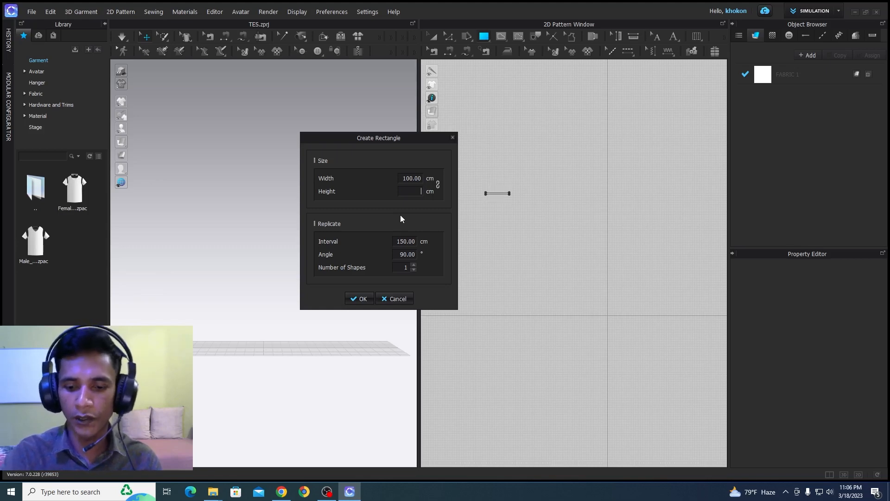
{"action": "type", "text": "1"}
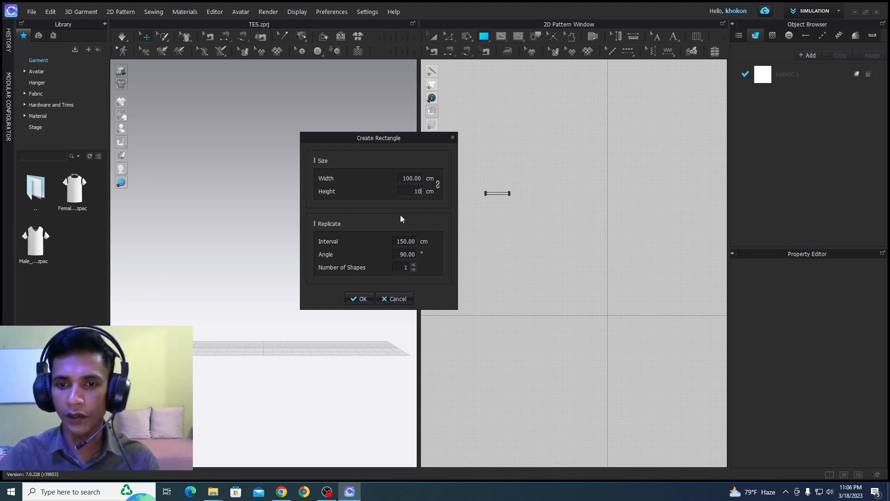
{"action": "type", "text": "0"}
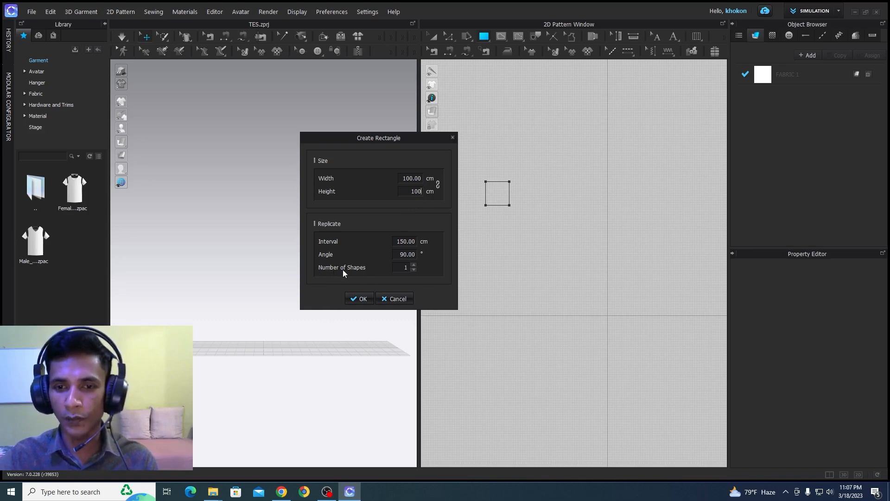
Set the number of replicated shapes to 6 and create the row of rectangle patterns
{"action": "left_click", "coordinate": [414, 265]}
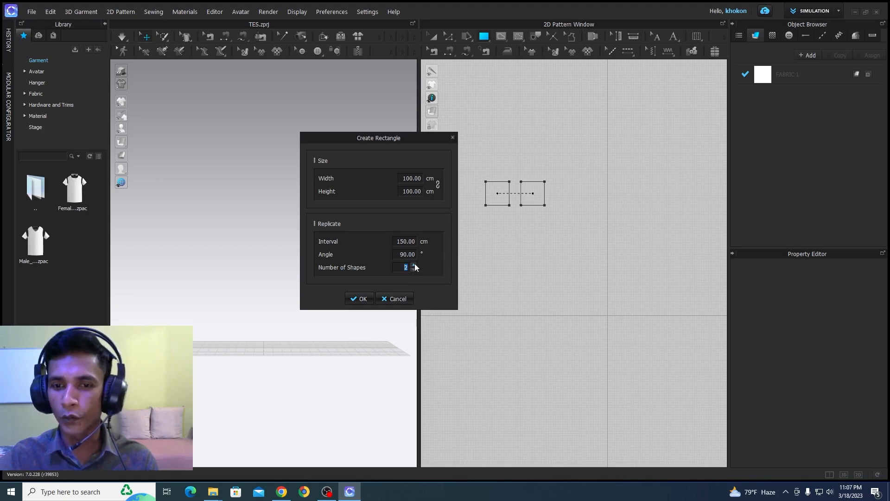
{"action": "left_click", "coordinate": [415, 265]}
{"action": "left_click", "coordinate": [415, 265]}
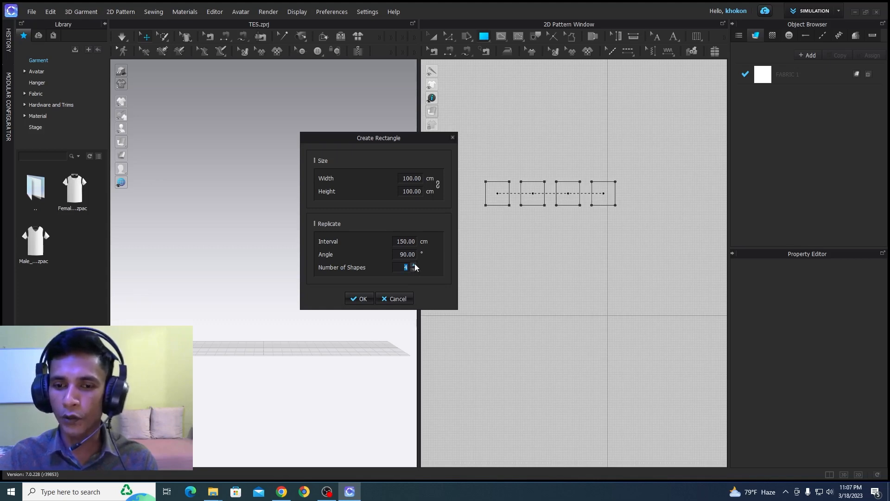
{"action": "left_click", "coordinate": [414, 265]}
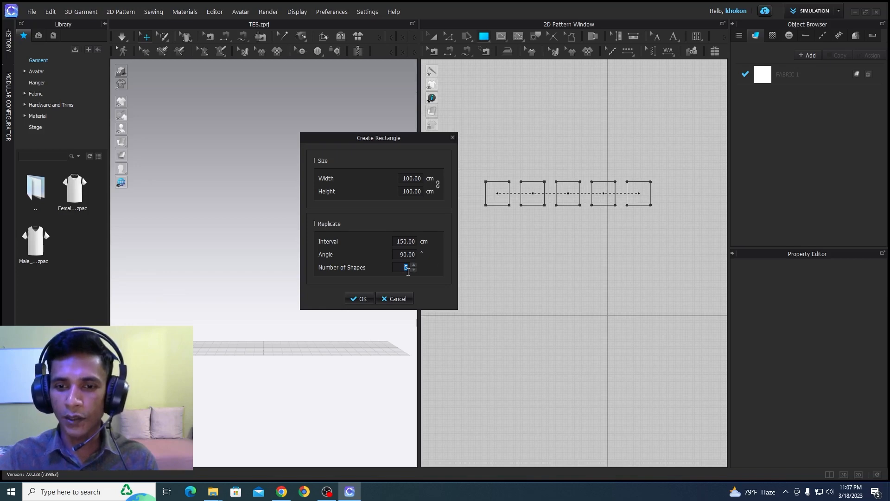
{"action": "type", "text": "6"}
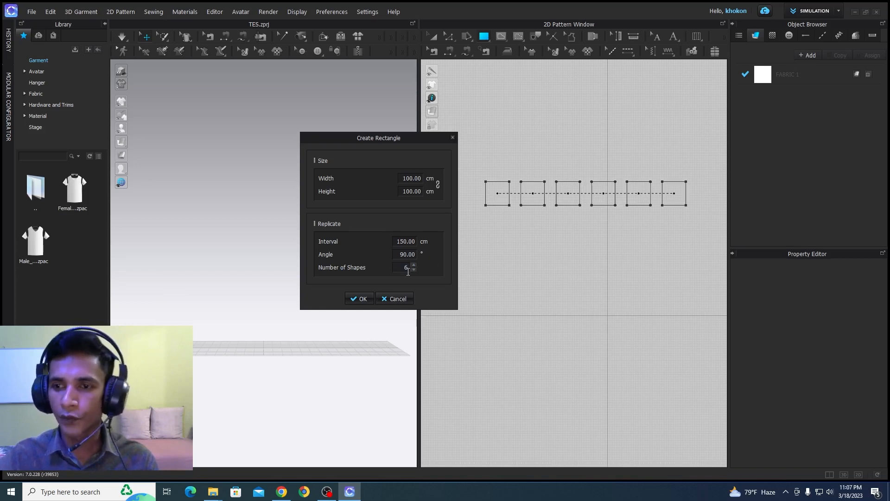
{"action": "left_click", "coordinate": [361, 299]}
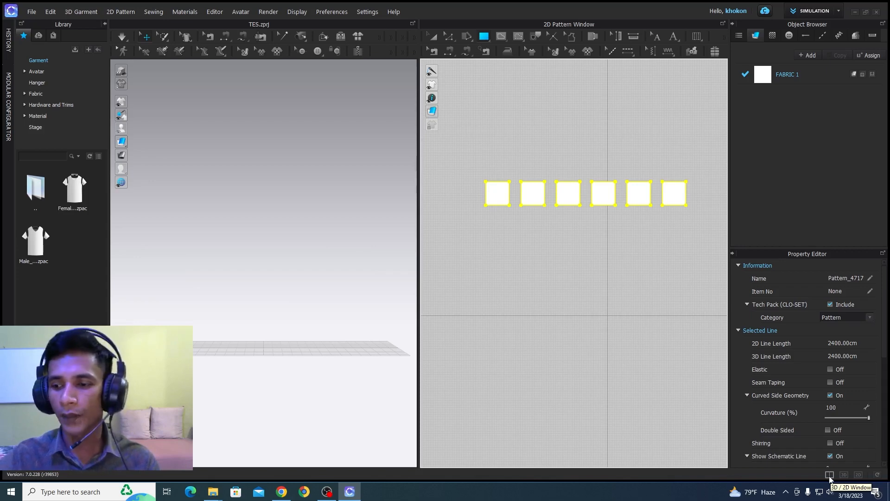
View the 2D pattern window alone and the 3D window alone, and return to the combined 3D/2D layout
{"action": "left_click", "coordinate": [857, 475]}
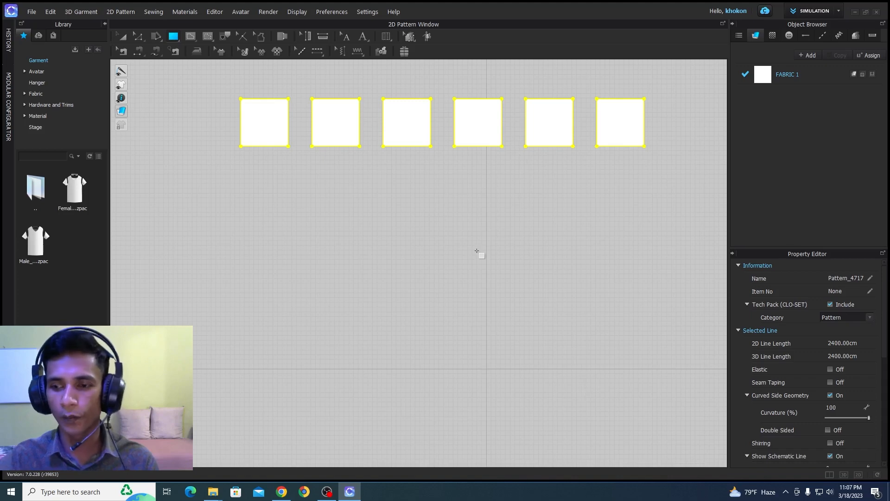
{"action": "left_click", "coordinate": [844, 475]}
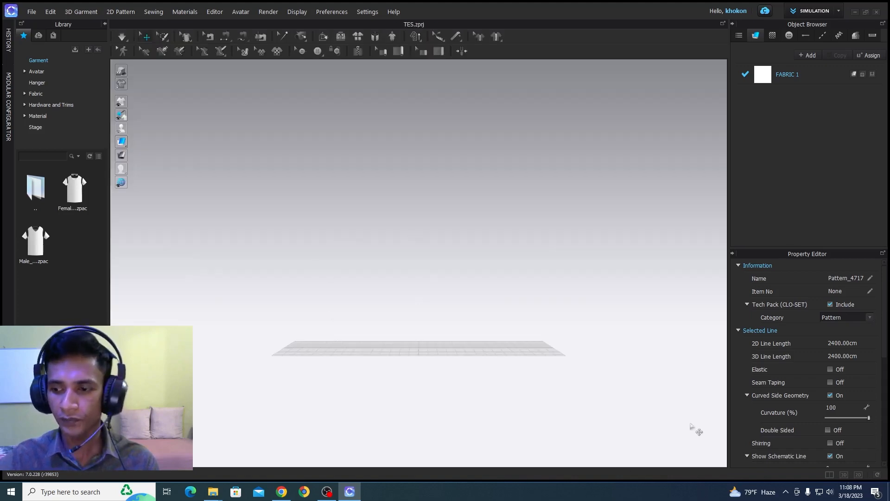
{"action": "left_click", "coordinate": [830, 474]}
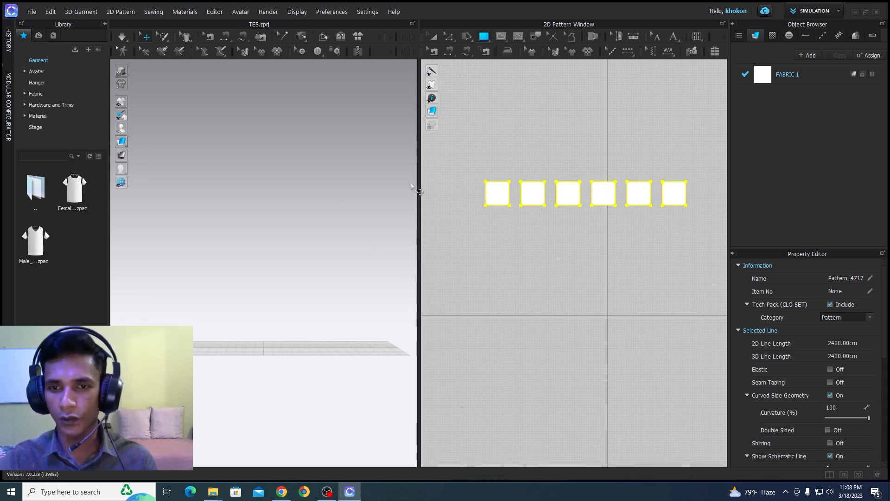
Load a male avatar from the library's Male_V2 avatar folder into the 3D window and frame it
{"action": "double_click", "coordinate": [38, 200]}
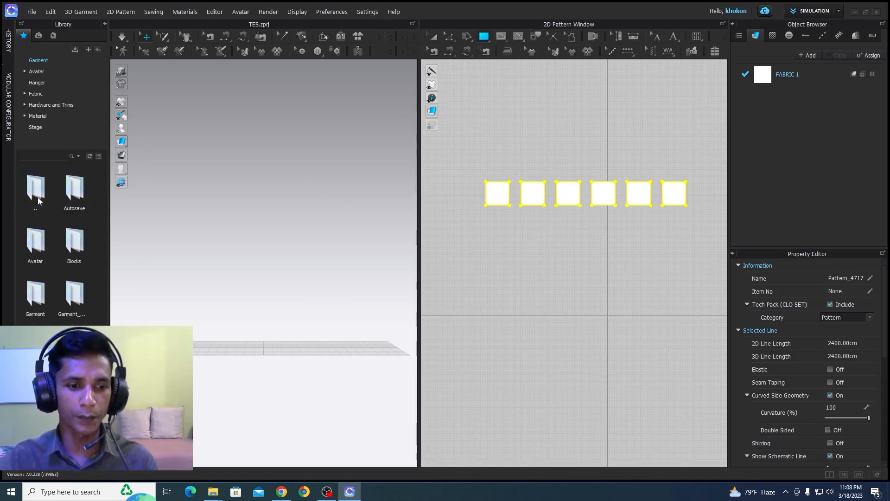
{"action": "double_click", "coordinate": [37, 196]}
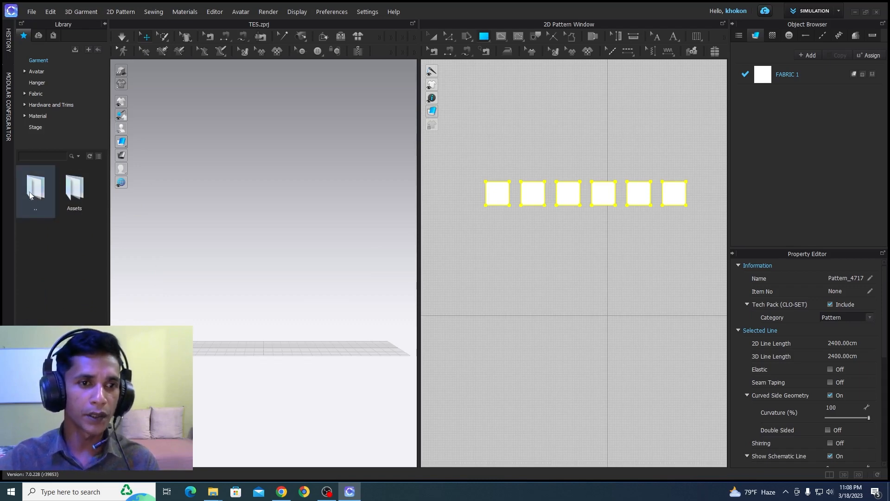
{"action": "left_click", "coordinate": [41, 72]}
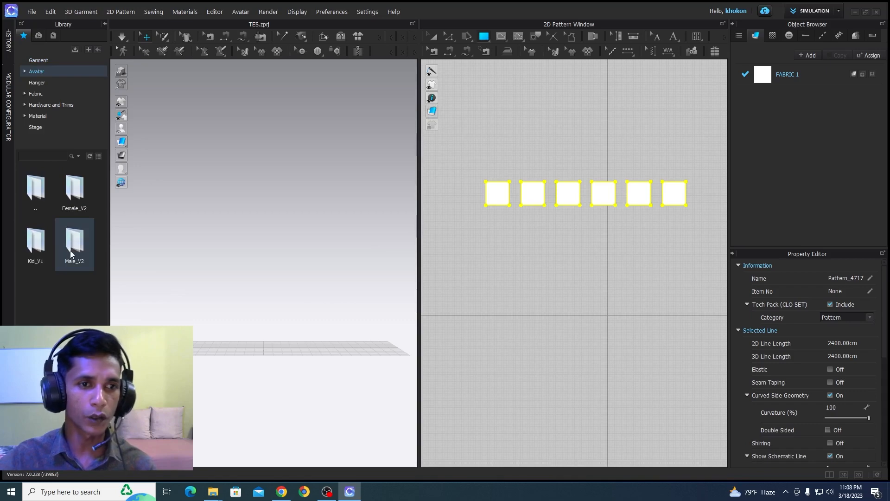
{"action": "double_click", "coordinate": [80, 245]}
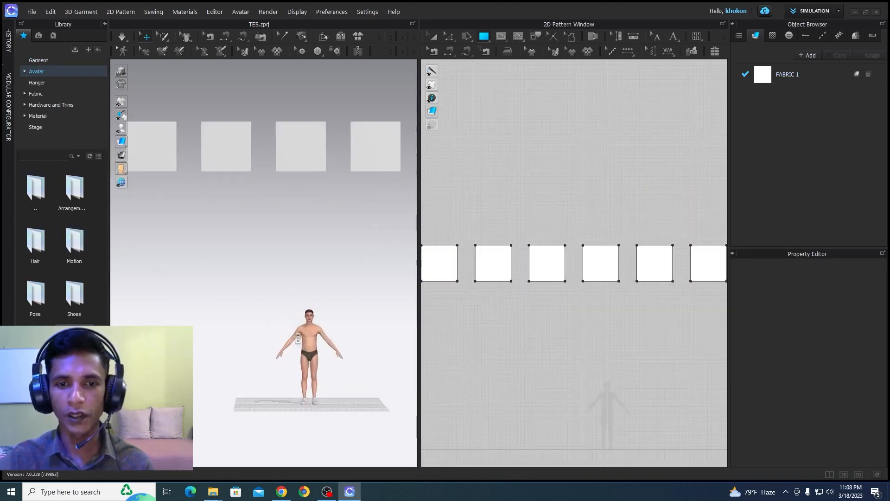
{"action": "scroll", "coordinate": [298, 338], "scroll_direction": "up", "scroll_amount": 2}
{"action": "middle_click_drag", "start_coordinate": [339, 372], "coordinate": [309, 228]}
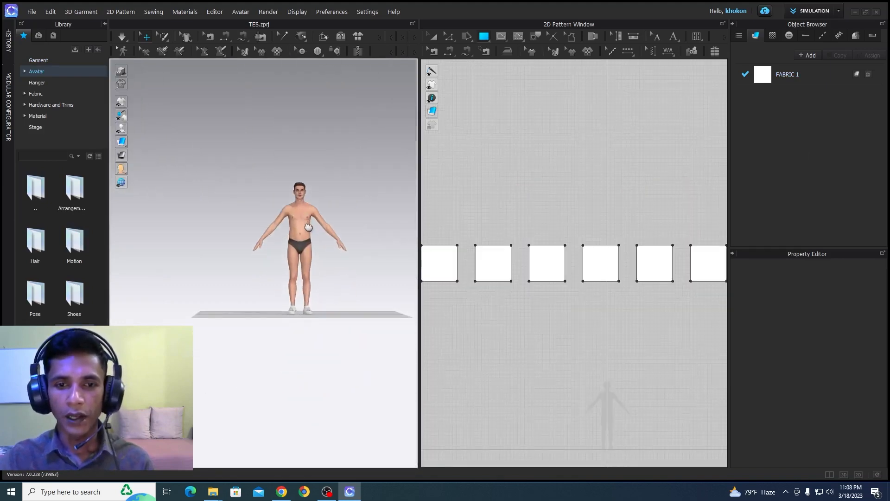
{"action": "scroll", "coordinate": [309, 227], "scroll_direction": "up", "scroll_amount": 5}
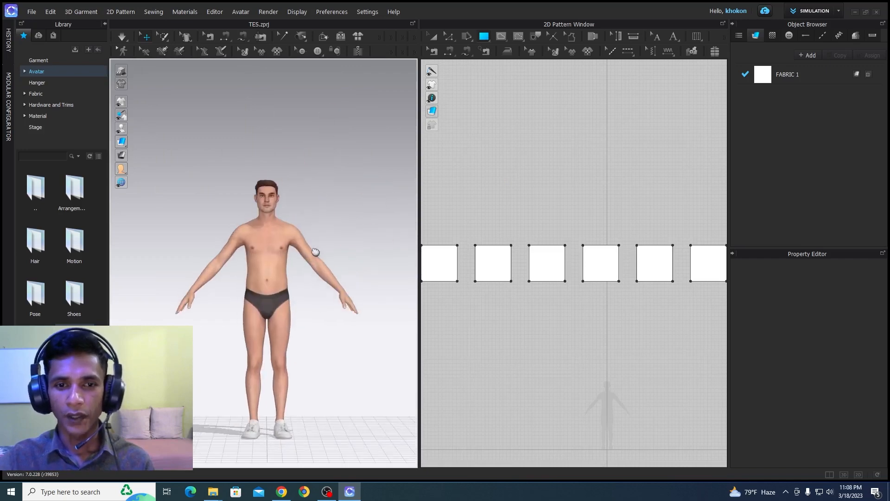
{"action": "scroll", "coordinate": [315, 251], "scroll_direction": "up", "scroll_amount": 2}
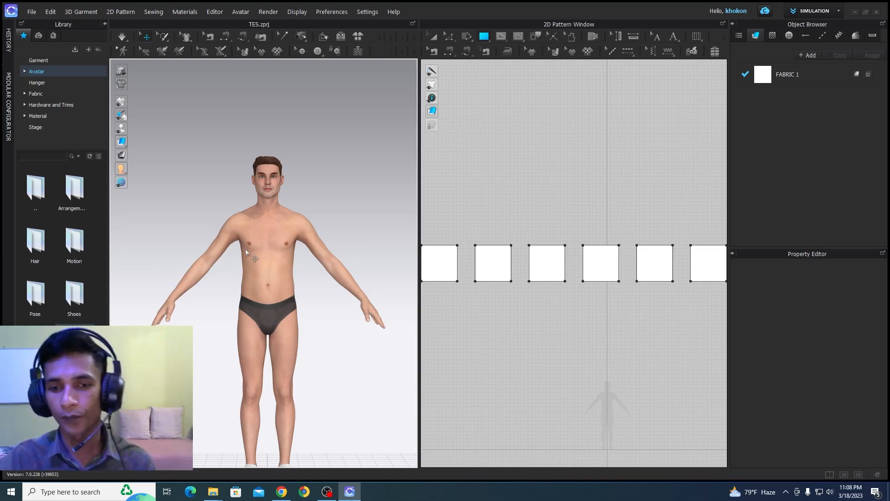
Show only the 2D pattern window and move the three right-hand rectangles below the other three, forming two rows of three
{"action": "left_click", "coordinate": [857, 474]}
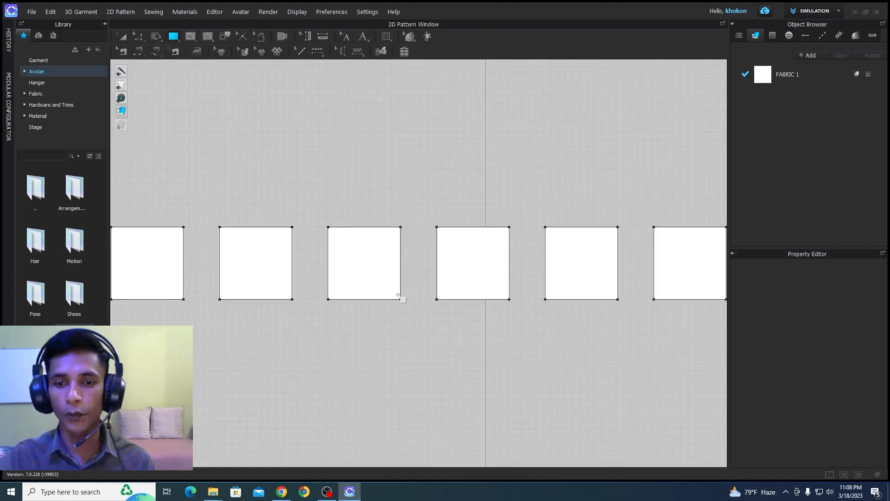
{"action": "scroll", "coordinate": [418, 228], "scroll_direction": "down", "scroll_amount": 3}
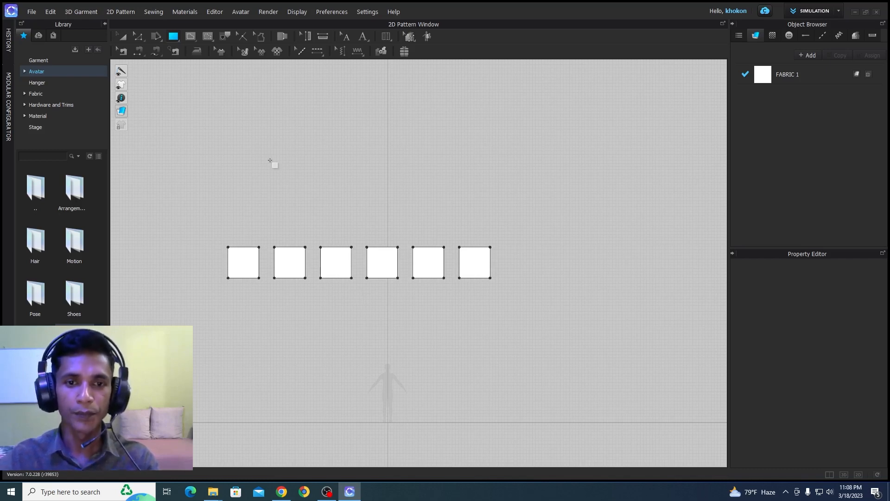
{"action": "left_click", "coordinate": [123, 39]}
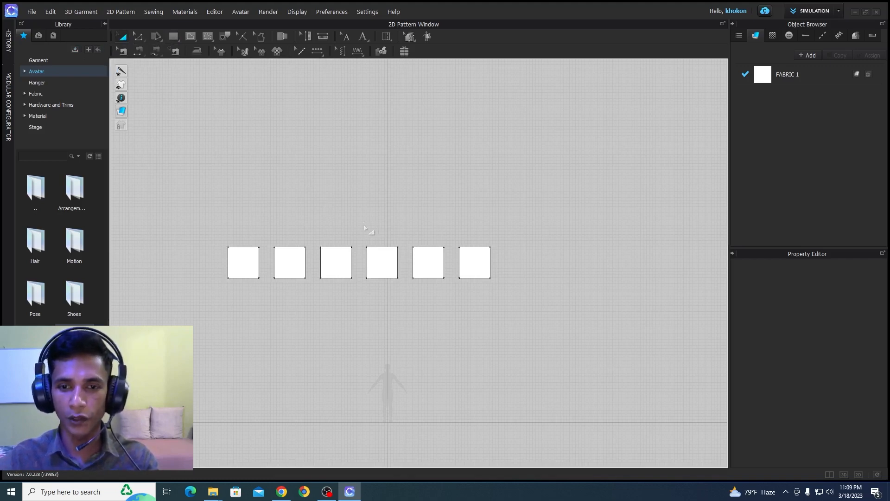
{"action": "left_click_drag", "start_coordinate": [365, 227], "coordinate": [527, 297]}
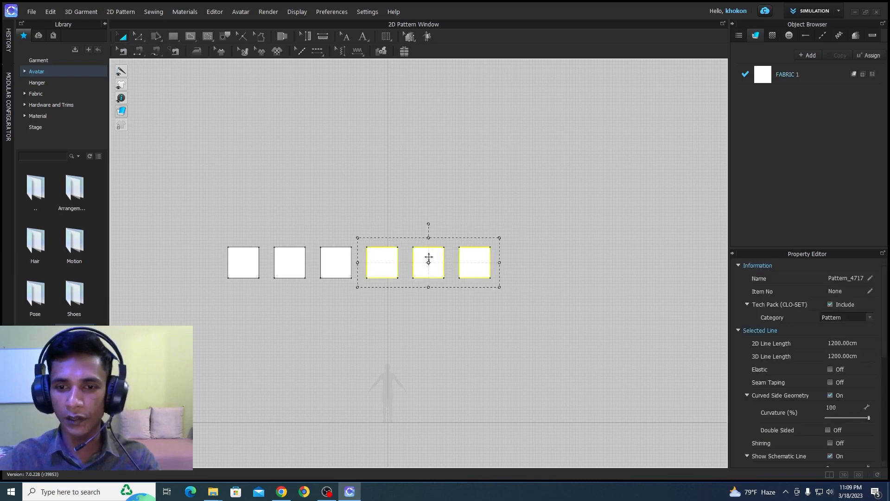
{"action": "left_click_drag", "start_coordinate": [428, 258], "coordinate": [291, 296]}
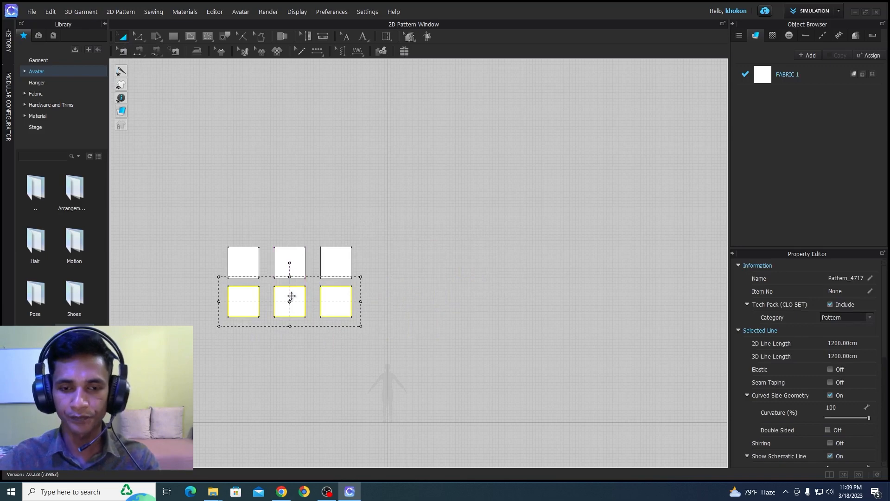
Move all six rectangles together down onto the avatar silhouette near the grid's origin, and deselect them
{"action": "left_click_drag", "start_coordinate": [204, 230], "coordinate": [434, 341]}
{"action": "left_click_drag", "start_coordinate": [337, 302], "coordinate": [427, 419]}
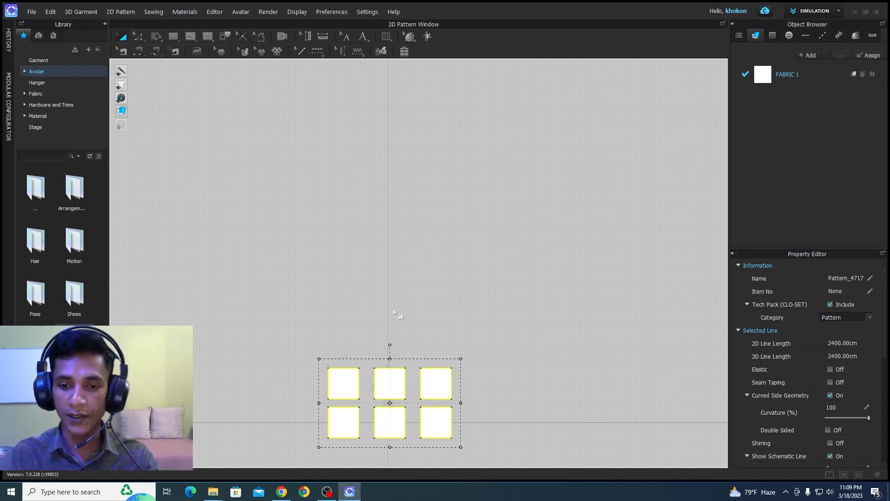
{"action": "right_click_drag", "start_coordinate": [397, 332], "coordinate": [402, 198]}
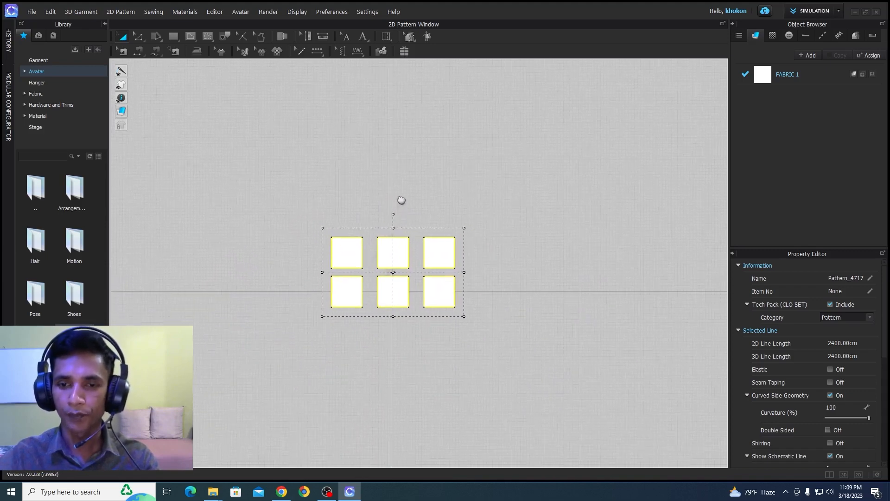
{"action": "scroll", "coordinate": [407, 280], "scroll_direction": "up", "scroll_amount": 3}
{"action": "scroll", "coordinate": [347, 248], "scroll_direction": "up", "scroll_amount": 4}
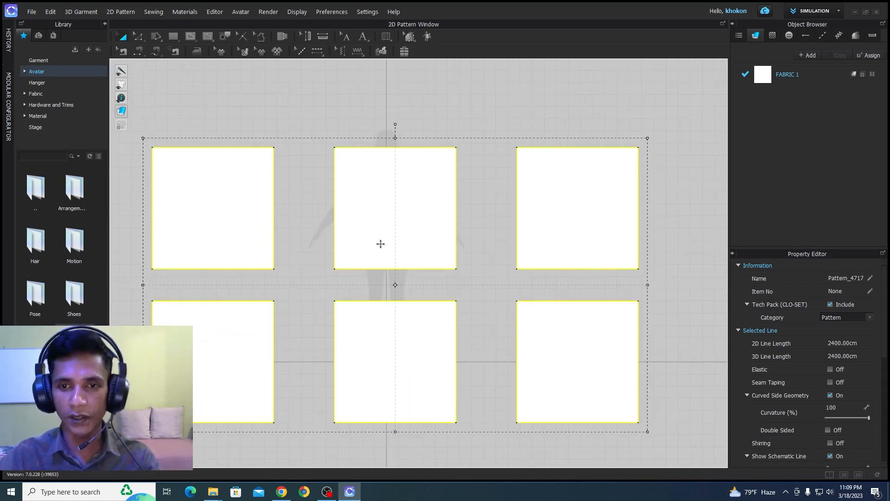
{"action": "scroll", "coordinate": [383, 249], "scroll_direction": "down", "scroll_amount": 2}
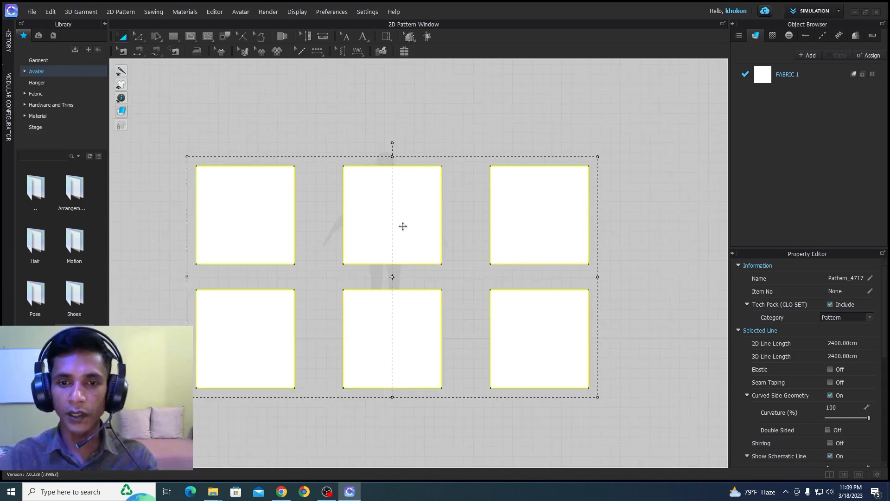
{"action": "left_click", "coordinate": [377, 122]}
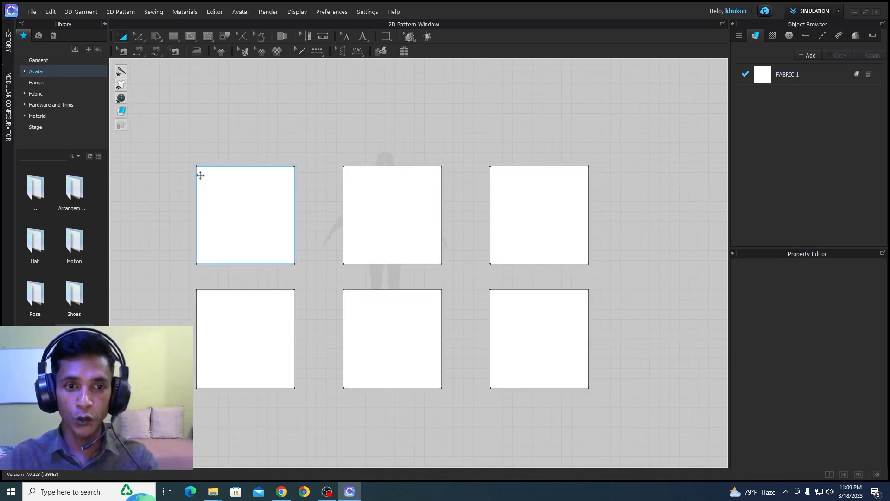
Turn on the line length display for the patterns and inspect the upper-left rectangle's edges
{"action": "scroll", "coordinate": [212, 189], "scroll_direction": "up", "scroll_amount": 2}
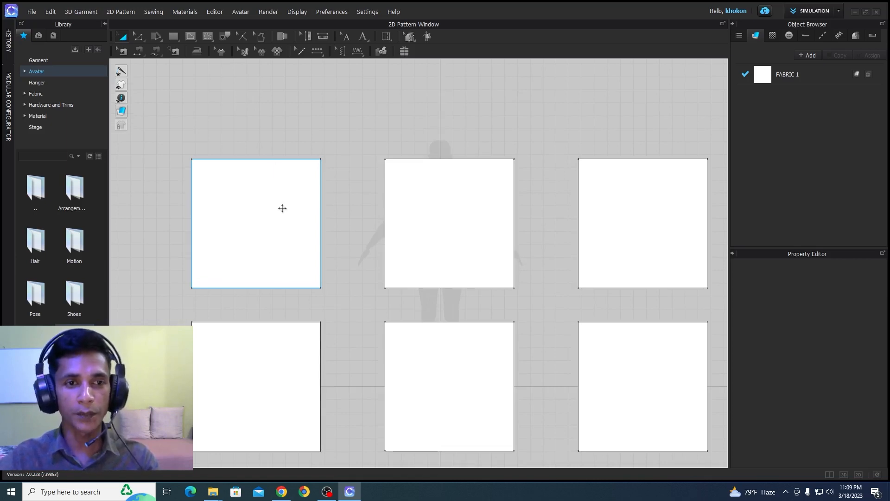
{"action": "mouse_move", "coordinate": [121, 98]}
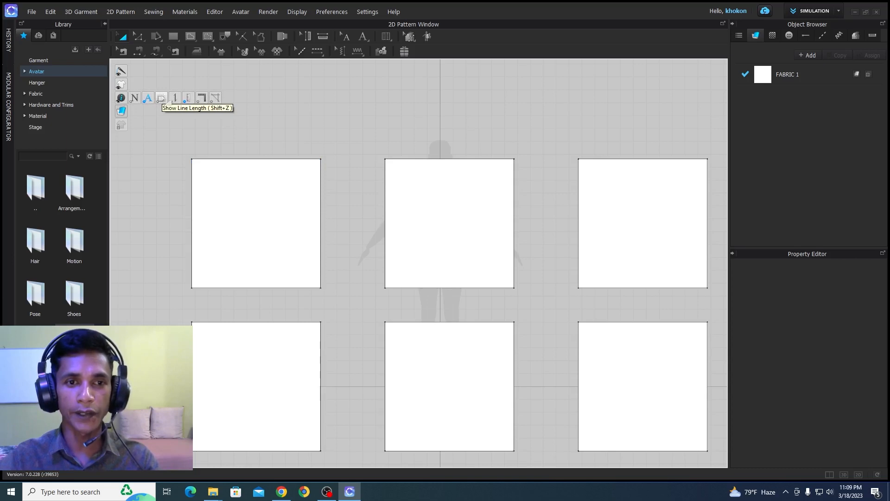
{"action": "left_click", "coordinate": [166, 99]}
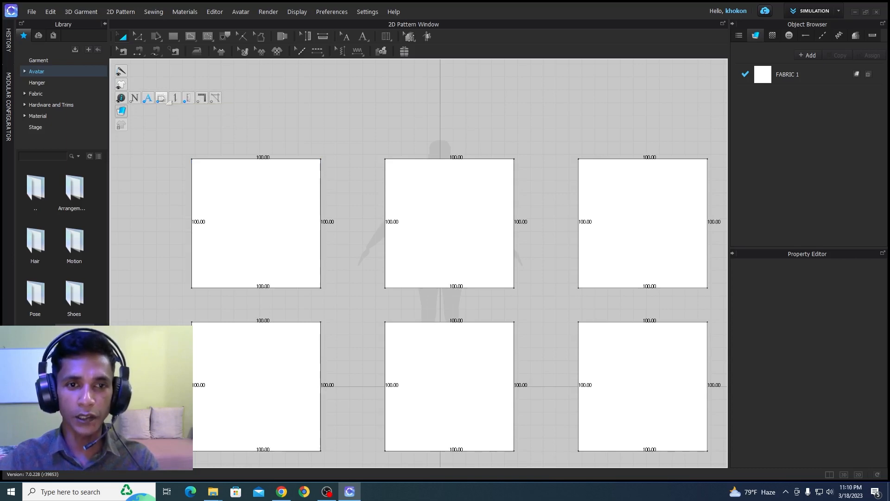
{"action": "left_click", "coordinate": [267, 165]}
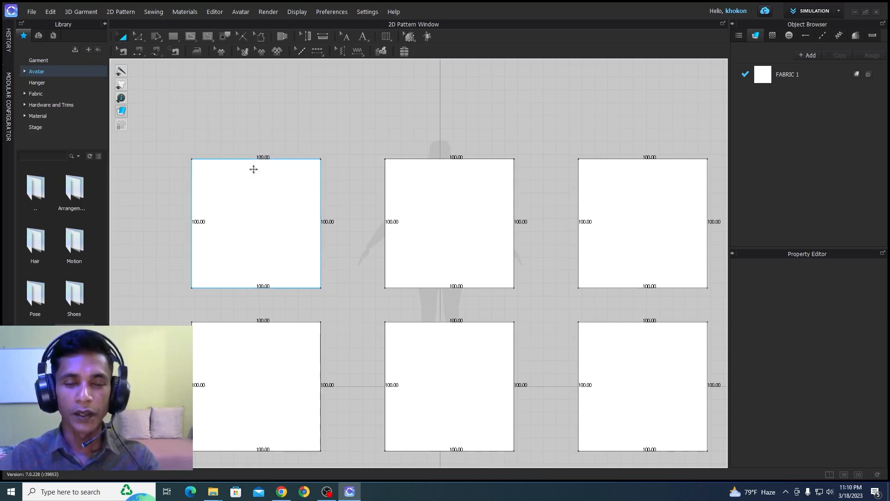
{"action": "scroll", "coordinate": [211, 216], "scroll_direction": "up", "scroll_amount": 2}
{"action": "scroll", "coordinate": [213, 216], "scroll_direction": "up", "scroll_amount": 1}
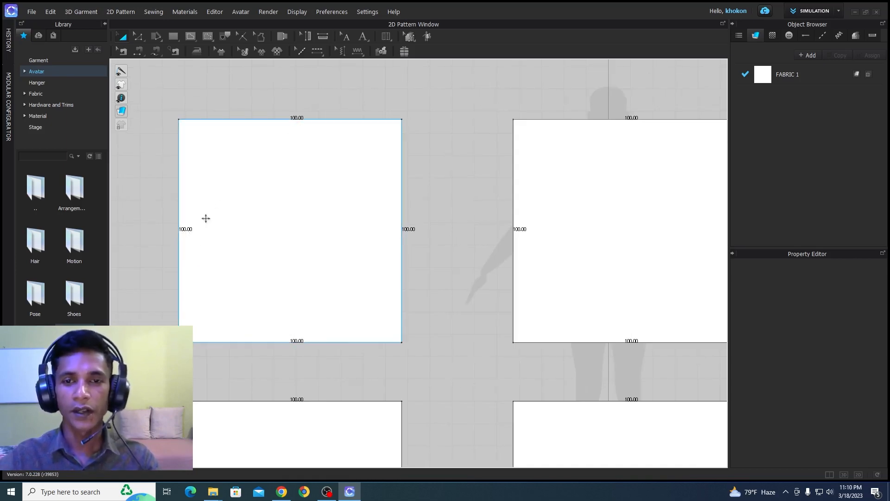
{"action": "scroll", "coordinate": [243, 214], "scroll_direction": "down", "scroll_amount": 3}
{"action": "scroll", "coordinate": [207, 212], "scroll_direction": "up", "scroll_amount": 3}
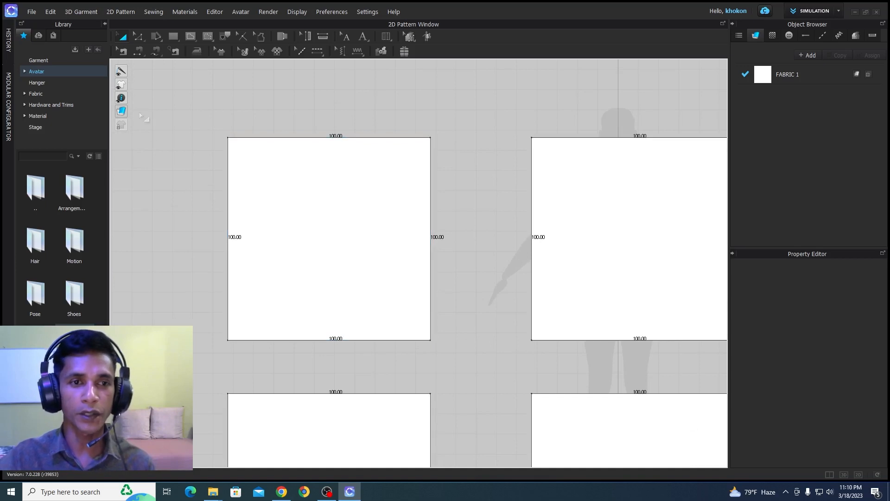
Hide the pattern line lengths and show them again
{"action": "mouse_move", "coordinate": [121, 98]}
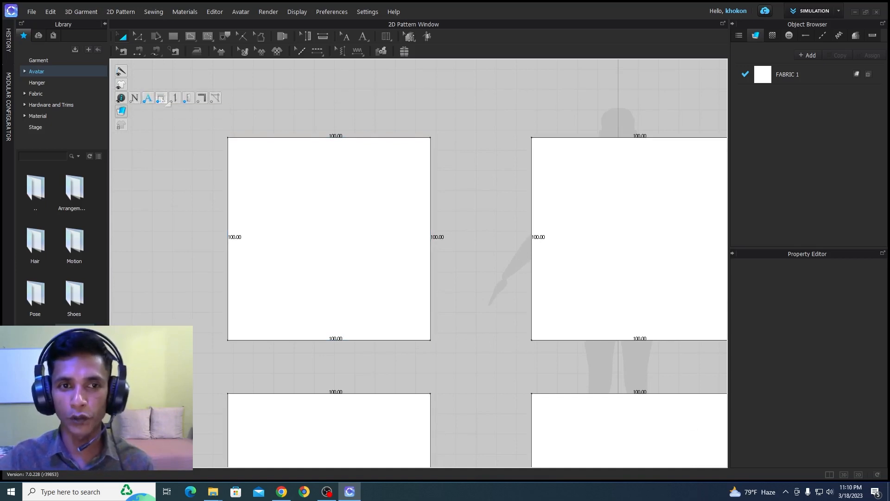
{"action": "left_click", "coordinate": [161, 98]}
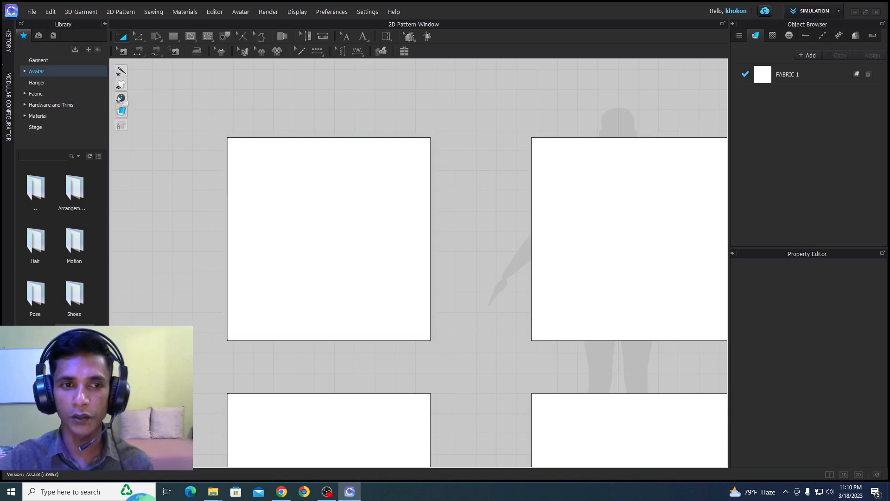
{"action": "mouse_move", "coordinate": [121, 97]}
{"action": "left_click", "coordinate": [161, 98]}
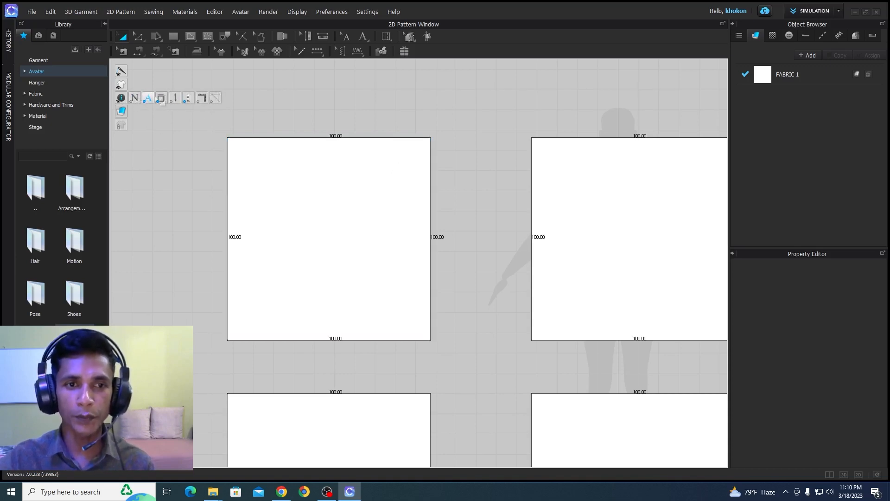
Enlarge the upper-left rectangle from its lower-left corner with Transform, setting width and height to 105%
{"action": "left_click", "coordinate": [283, 221]}
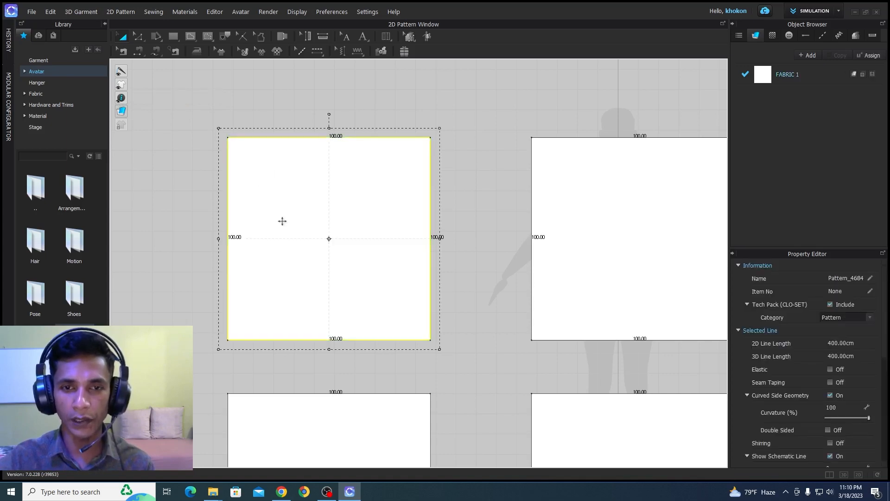
{"action": "scroll", "coordinate": [256, 227], "scroll_direction": "up", "scroll_amount": 1}
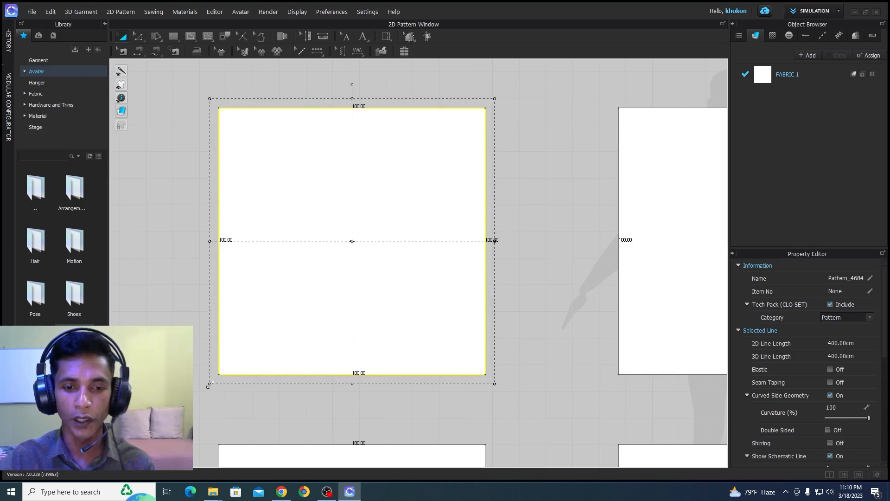
{"action": "left_click_drag", "start_coordinate": [210, 384], "coordinate": [201, 404]}
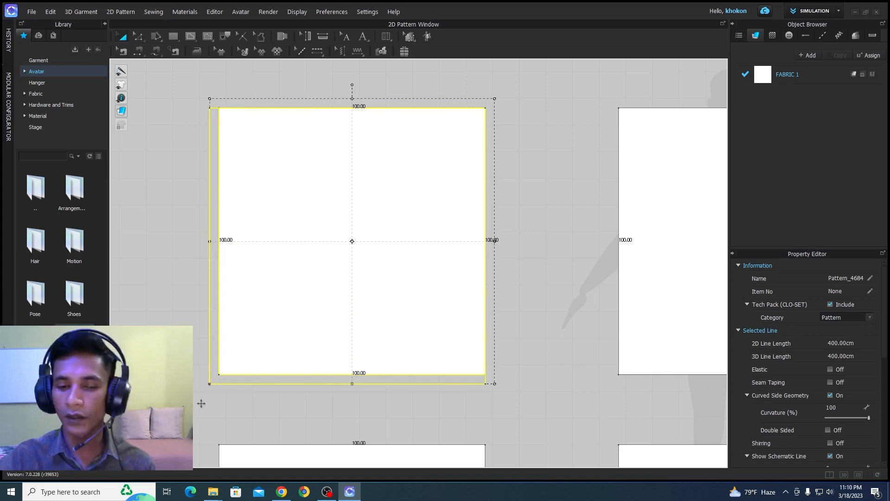
{"action": "right_click", "coordinate": [201, 402]}
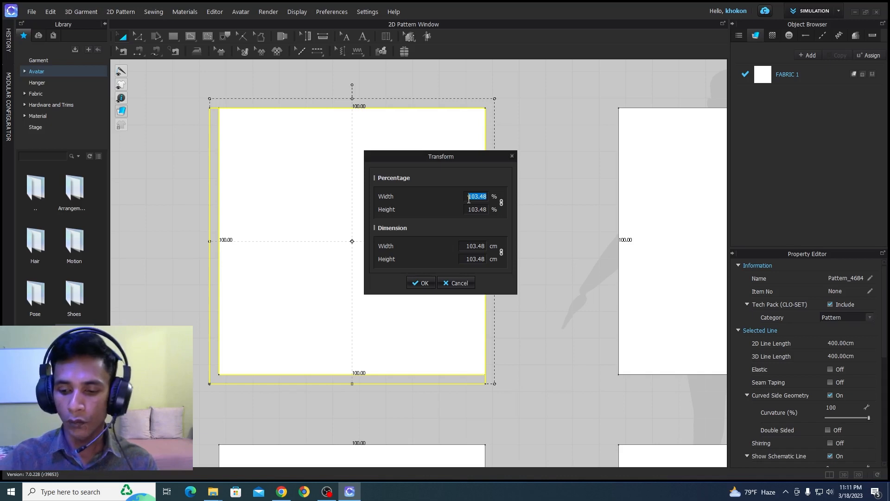
{"action": "type", "text": "105"}
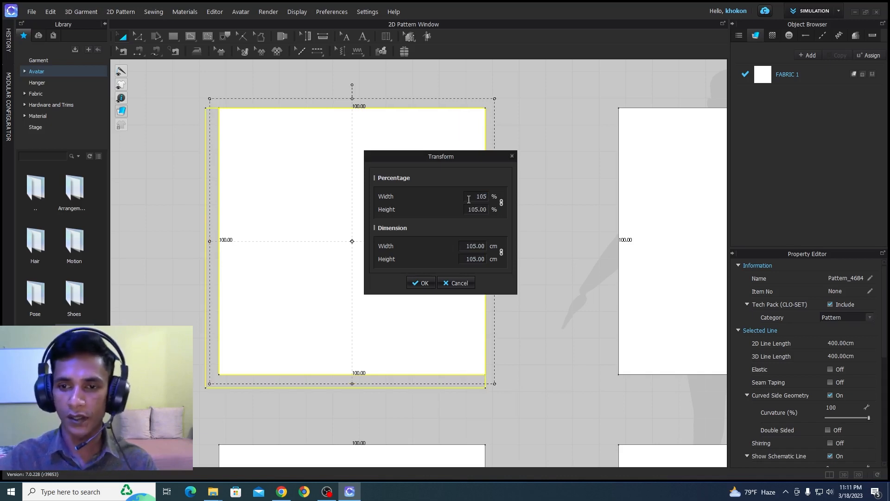
{"action": "left_click", "coordinate": [472, 209]}
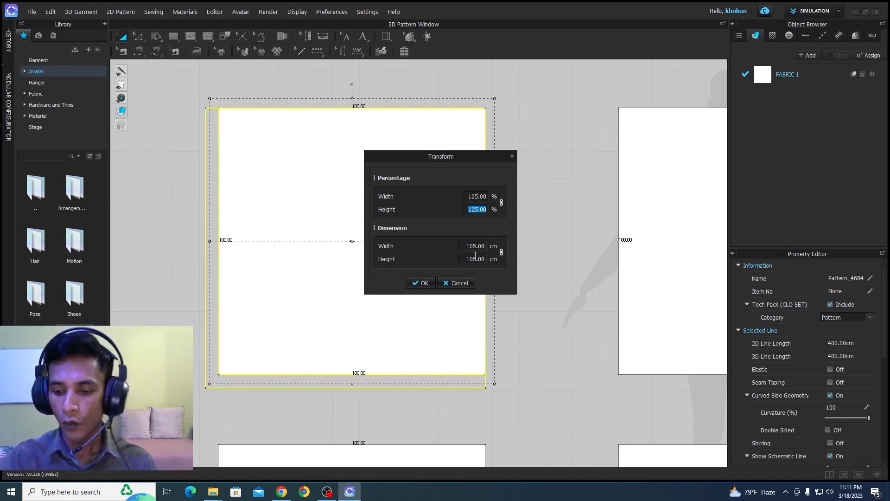
{"action": "type", "text": "105"}
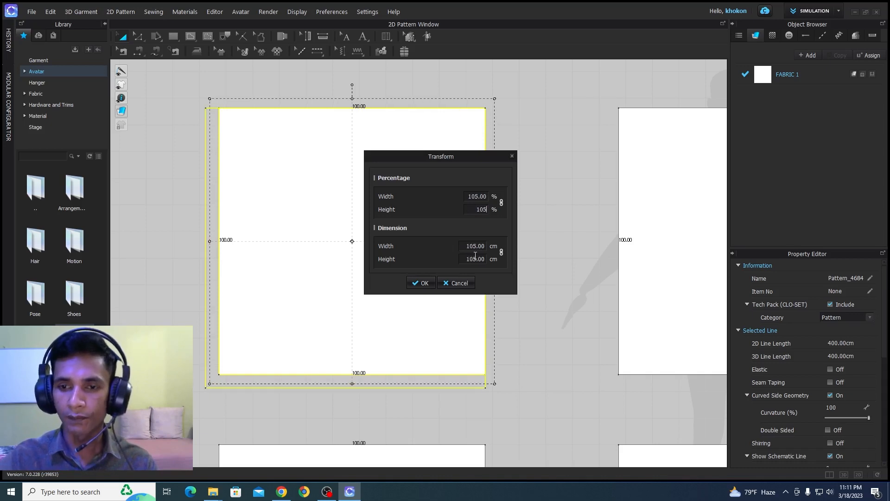
{"action": "left_click", "coordinate": [421, 280]}
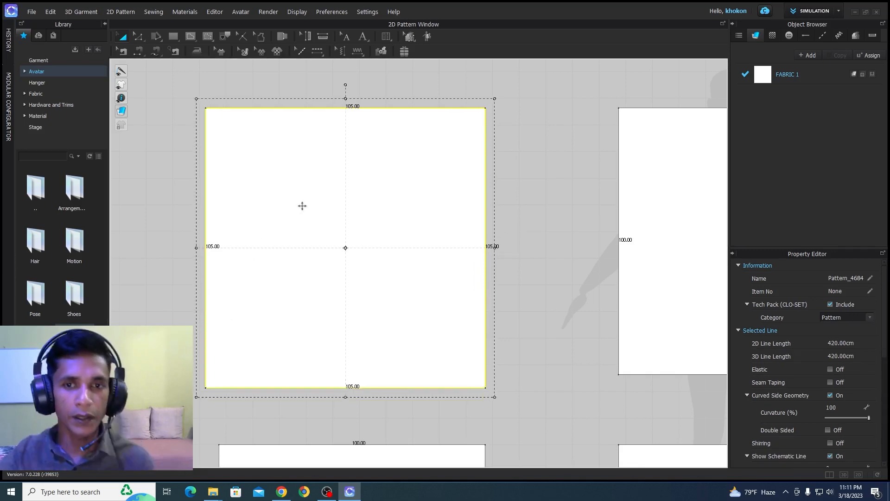
Try to shrink the enlarged rectangle back from its lower-left corner with Transform width and height set to 100%
{"action": "scroll", "coordinate": [348, 111], "scroll_direction": "up", "scroll_amount": 2}
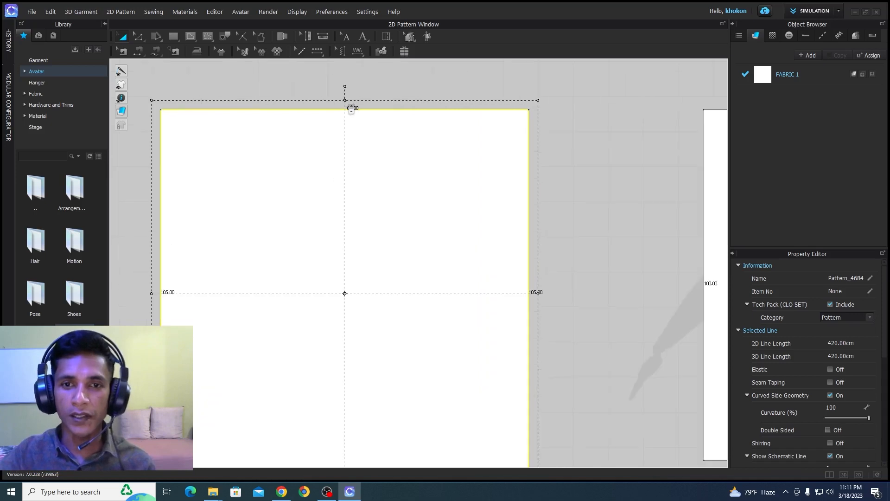
{"action": "scroll", "coordinate": [347, 111], "scroll_direction": "down", "scroll_amount": 2}
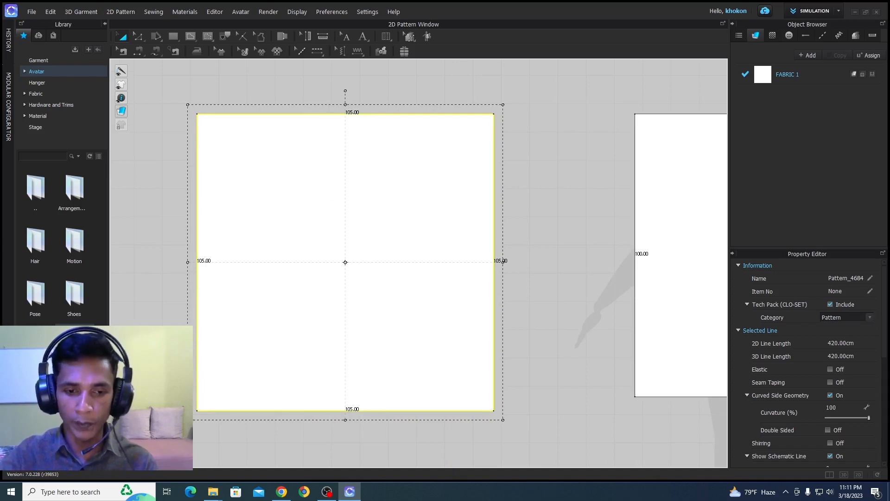
{"action": "left_click_drag", "start_coordinate": [187, 420], "coordinate": [214, 377]}
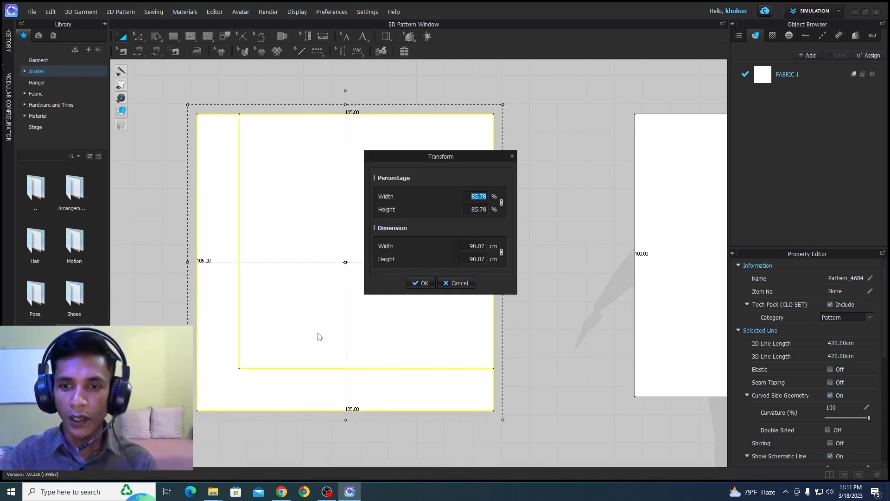
{"action": "type", "text": "100"}
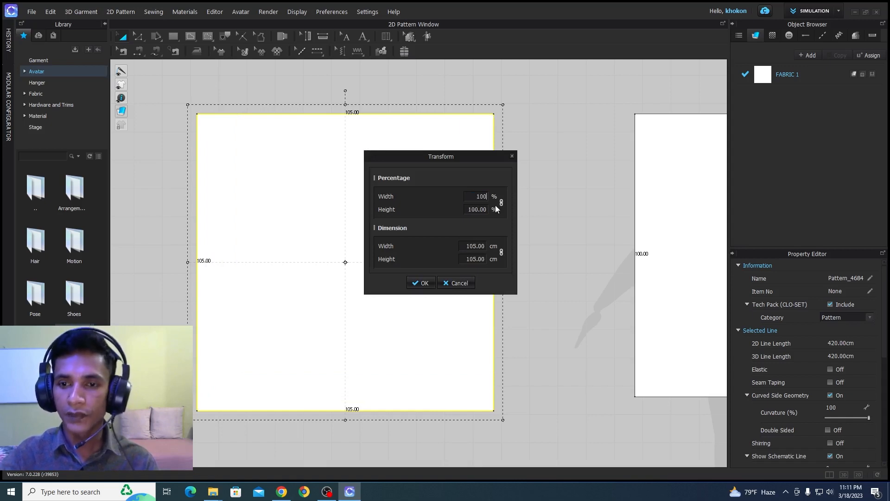
{"action": "left_click", "coordinate": [477, 210]}
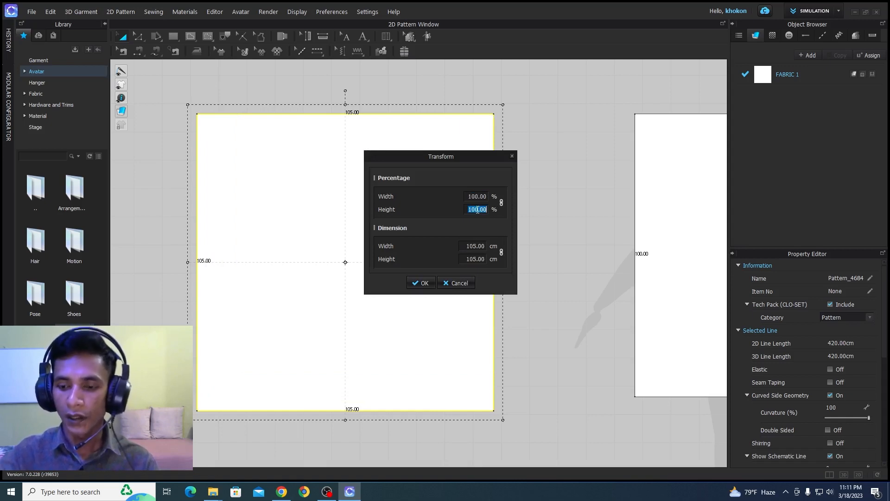
{"action": "left_click", "coordinate": [423, 285]}
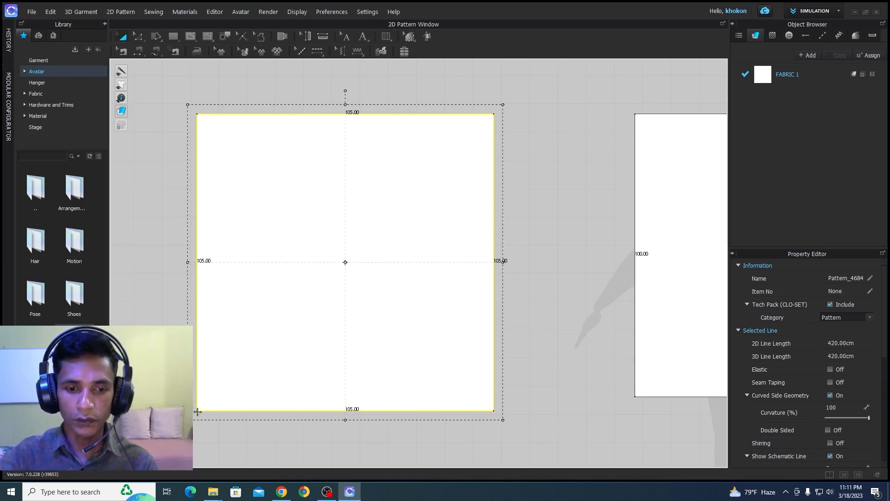
Shrink the upper-left rectangle from its lower-left corner with Transform, setting the dimension width and height to 100 cm
{"action": "scroll", "coordinate": [225, 372], "scroll_direction": "down", "scroll_amount": 2}
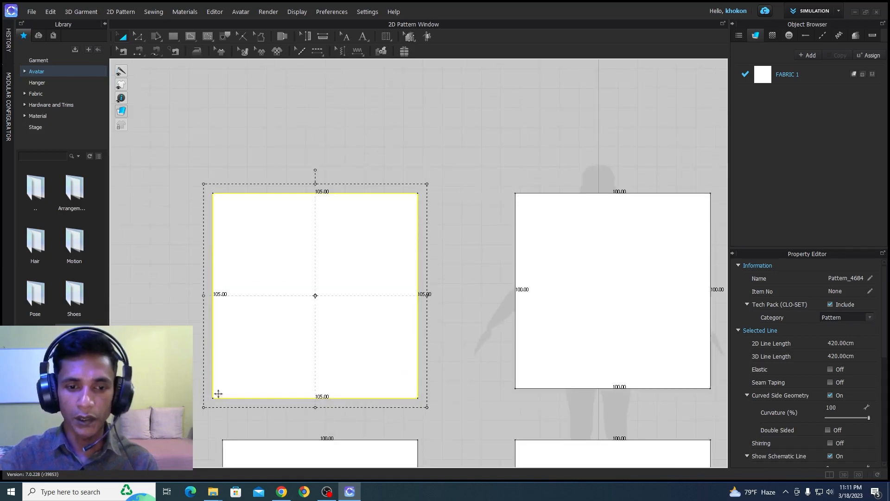
{"action": "left_click_drag", "start_coordinate": [204, 407], "coordinate": [215, 393]}
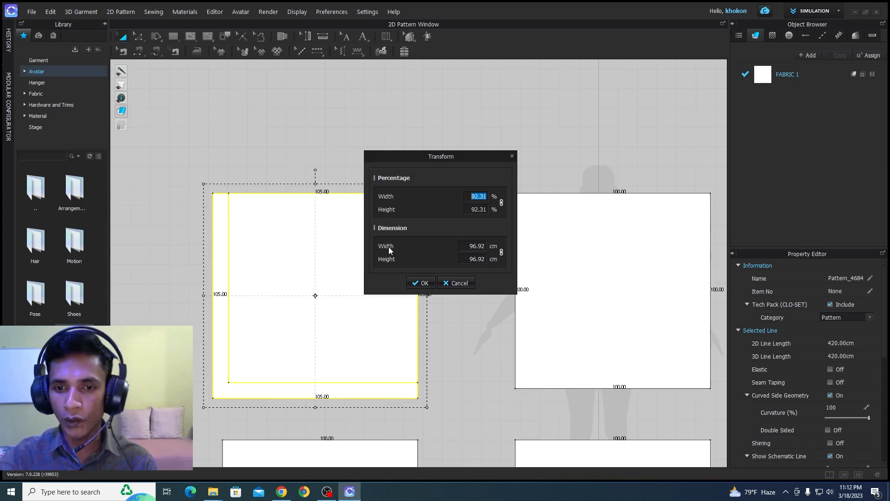
{"action": "left_click_drag", "start_coordinate": [473, 249], "coordinate": [491, 248]}
{"action": "type", "text": "100"}
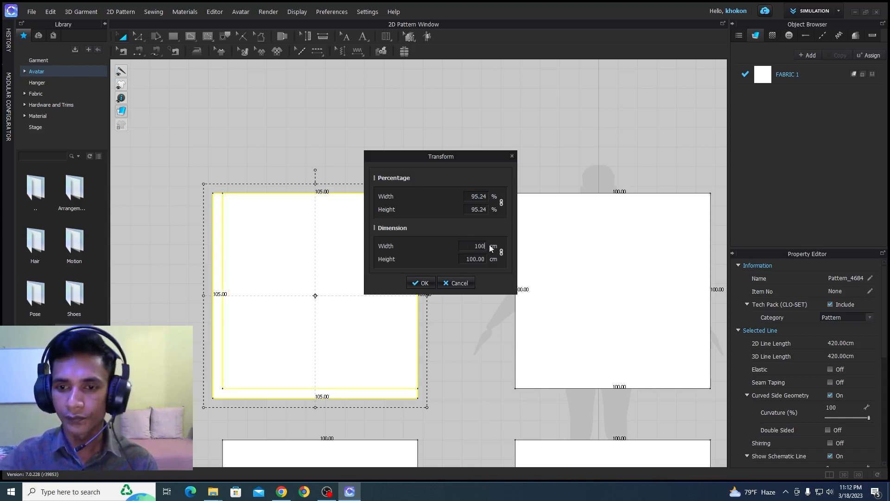
{"action": "double_click", "coordinate": [475, 261]}
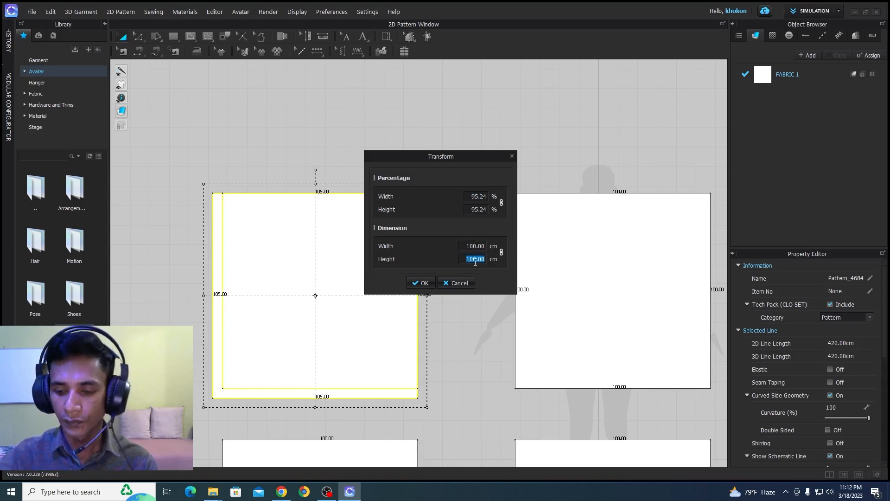
{"action": "type", "text": "100"}
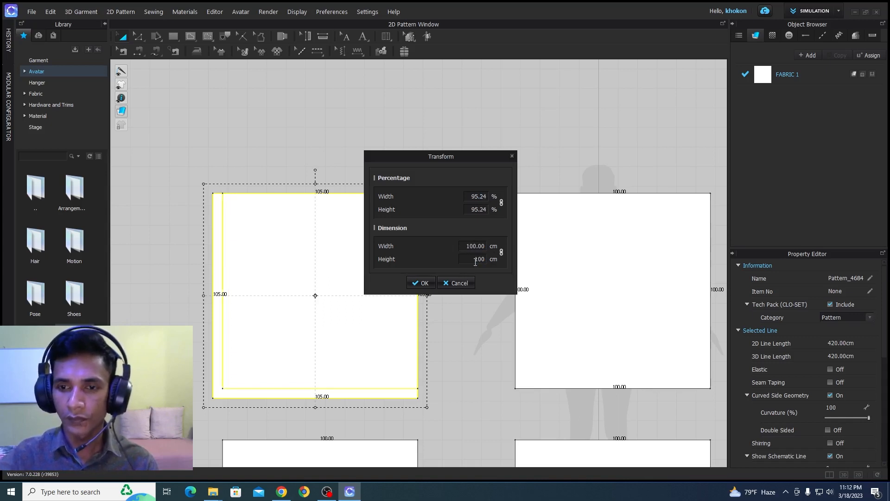
{"action": "left_click", "coordinate": [421, 283]}
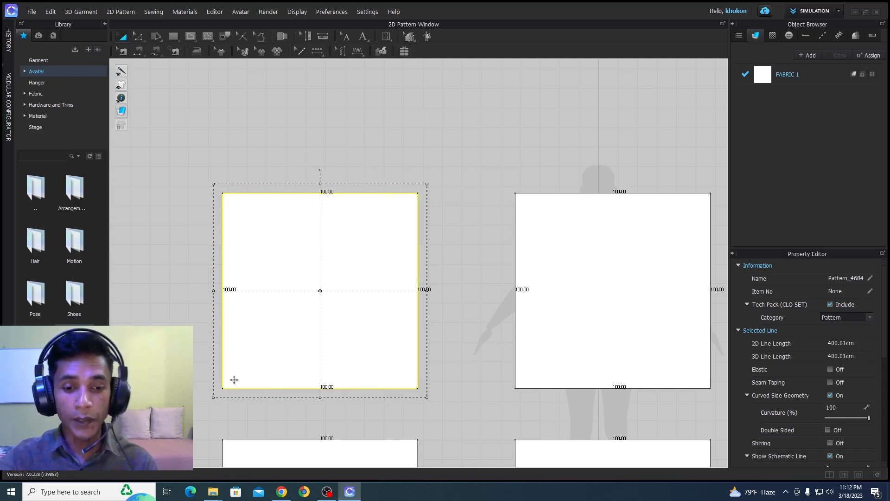
Move the upper-left rectangle slightly to the right and tilt it a little around its centre
{"action": "left_click_drag", "start_coordinate": [280, 332], "coordinate": [295, 330]}
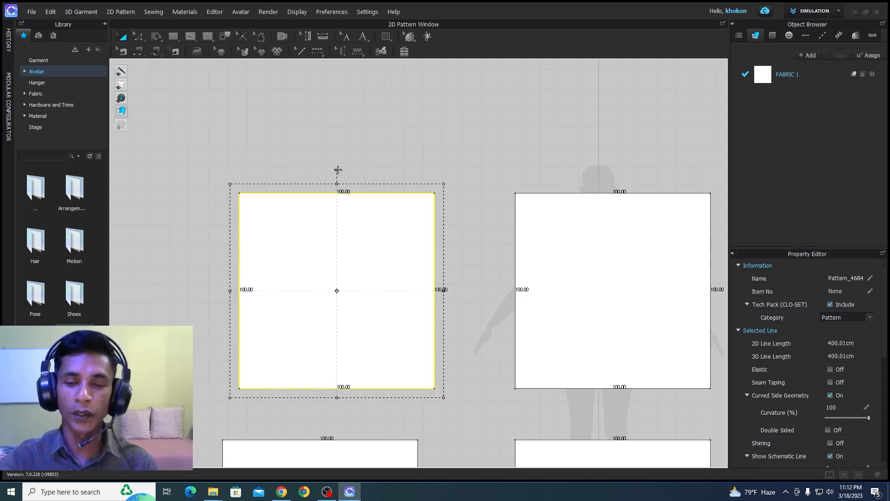
{"action": "left_click_drag", "start_coordinate": [338, 170], "coordinate": [339, 191]}
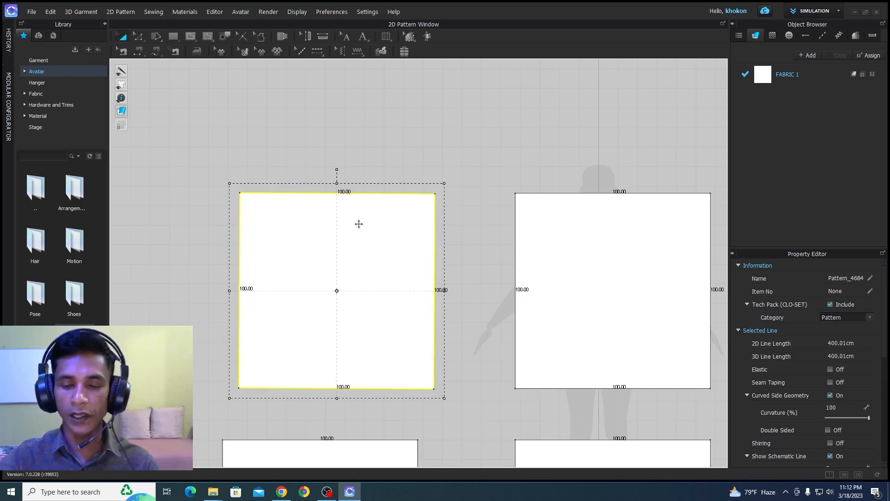
Rotate the tilted rectangle so its right edge aligns with the X-Axis, and move it back clear of the neighbouring pattern
{"action": "right_click", "coordinate": [331, 236]}
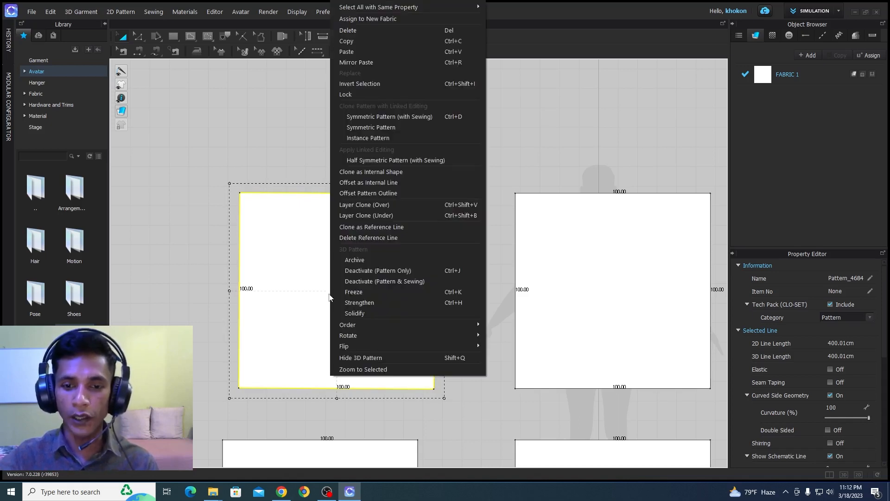
{"action": "mouse_move", "coordinate": [343, 337]}
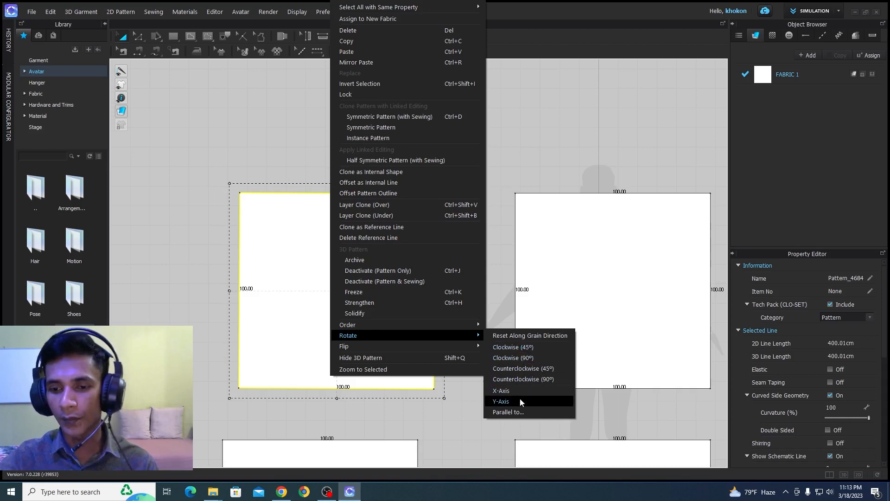
{"action": "left_click", "coordinate": [506, 391]}
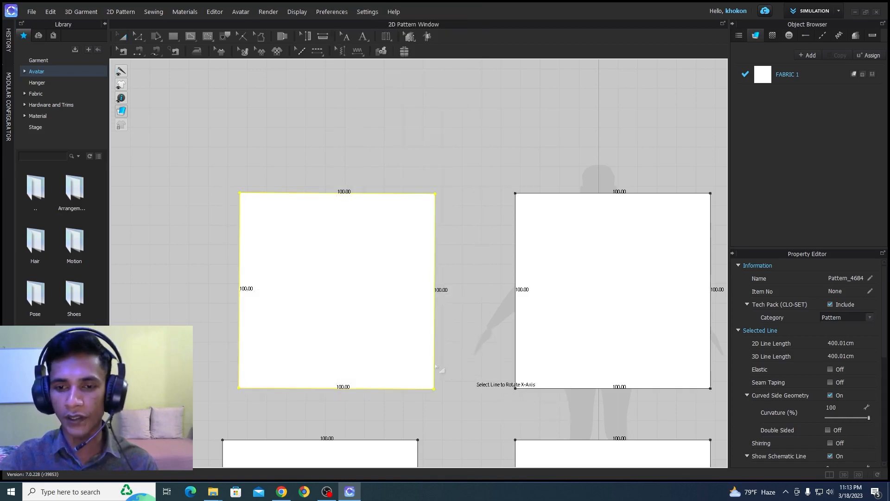
{"action": "left_click", "coordinate": [434, 292]}
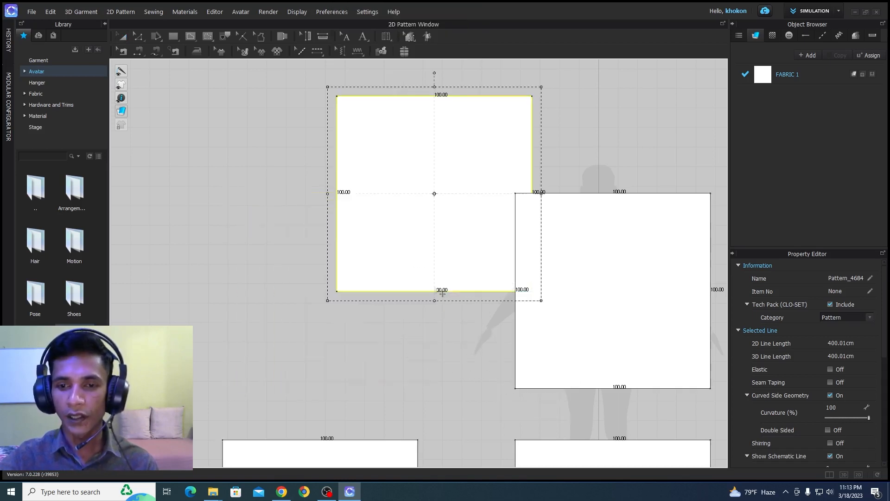
{"action": "left_click_drag", "start_coordinate": [462, 165], "coordinate": [342, 225]}
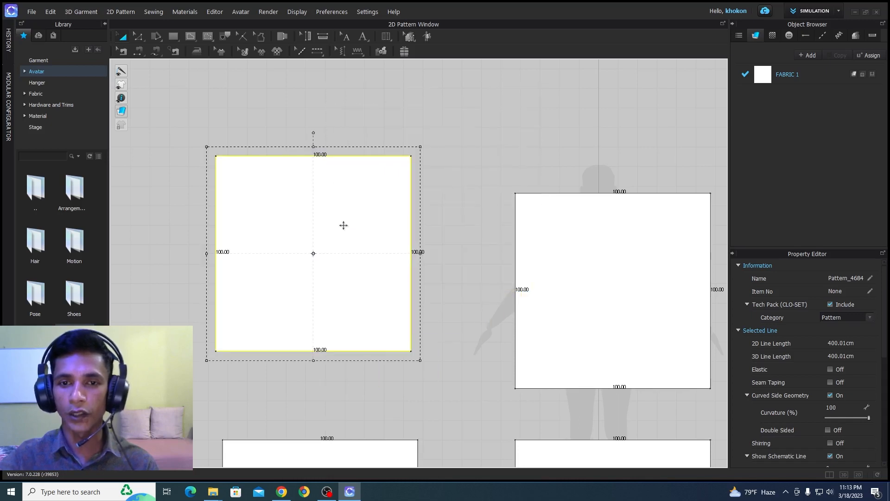
Bend the upper-left rectangle's left edge inward with Edit Curvature into a curve about 110.6 cm long
{"action": "left_click", "coordinate": [144, 43]}
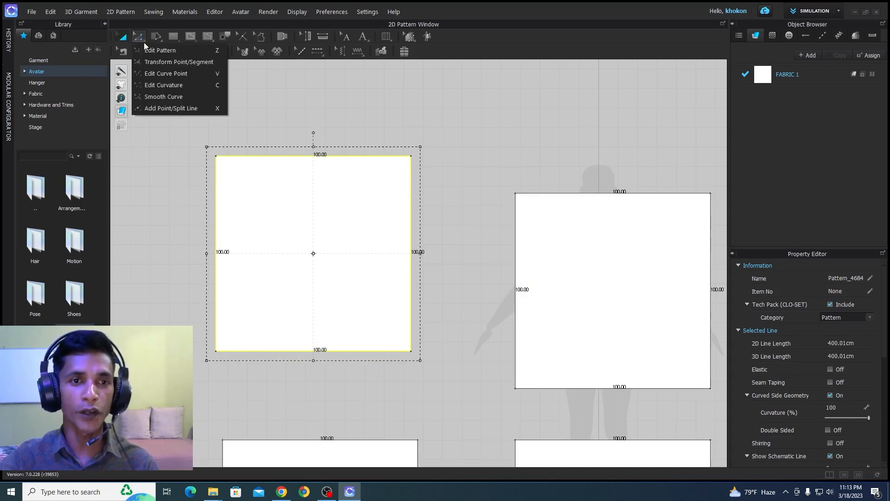
{"action": "left_click", "coordinate": [158, 84]}
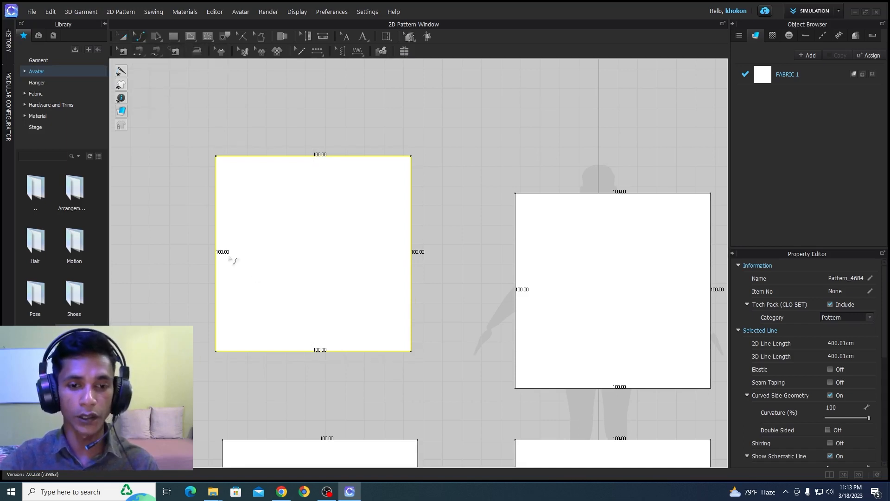
{"action": "left_click_drag", "start_coordinate": [218, 259], "coordinate": [265, 264]}
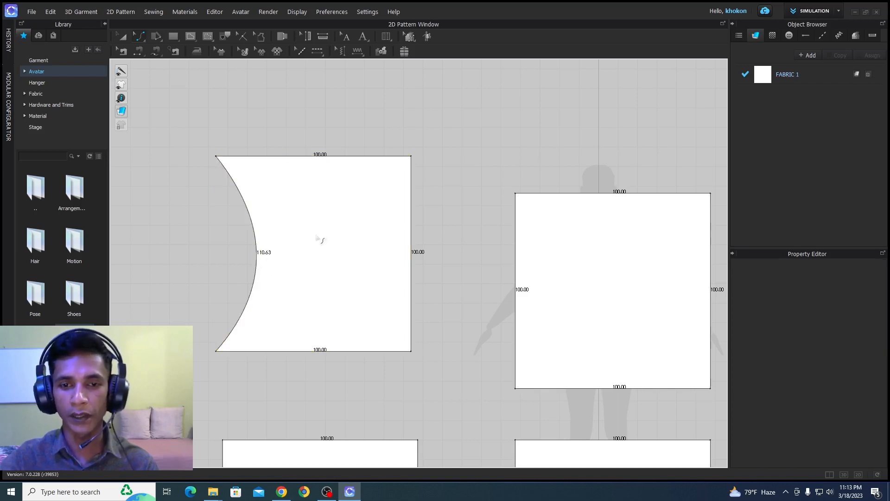
{"action": "right_click", "coordinate": [316, 238]}
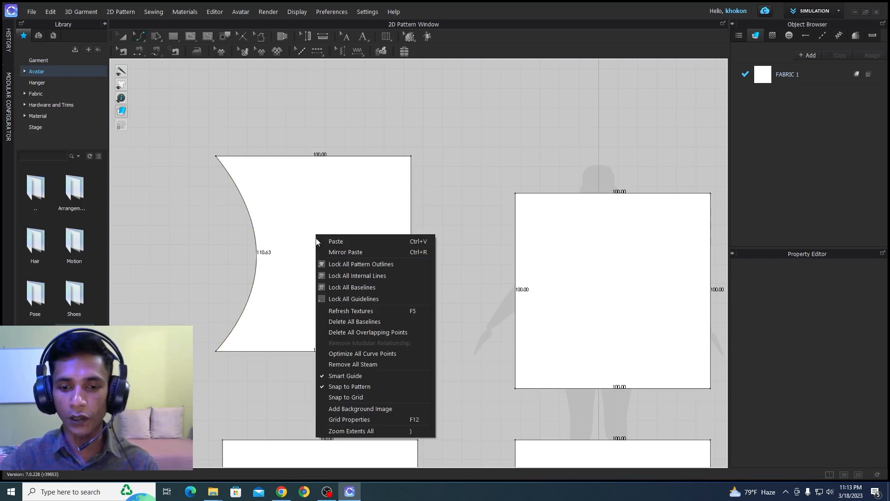
{"action": "left_click", "coordinate": [279, 195]}
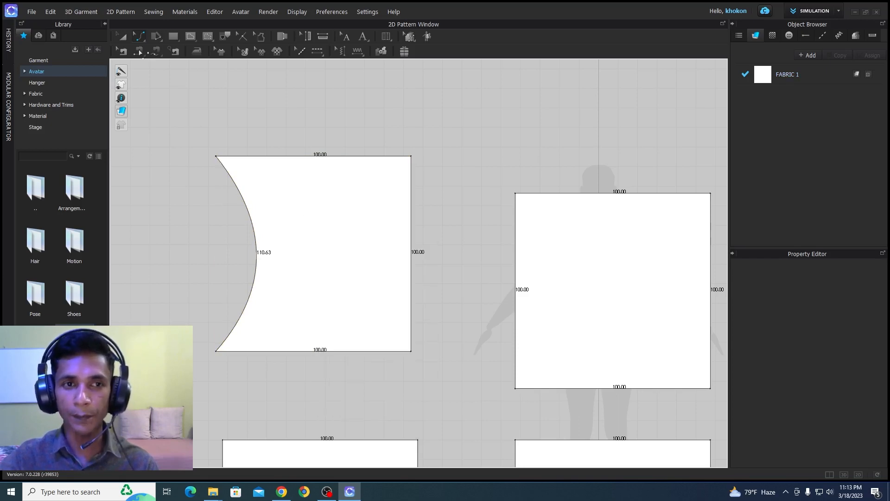
Rotate the curved pattern so its straight right edge aligns with the X-Axis, and move it down beside the neighbouring rectangle
{"action": "left_click", "coordinate": [123, 38]}
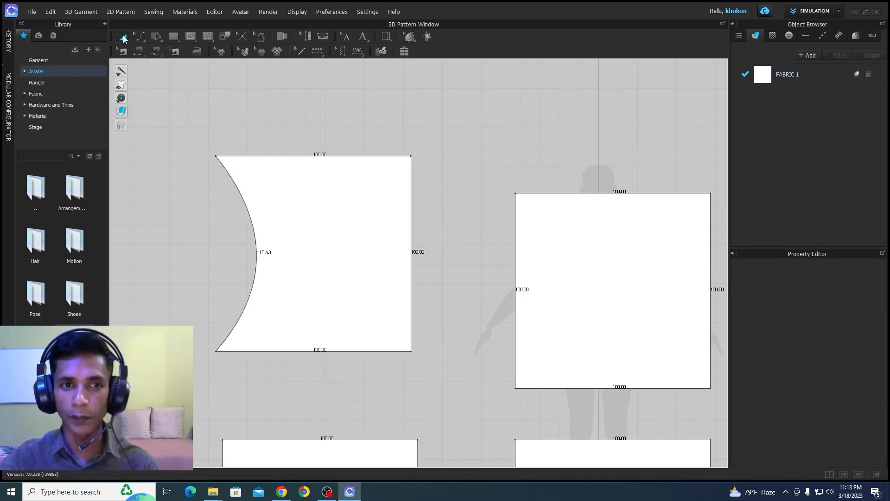
{"action": "left_click", "coordinate": [302, 212]}
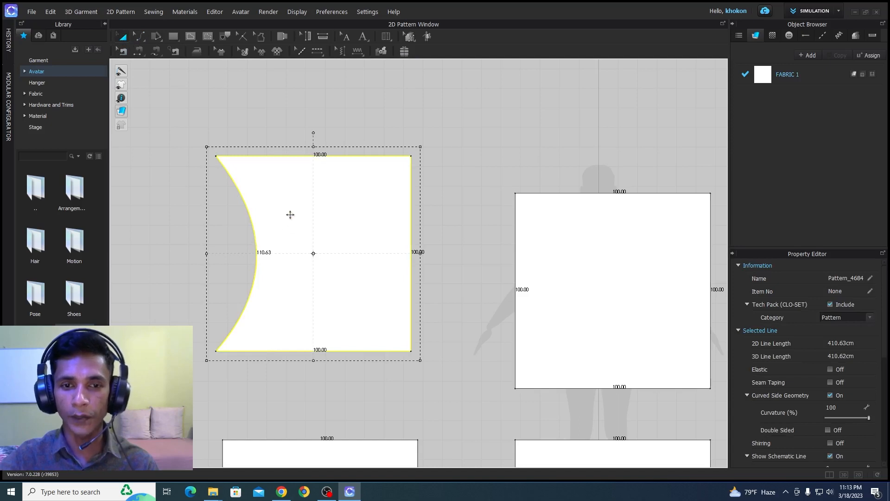
{"action": "right_click", "coordinate": [290, 215]}
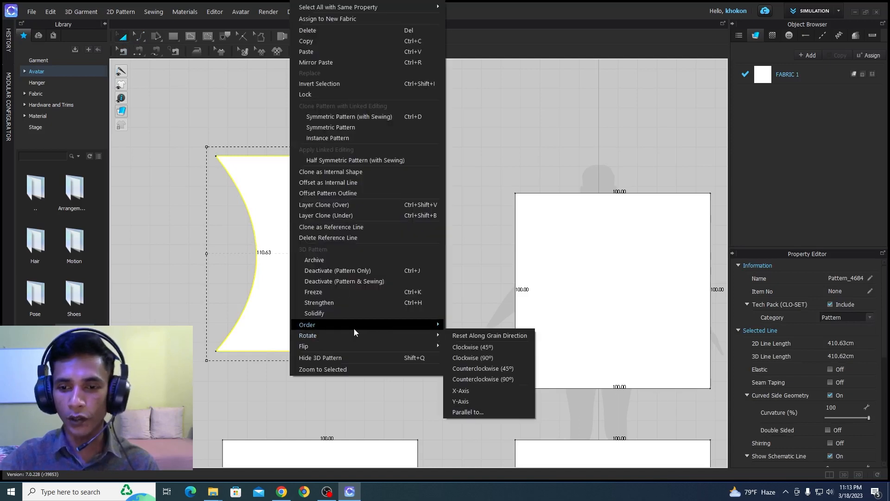
{"action": "left_click", "coordinate": [462, 390]}
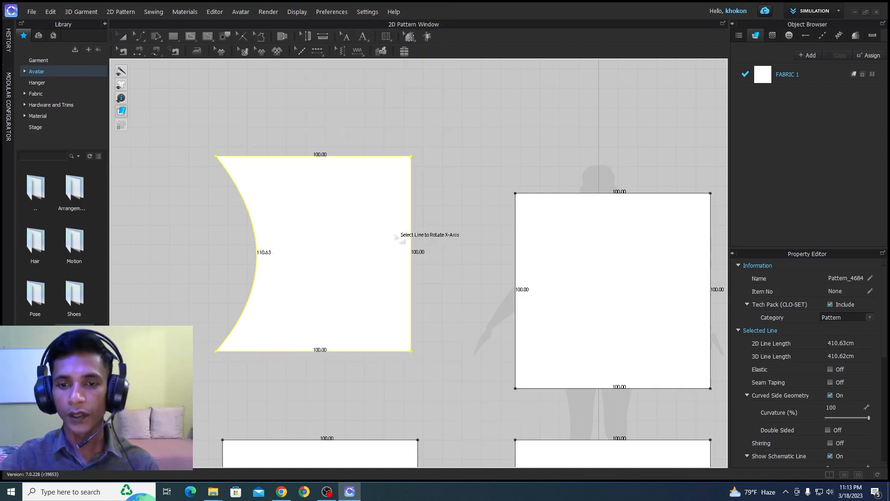
{"action": "left_click", "coordinate": [412, 255]}
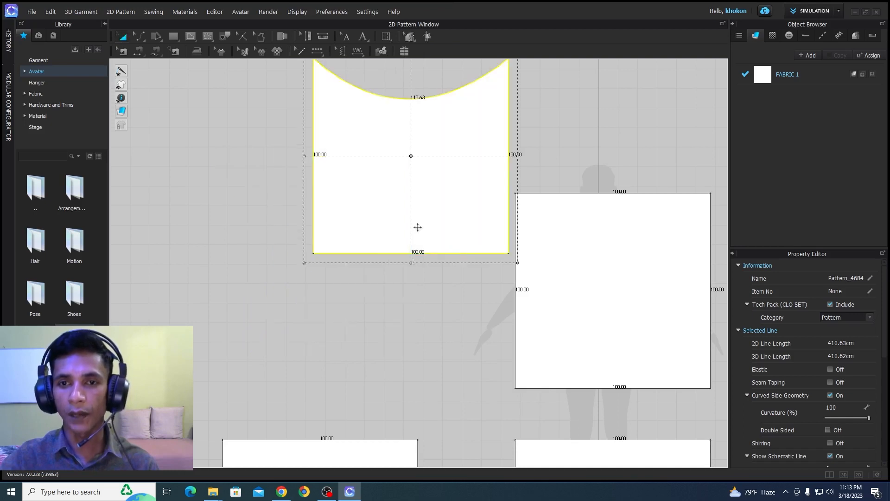
{"action": "left_click_drag", "start_coordinate": [412, 236], "coordinate": [374, 317]}
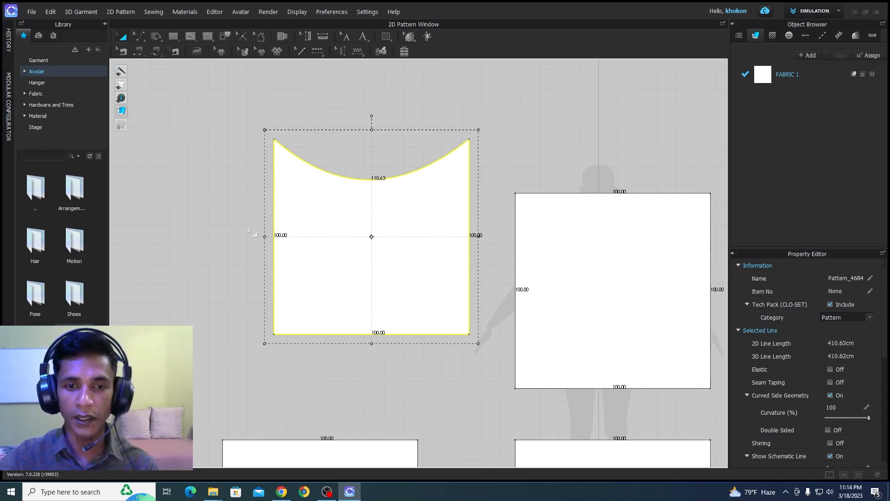
Move the curved pattern's left edge outward with Edit Pattern, setting the distance moved to 5 cm
{"action": "left_click", "coordinate": [139, 36]}
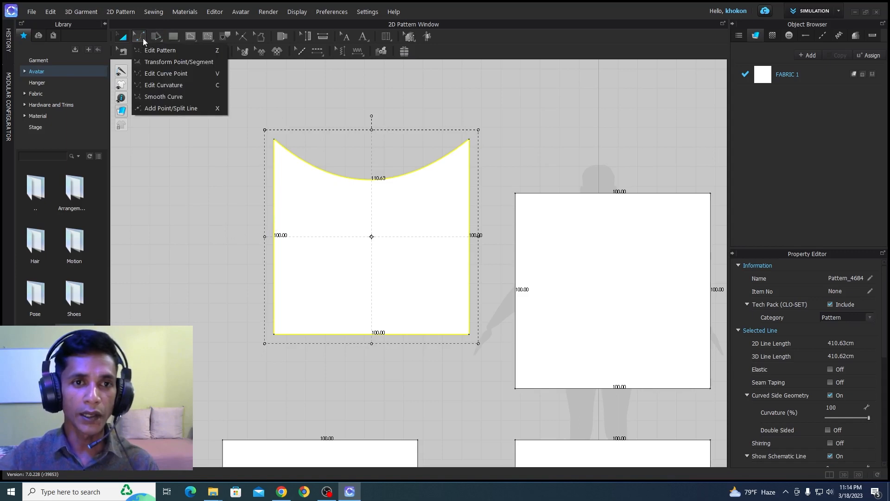
{"action": "left_click", "coordinate": [152, 51]}
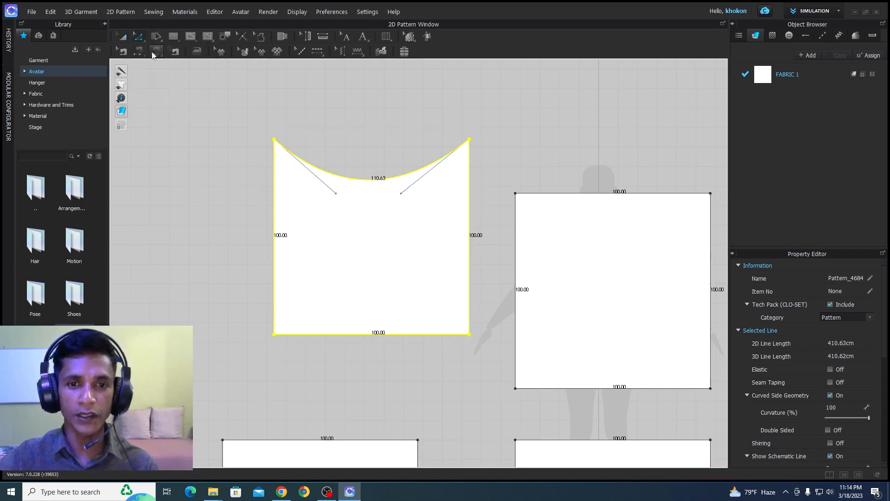
{"action": "left_click", "coordinate": [275, 251]}
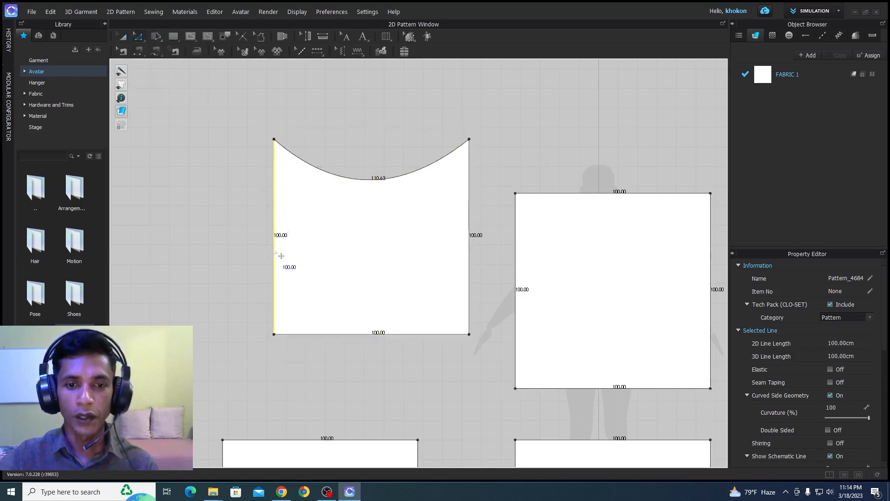
{"action": "left_click_drag", "start_coordinate": [275, 251], "coordinate": [235, 246]}
{"action": "right_click", "coordinate": [235, 246]}
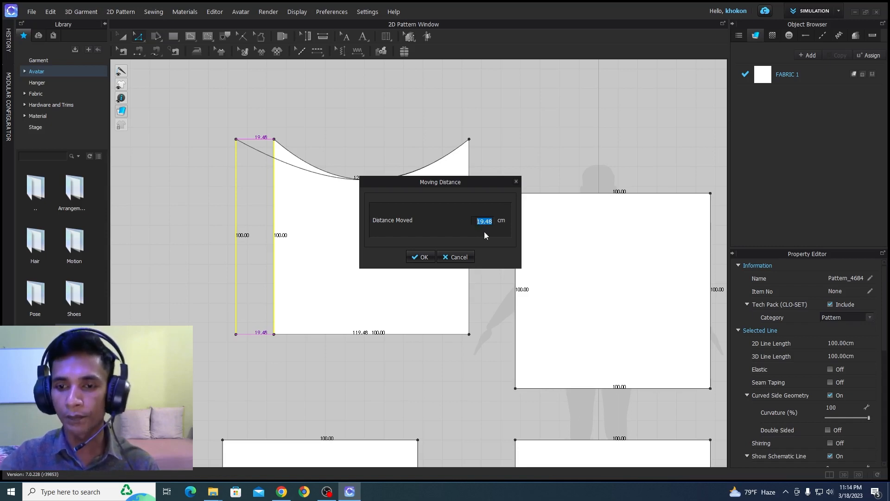
{"action": "type", "text": "5"}
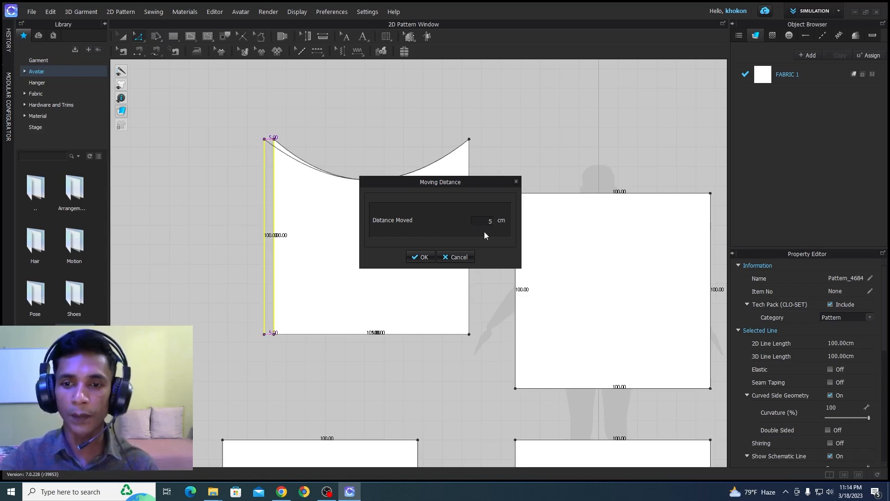
{"action": "left_click", "coordinate": [421, 257]}
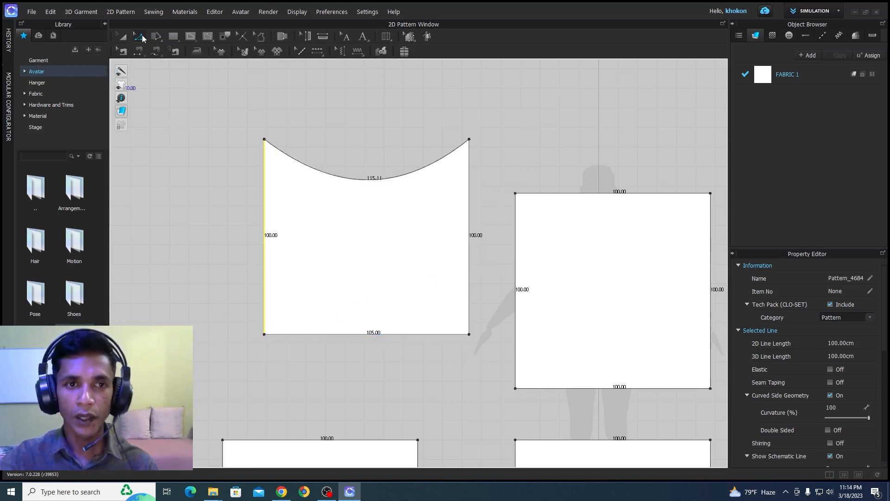
Reshape the pattern's top curve into an S-shape about 120.3 cm long, raising its left curve handle and lowering the right one
{"action": "left_click", "coordinate": [306, 221]}
{"action": "left_click_drag", "start_coordinate": [249, 129], "coordinate": [284, 171]}
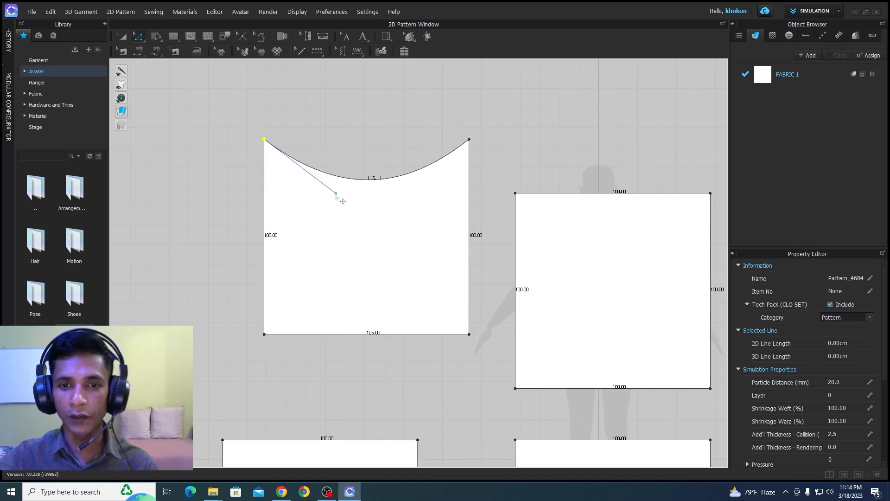
{"action": "left_click_drag", "start_coordinate": [336, 193], "coordinate": [385, 126]}
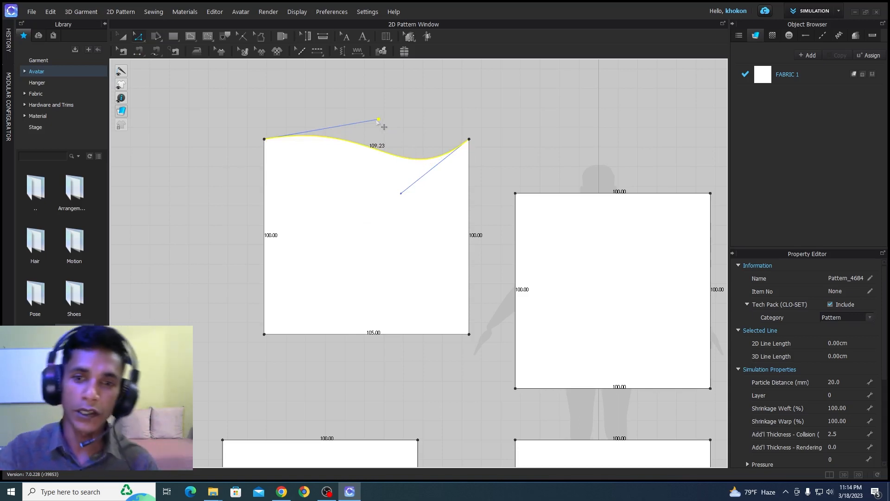
{"action": "left_click_drag", "start_coordinate": [378, 120], "coordinate": [329, 115]}
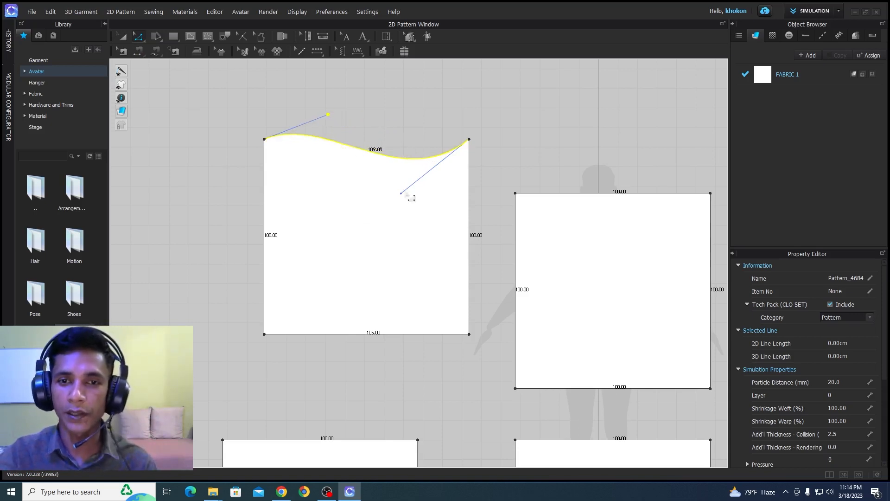
{"action": "left_click_drag", "start_coordinate": [401, 193], "coordinate": [377, 265]}
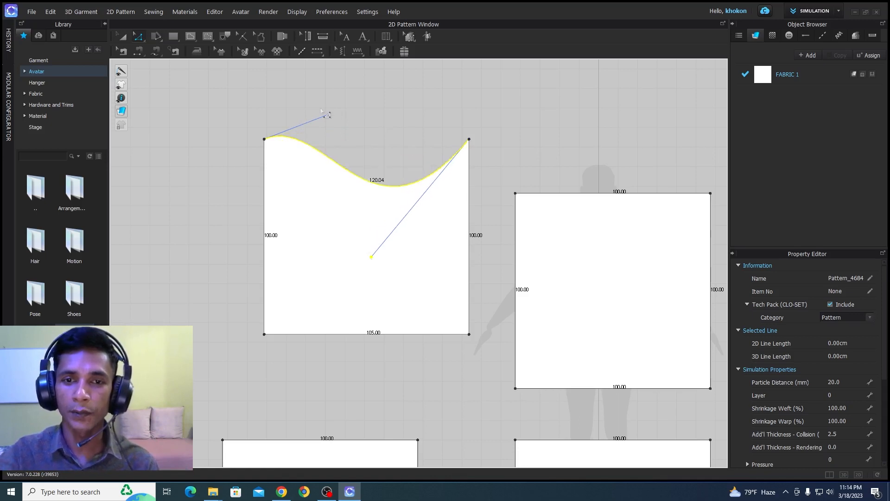
{"action": "left_click_drag", "start_coordinate": [328, 115], "coordinate": [348, 117]}
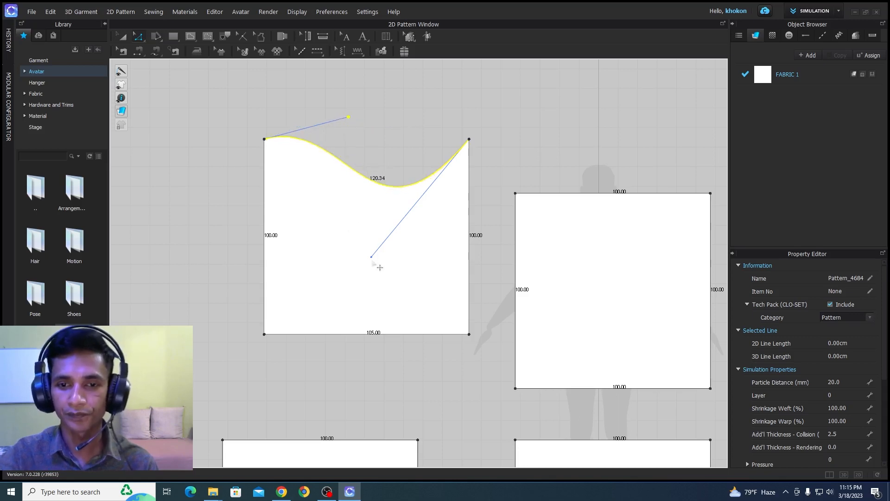
Raise the right handle of the pattern's top curve to flatten its dip, making the curve about 110.8 cm long
{"action": "left_click_drag", "start_coordinate": [372, 257], "coordinate": [386, 213]}
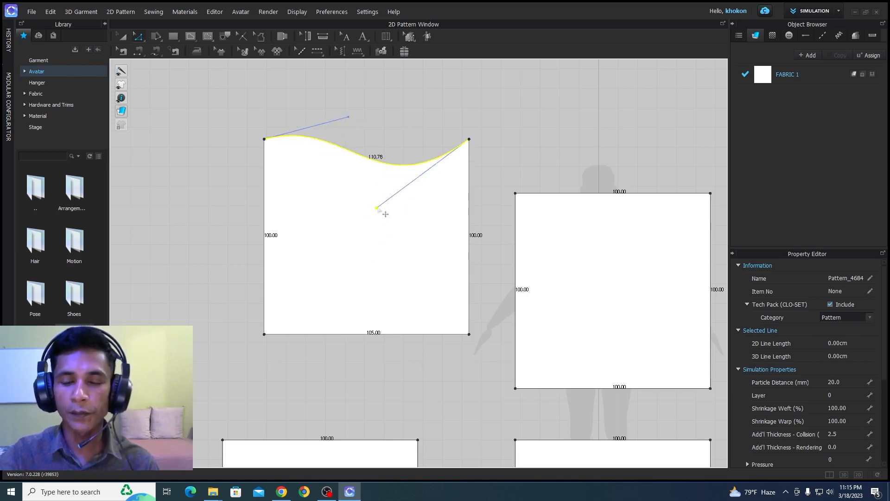
{"action": "left_click", "coordinate": [352, 241]}
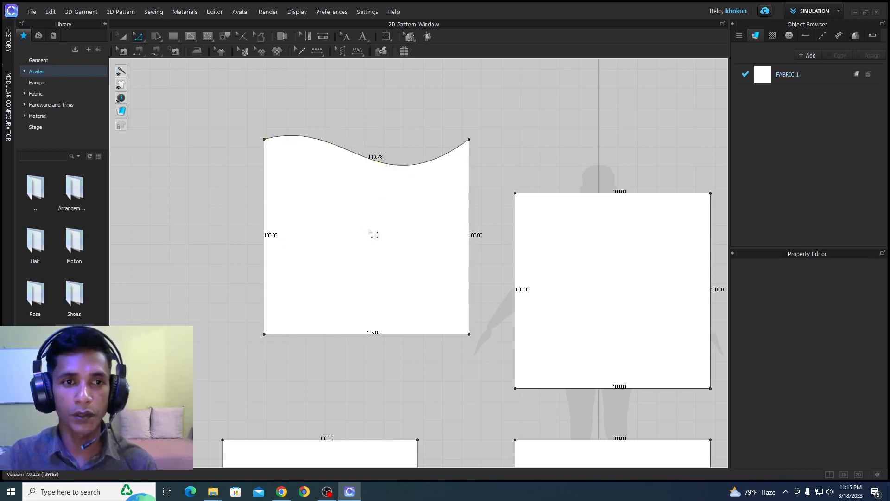
Scale the curved pattern proportionally from its centre with Transform Pattern, setting its width to 120 cm
{"action": "left_click", "coordinate": [123, 39]}
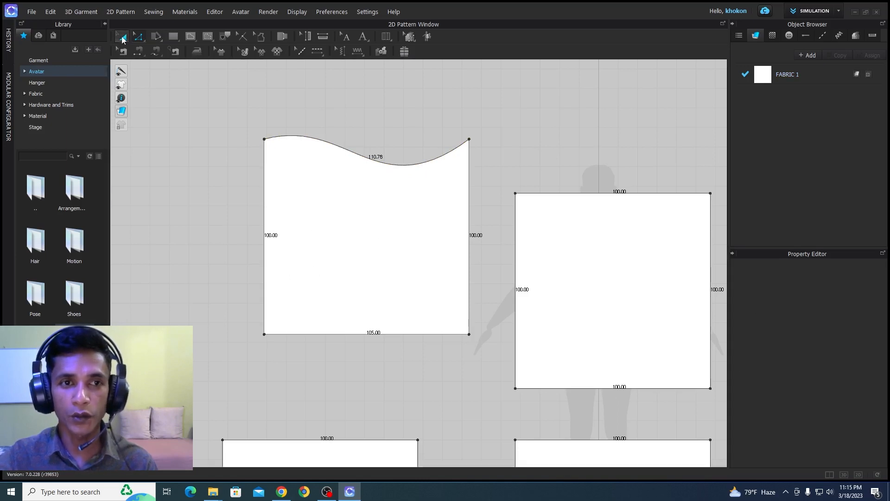
{"action": "left_click", "coordinate": [372, 210]}
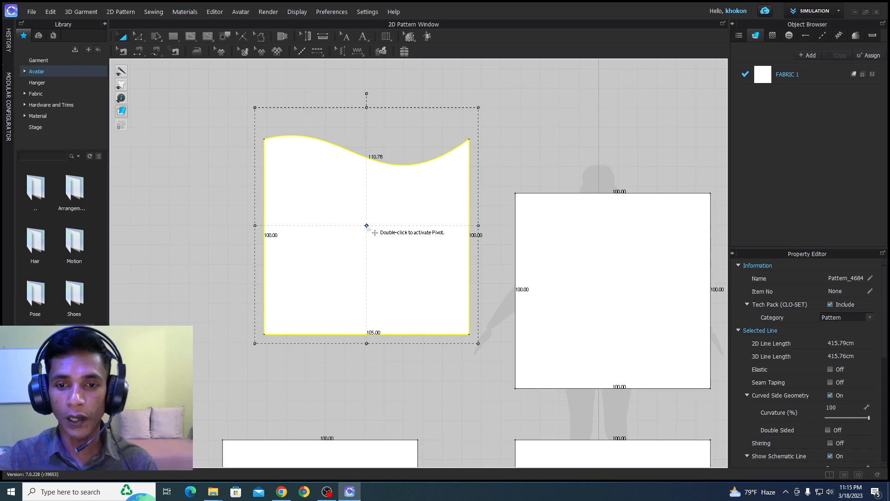
{"action": "double_click", "coordinate": [366, 226]}
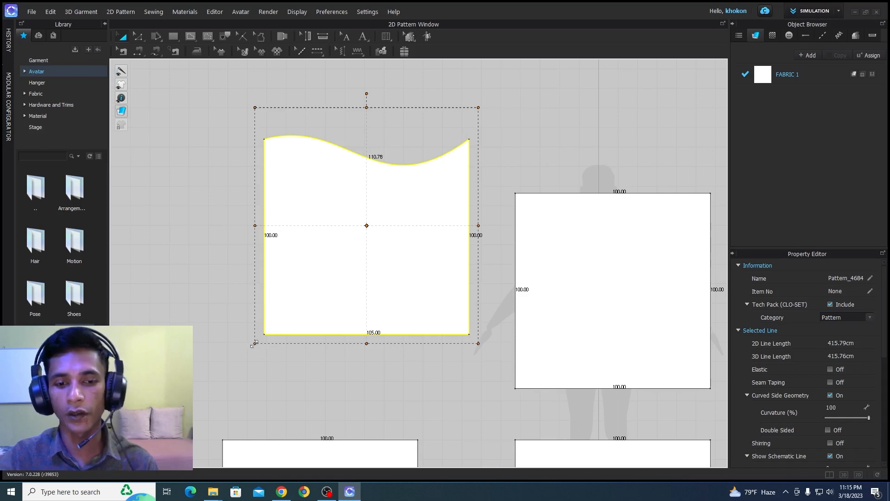
{"action": "left_click_drag", "start_coordinate": [255, 343], "coordinate": [193, 418]}
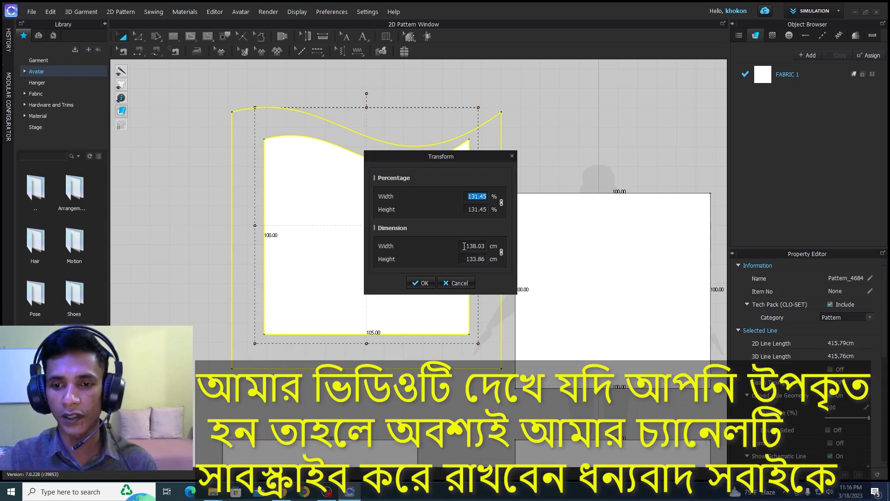
{"action": "left_click_drag", "start_coordinate": [463, 246], "coordinate": [482, 246]}
{"action": "type", "text": "120"}
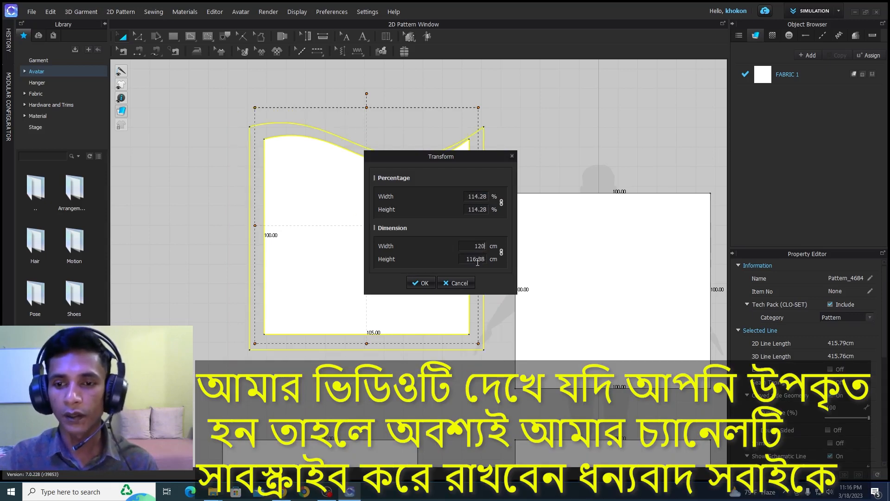
{"action": "double_click", "coordinate": [468, 261]}
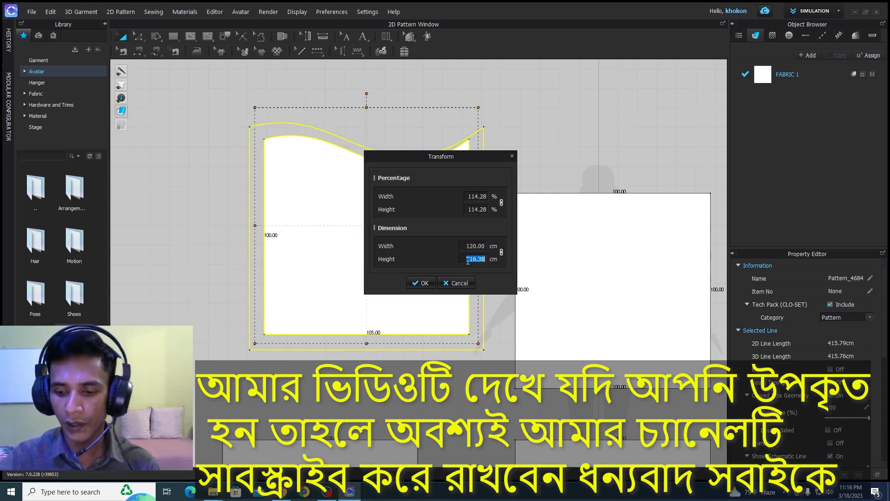
{"action": "type", "text": "120"}
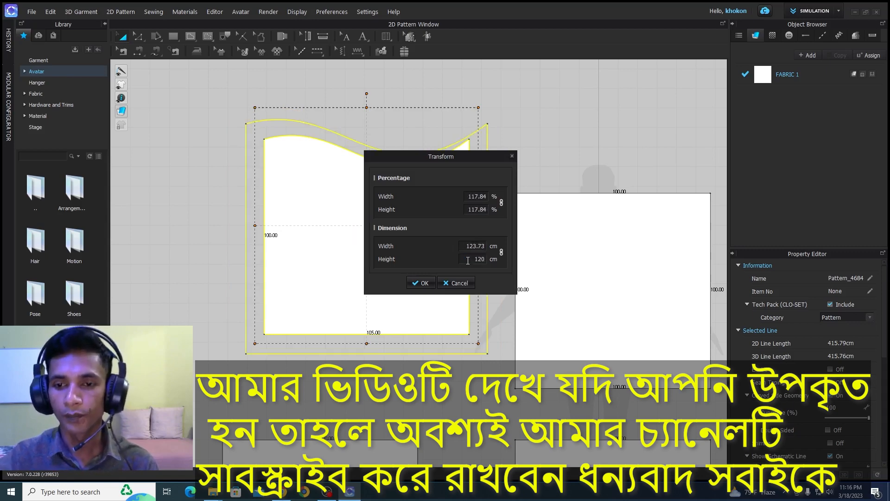
{"action": "double_click", "coordinate": [467, 245]}
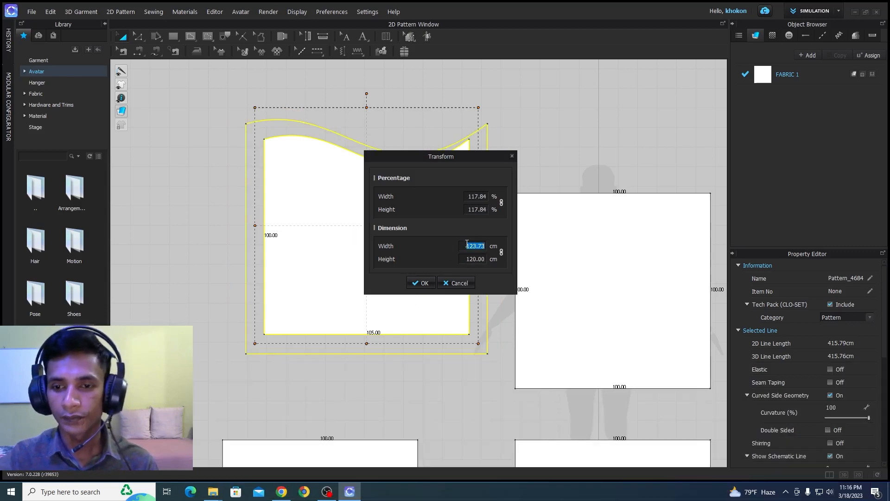
{"action": "type", "text": "120"}
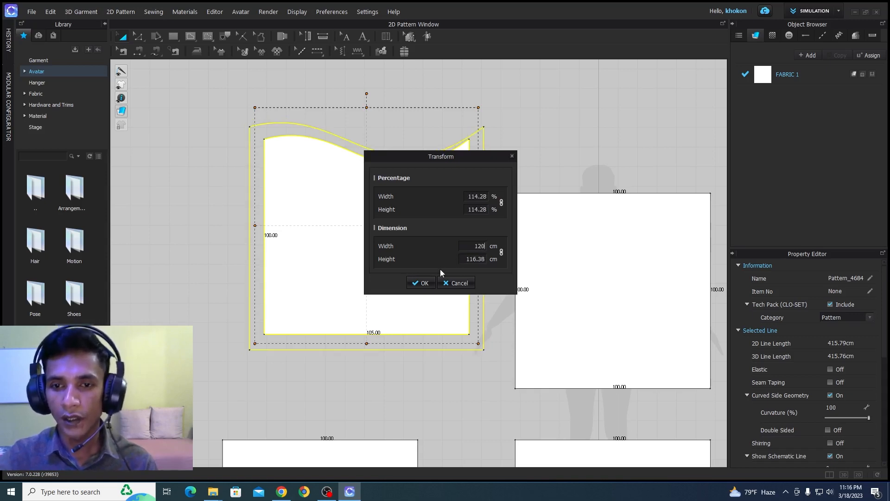
{"action": "left_click", "coordinate": [422, 283]}
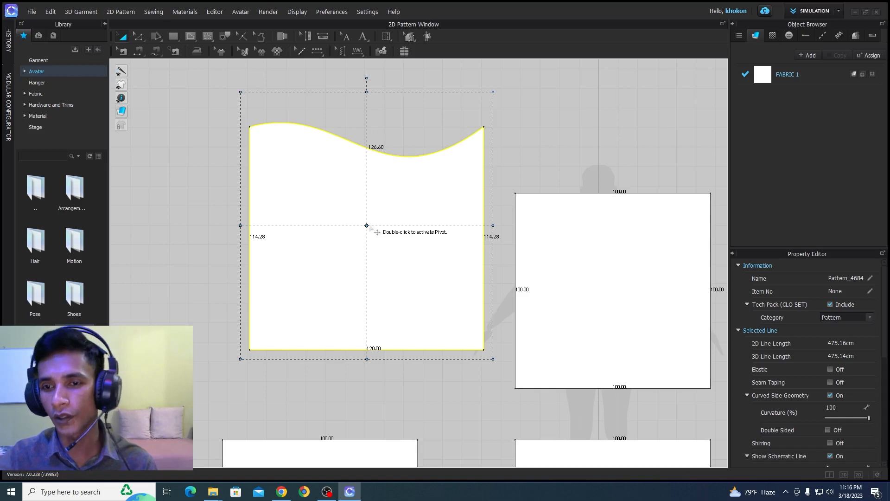
Move the enlarged pattern slightly down and left, keeping it clear of the neighbouring square
{"action": "left_click_drag", "start_coordinate": [401, 206], "coordinate": [376, 221]}
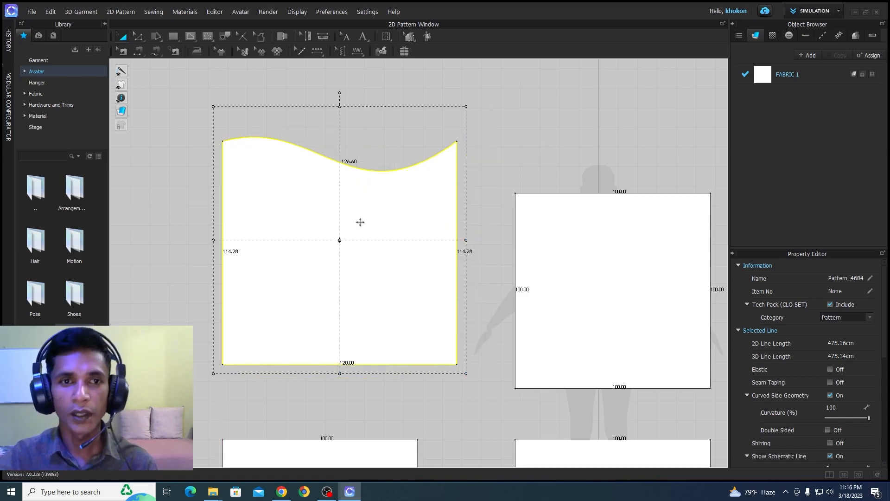
{"action": "scroll", "coordinate": [324, 224], "scroll_direction": "down", "scroll_amount": 2}
{"action": "scroll", "coordinate": [290, 251], "scroll_direction": "up", "scroll_amount": 1}
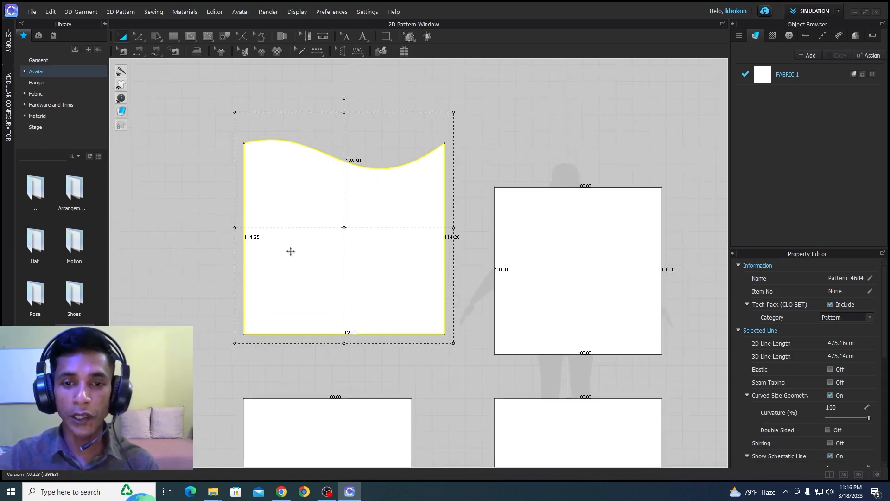
{"action": "left_click_drag", "start_coordinate": [319, 211], "coordinate": [337, 209]}
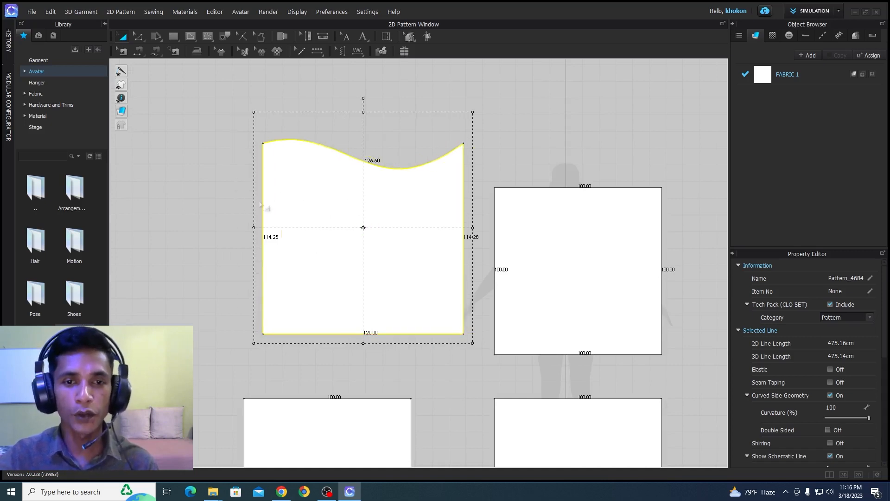
Try Unfold on the curved pattern's left edge with Edit Pattern, and undo it
{"action": "left_click", "coordinate": [139, 37]}
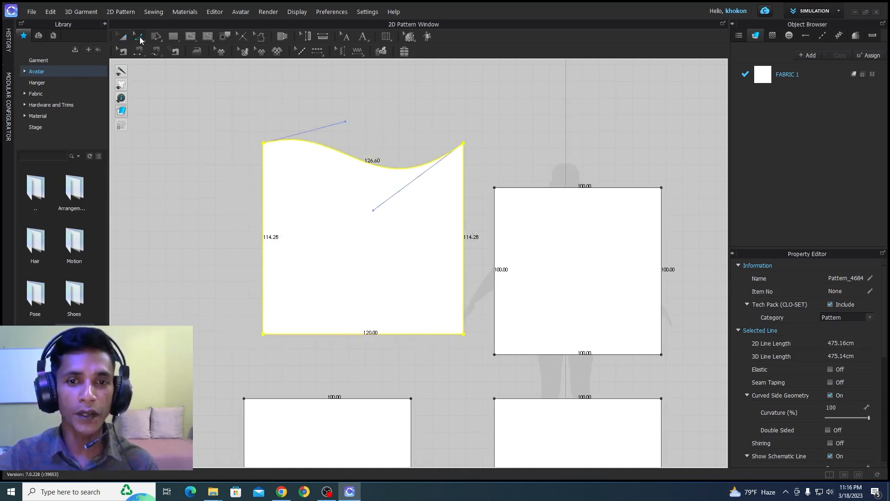
{"action": "left_click", "coordinate": [270, 231]}
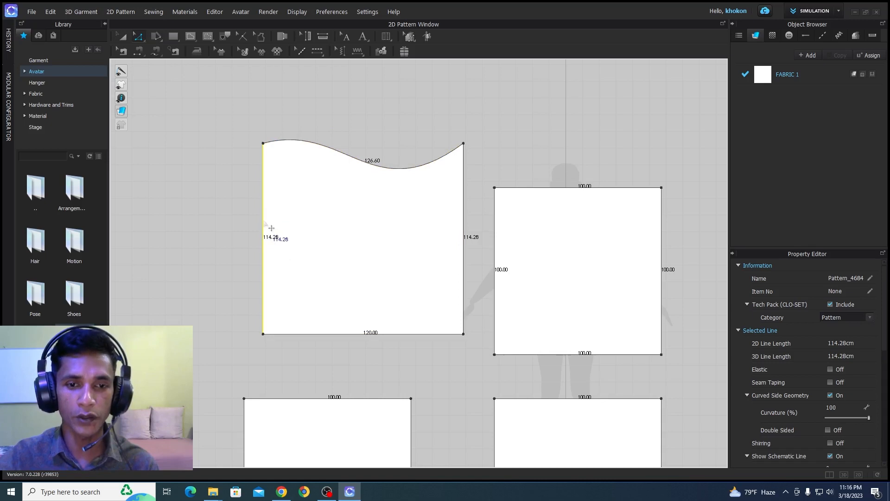
{"action": "right_click", "coordinate": [263, 222]}
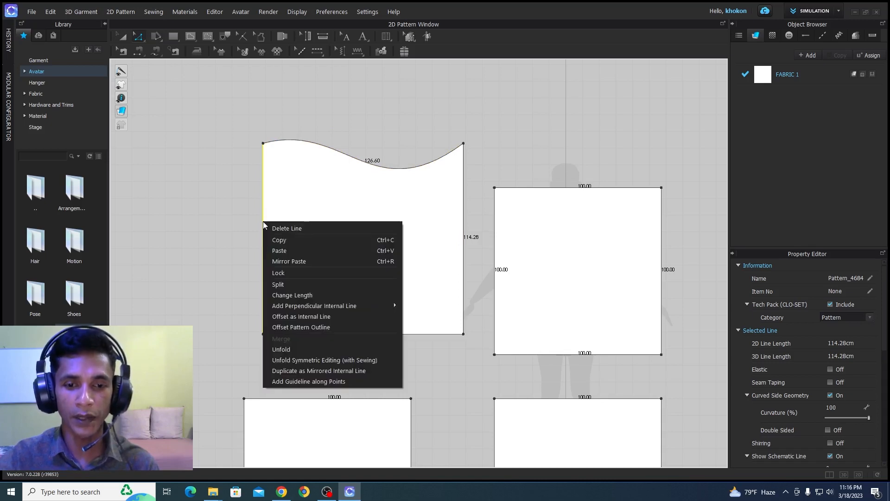
{"action": "left_click", "coordinate": [282, 349]}
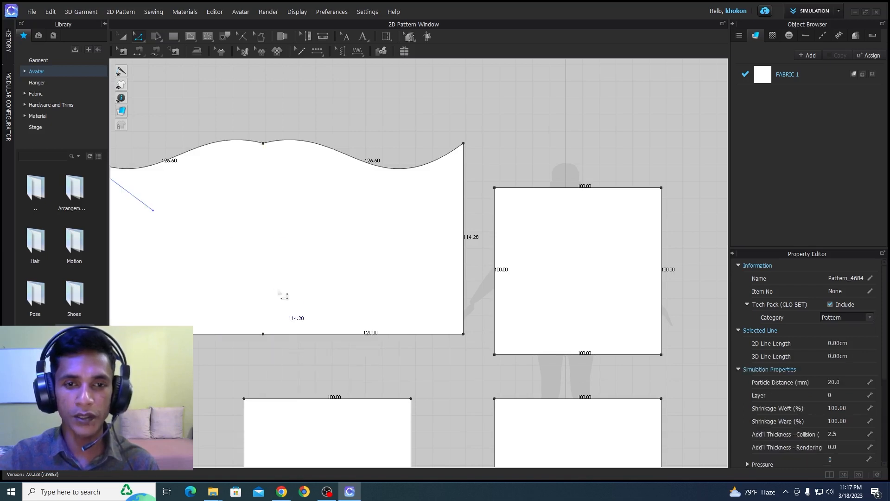
{"action": "scroll", "coordinate": [251, 272], "scroll_direction": "down", "scroll_amount": 3}
{"action": "scroll", "coordinate": [225, 262], "scroll_direction": "up", "scroll_amount": 2}
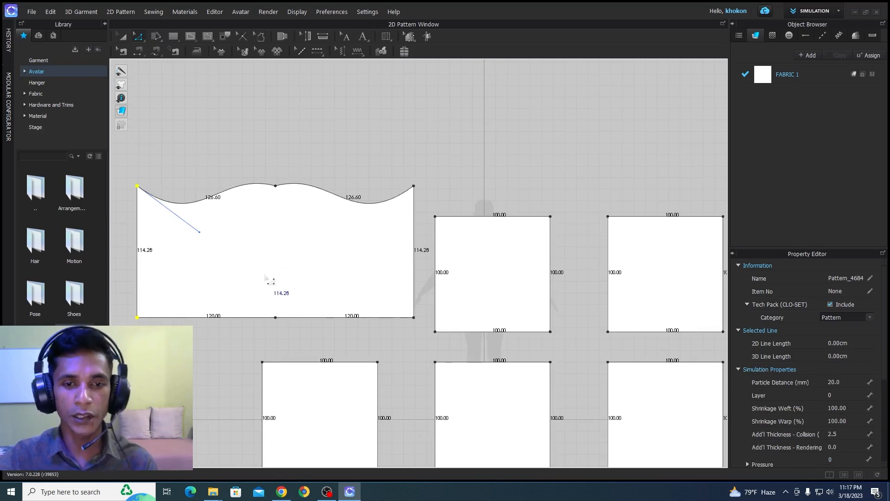
{"action": "key", "text": "ctrl+z"}
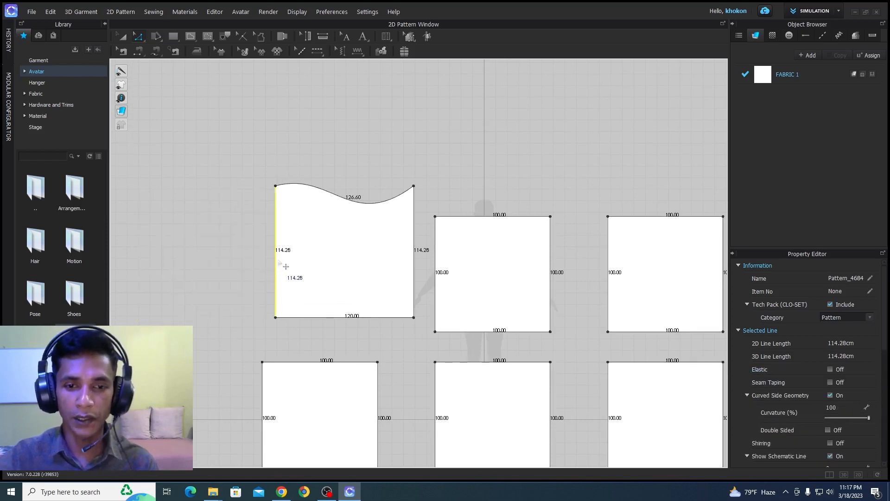
Mirror the pattern across its left edge with Unfold Symmetric Editing (with Sewing)
{"action": "right_click", "coordinate": [277, 259]}
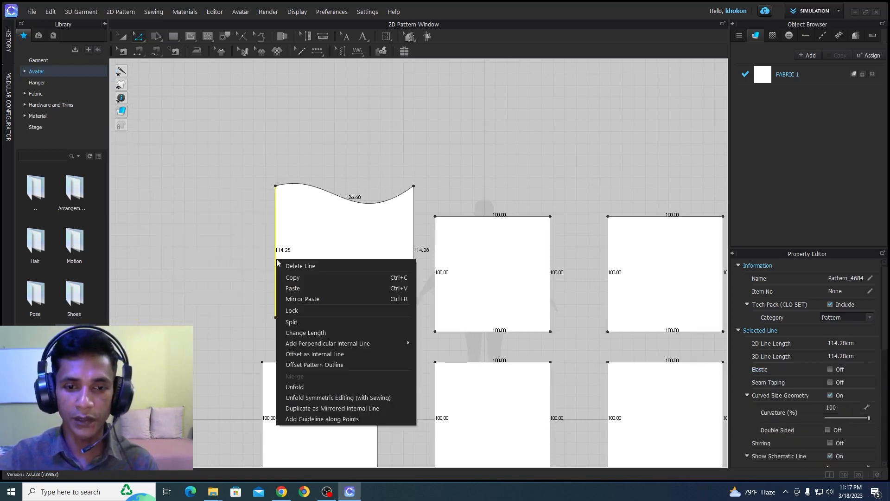
{"action": "left_click", "coordinate": [290, 399]}
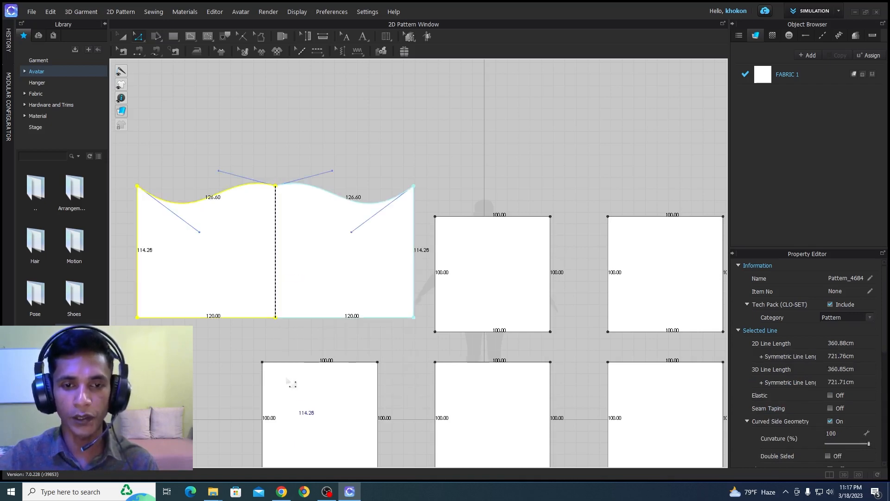
{"action": "scroll", "coordinate": [244, 258], "scroll_direction": "down", "scroll_amount": 2}
{"action": "scroll", "coordinate": [198, 260], "scroll_direction": "up", "scroll_amount": 2}
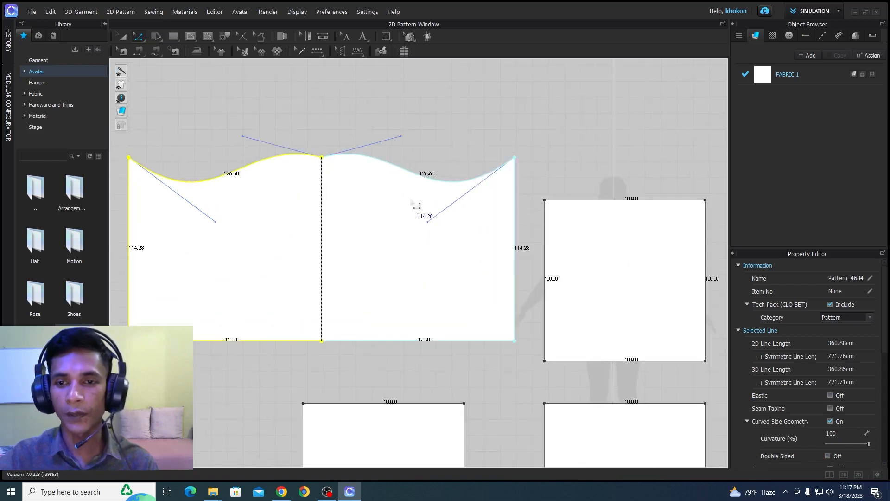
Lower the outer handle of the right half's top curve, making each mirrored curve about 130 cm long
{"action": "left_click", "coordinate": [433, 227]}
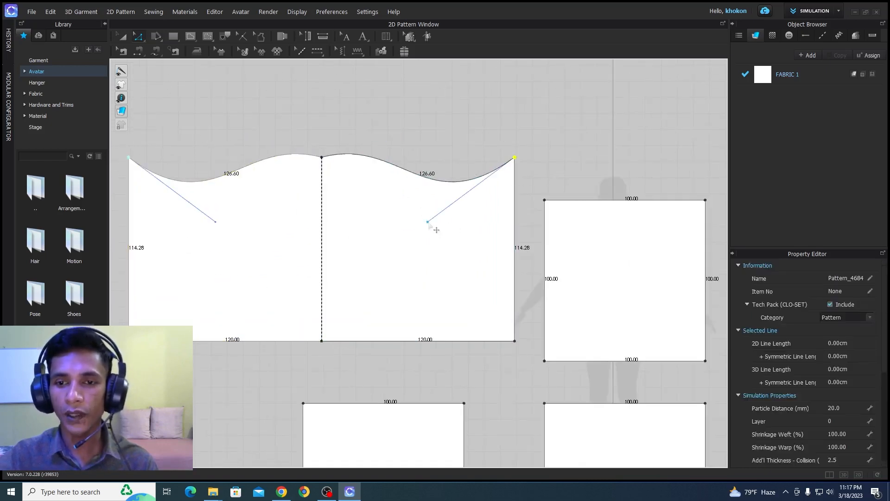
{"action": "left_click_drag", "start_coordinate": [433, 226], "coordinate": [425, 247]}
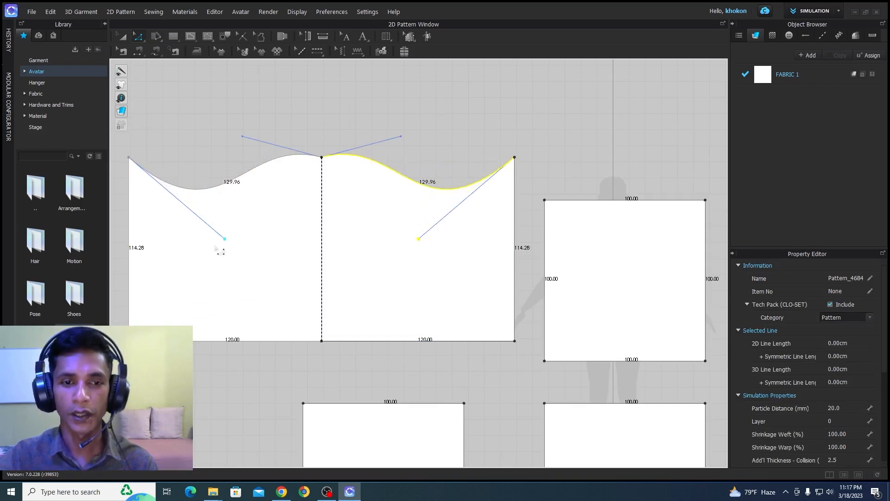
{"action": "left_click", "coordinate": [227, 242]}
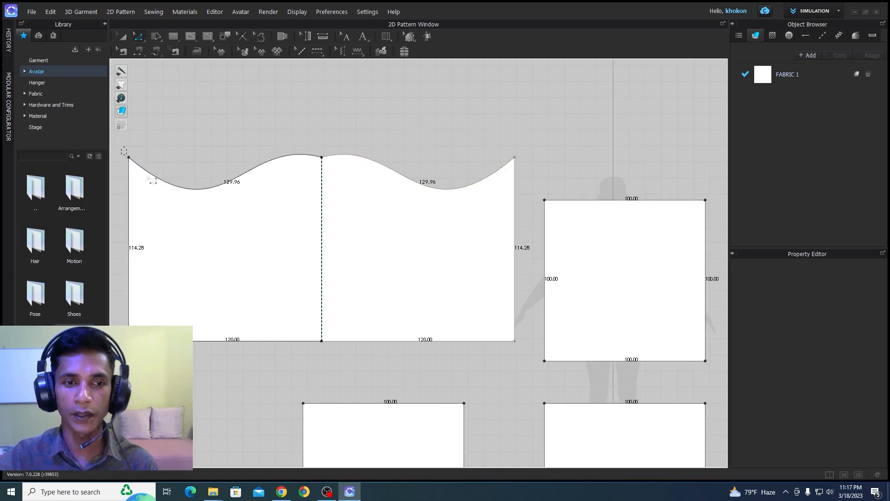
Move the outer handle of the left half's top curve inward and up, making each mirrored curve about 125.2 cm long
{"action": "left_click", "coordinate": [129, 158]}
{"action": "left_click_drag", "start_coordinate": [232, 248], "coordinate": [273, 224]}
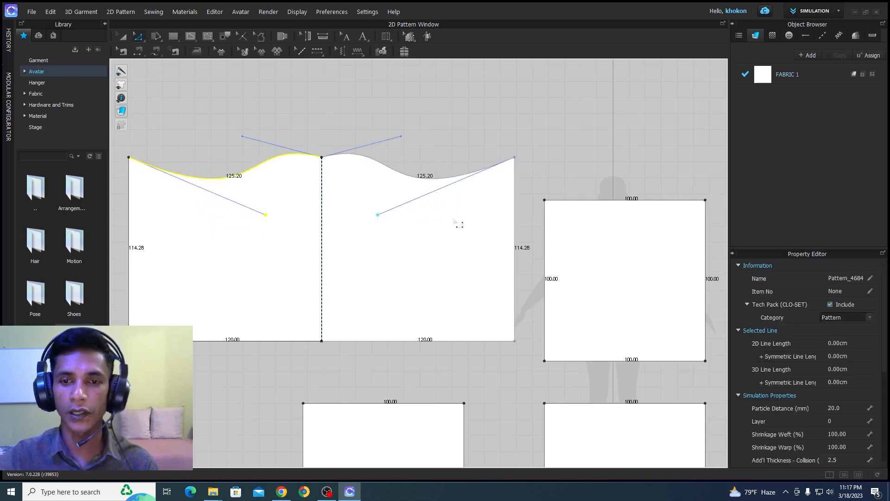
{"action": "scroll", "coordinate": [468, 219], "scroll_direction": "down", "scroll_amount": 3}
{"action": "scroll", "coordinate": [370, 236], "scroll_direction": "up", "scroll_amount": 2}
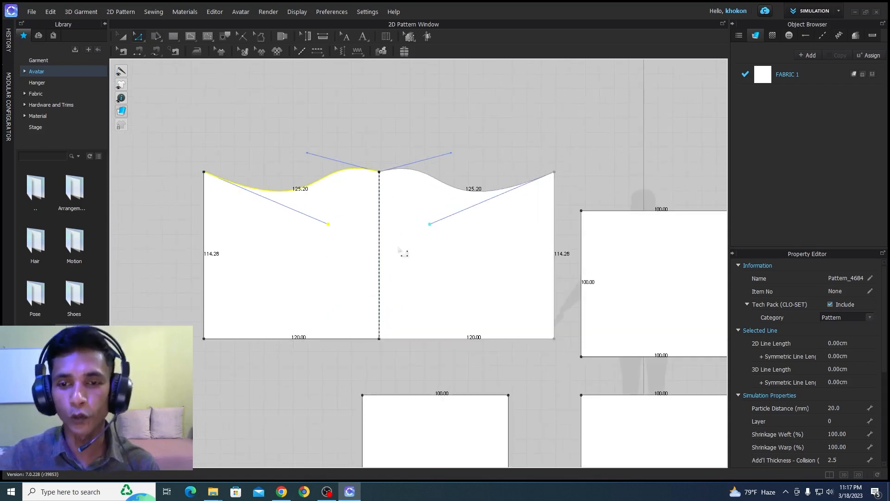
{"action": "key", "text": "Escape"}
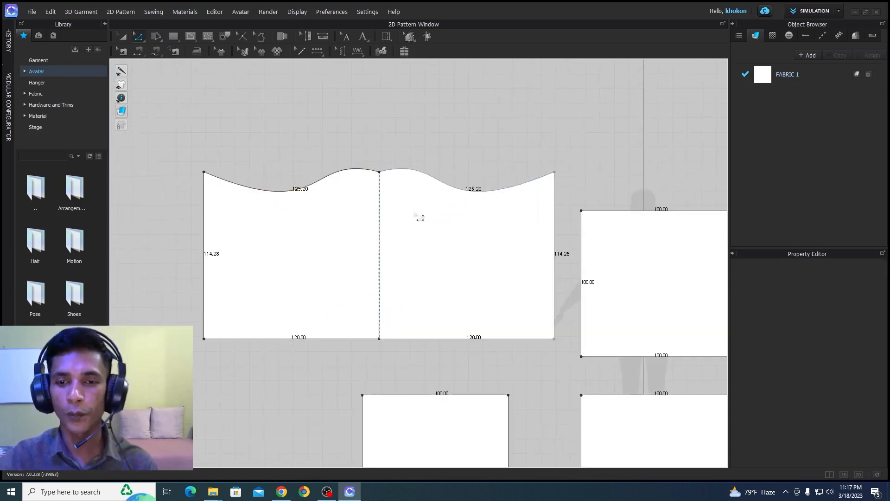
Pull the right half's curve handle at the centre fold outward and slightly down to smooth the symmetric top edge
{"action": "left_click", "coordinate": [379, 171]}
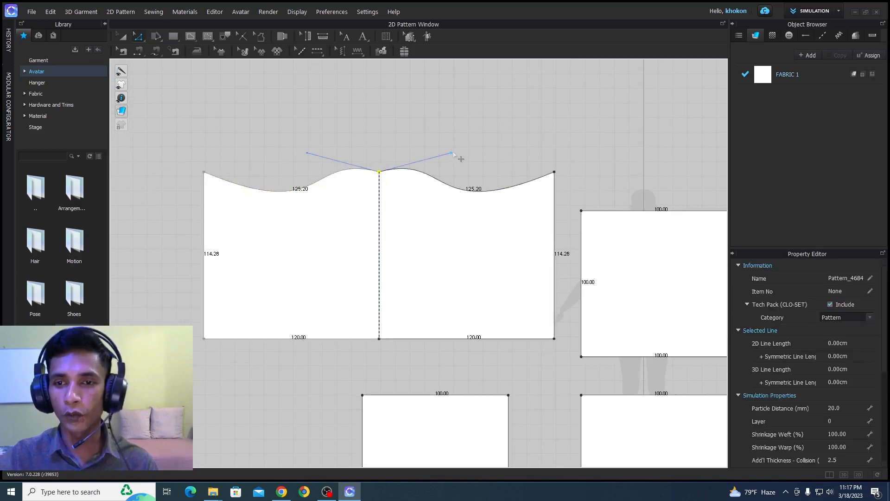
{"action": "left_click_drag", "start_coordinate": [452, 154], "coordinate": [476, 165]}
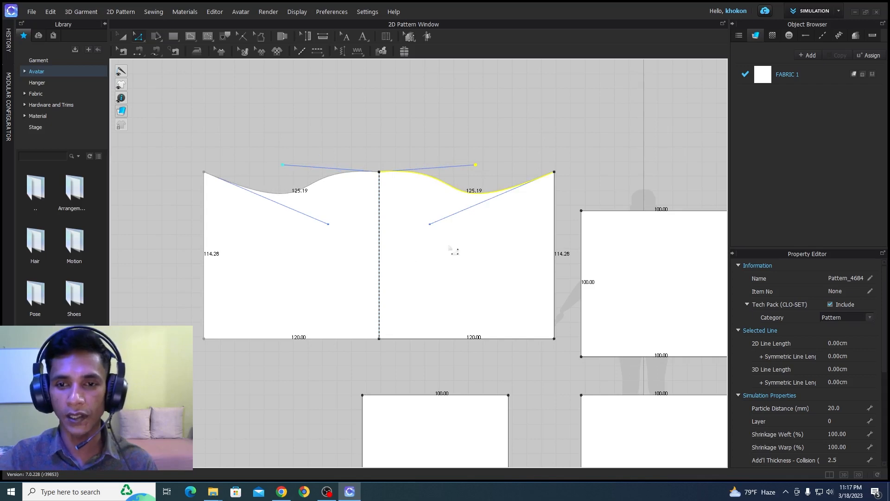
{"action": "left_click", "coordinate": [331, 247]}
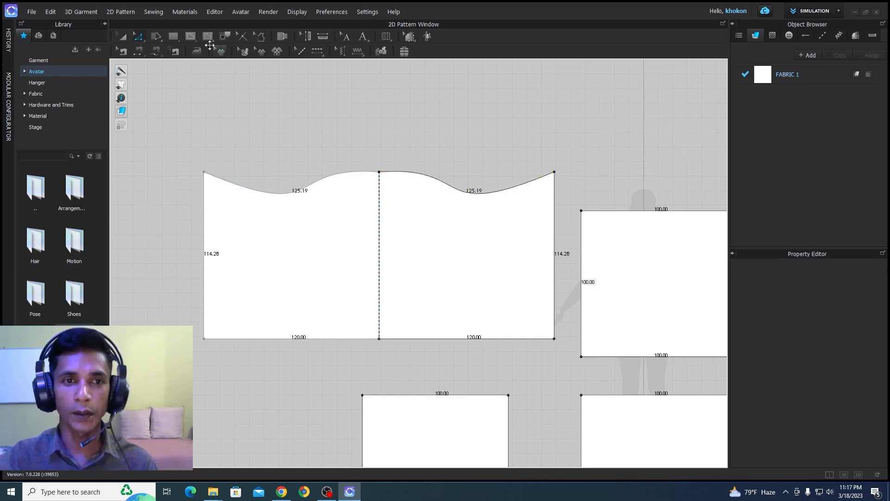
Create a spiral pattern centred just above the mirrored pattern's fold line, with a 25 cm inner radius
{"action": "left_click", "coordinate": [177, 40]}
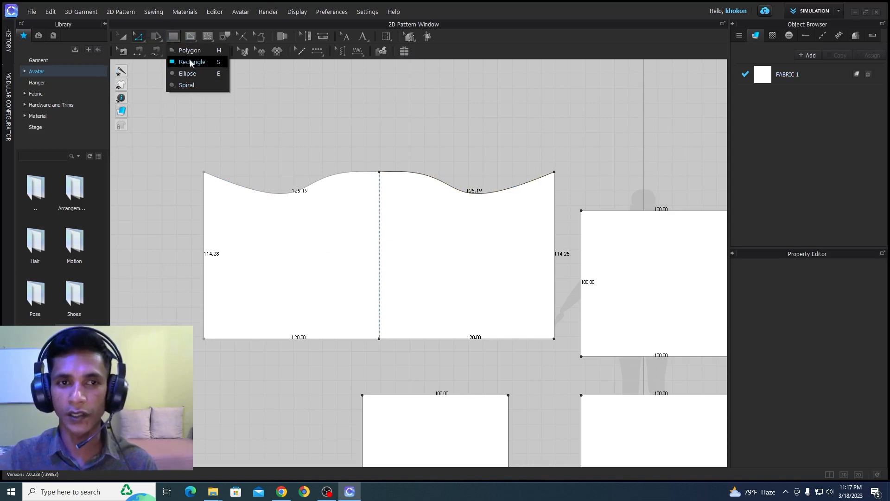
{"action": "left_click", "coordinate": [186, 86]}
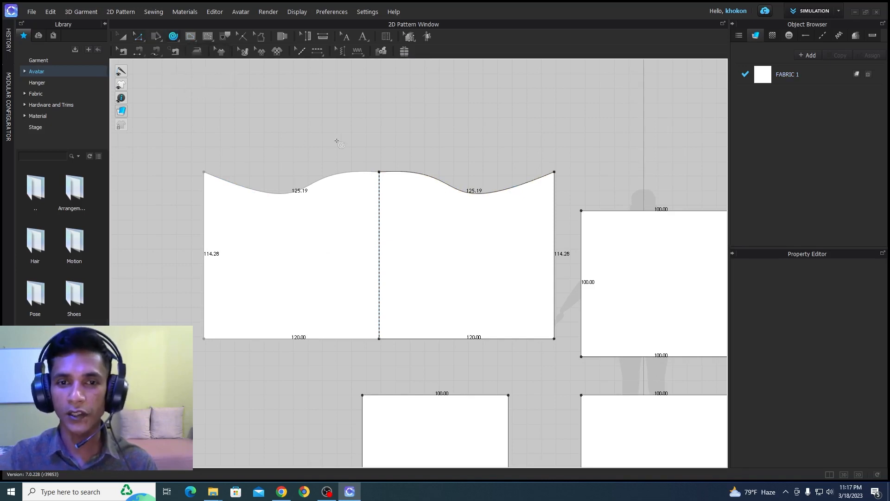
{"action": "left_click", "coordinate": [379, 121]}
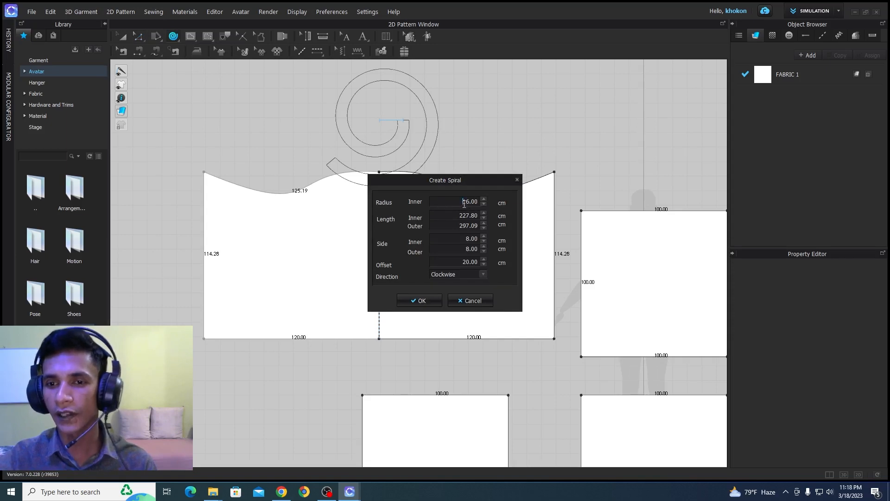
{"action": "left_click_drag", "start_coordinate": [463, 203], "coordinate": [476, 205]}
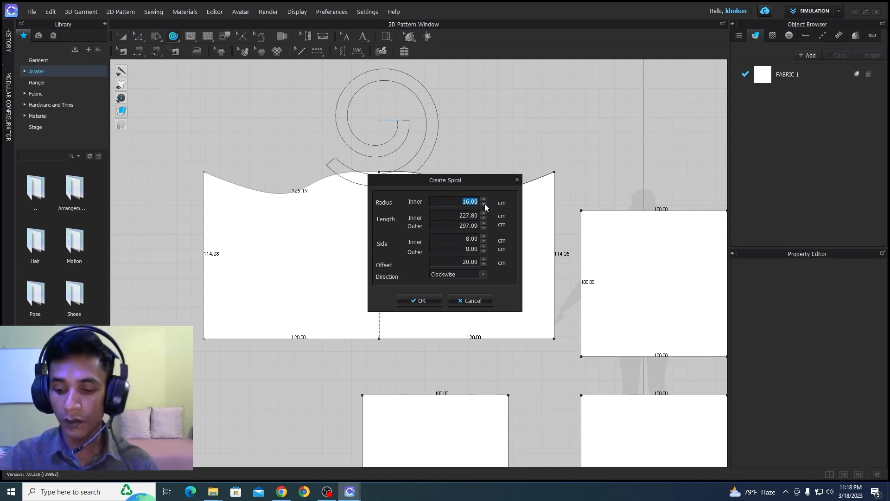
{"action": "type", "text": "2"}
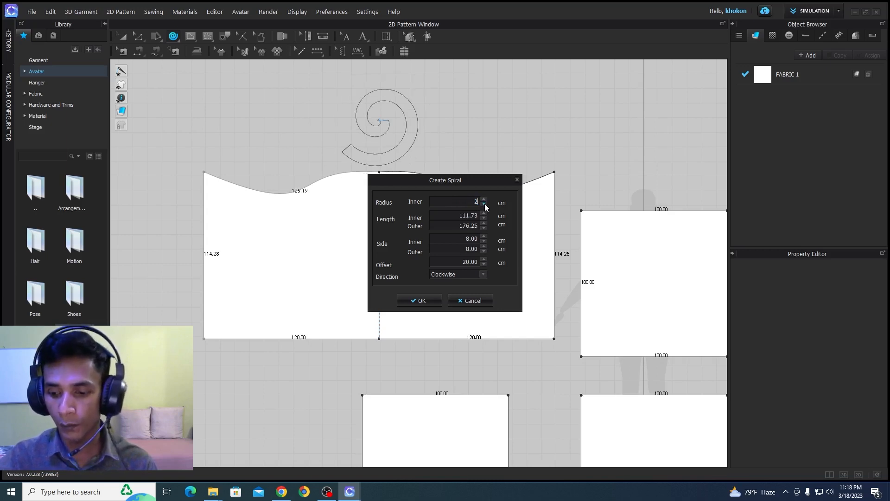
{"action": "type", "text": "5"}
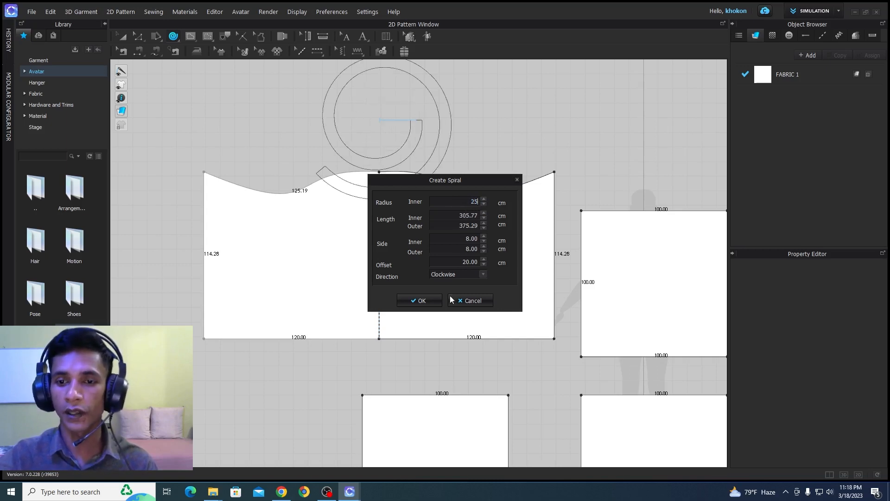
{"action": "left_click", "coordinate": [420, 301]}
{"action": "scroll", "coordinate": [408, 180], "scroll_direction": "down", "scroll_amount": 5}
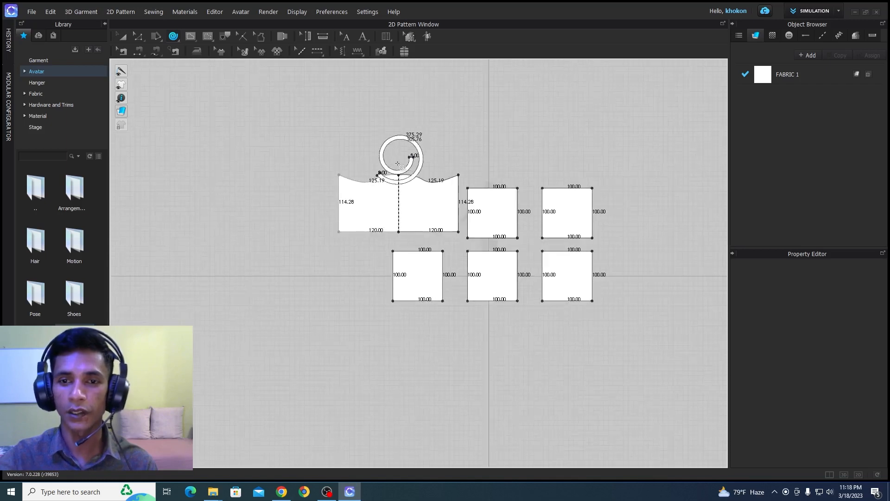
{"action": "scroll", "coordinate": [392, 146], "scroll_direction": "up", "scroll_amount": 4}
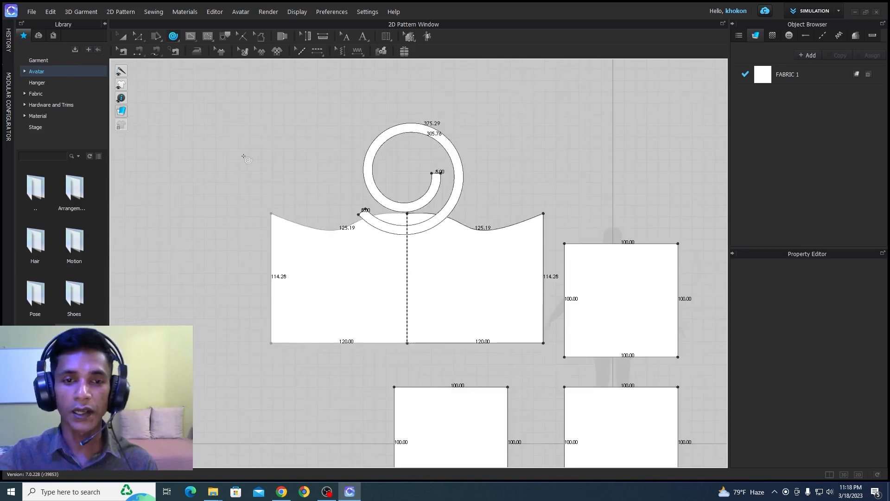
Create a circular pattern 50 cm in diameter above the mirrored pattern's left half, beside the spiral
{"action": "left_click", "coordinate": [180, 42]}
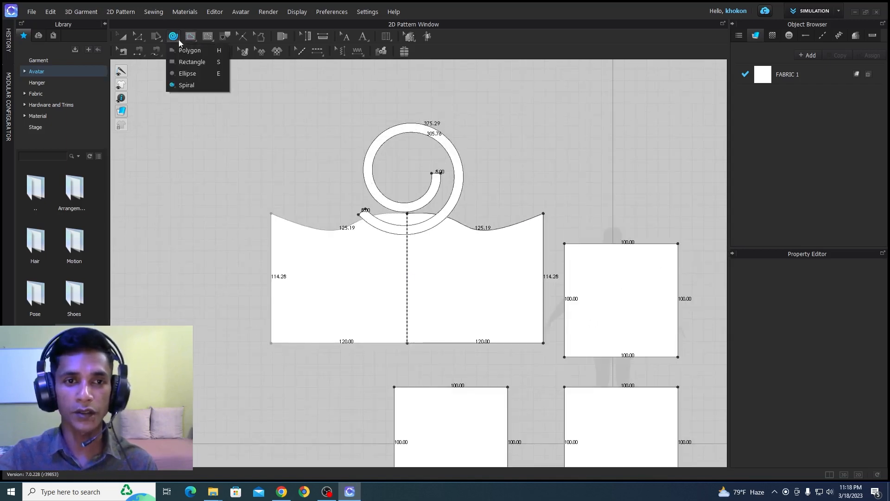
{"action": "left_click", "coordinate": [186, 74]}
{"action": "left_click", "coordinate": [289, 151]}
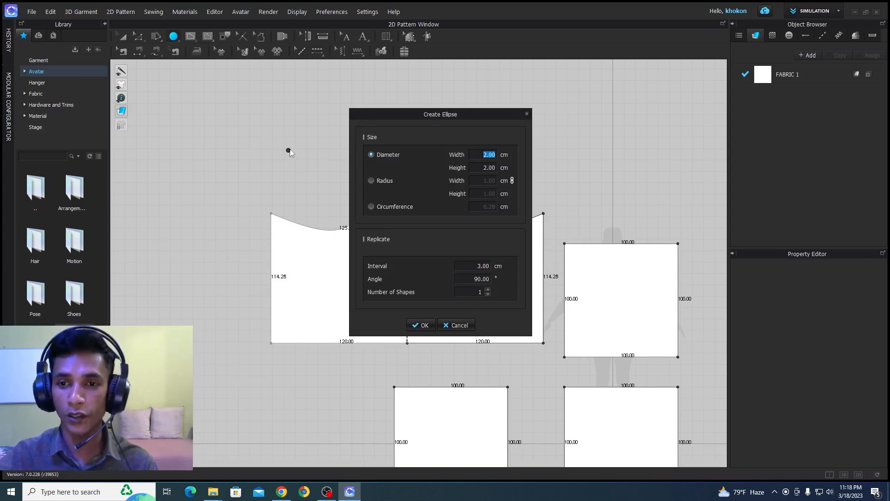
{"action": "type", "text": "6"}
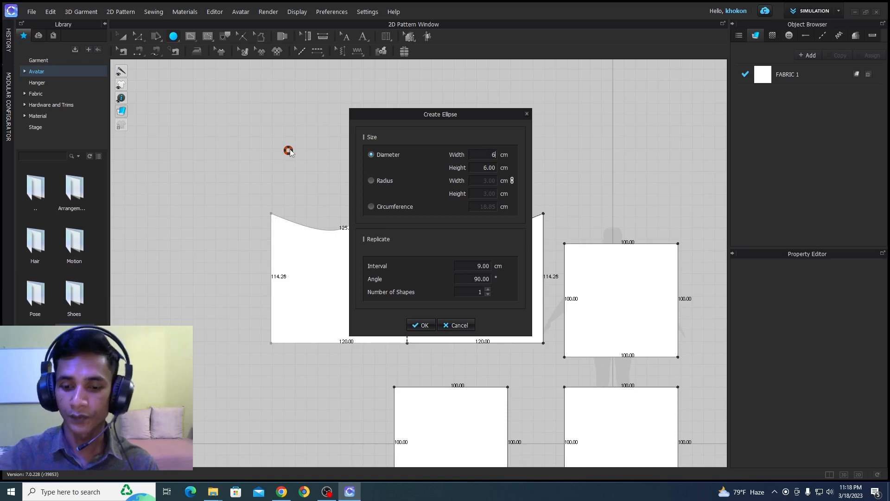
{"action": "key", "text": "BackSpace"}
{"action": "type", "text": "50"}
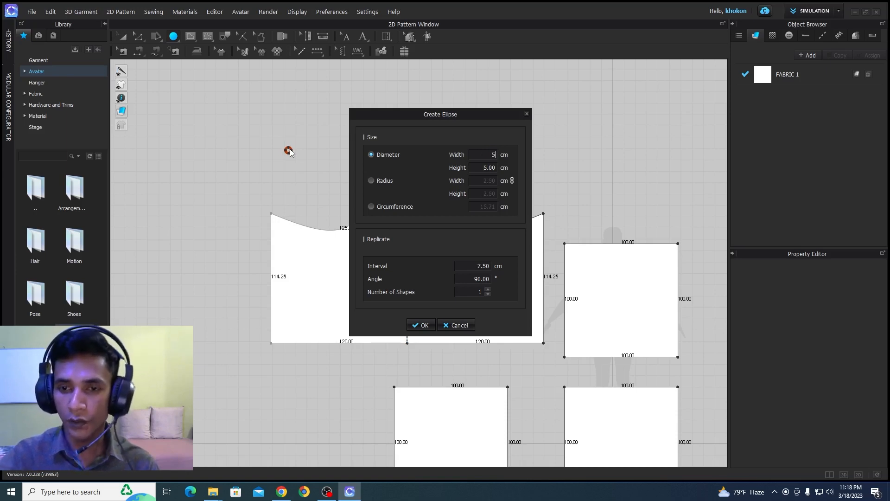
{"action": "left_click", "coordinate": [424, 325]}
{"action": "scroll", "coordinate": [253, 129], "scroll_direction": "up", "scroll_amount": 3}
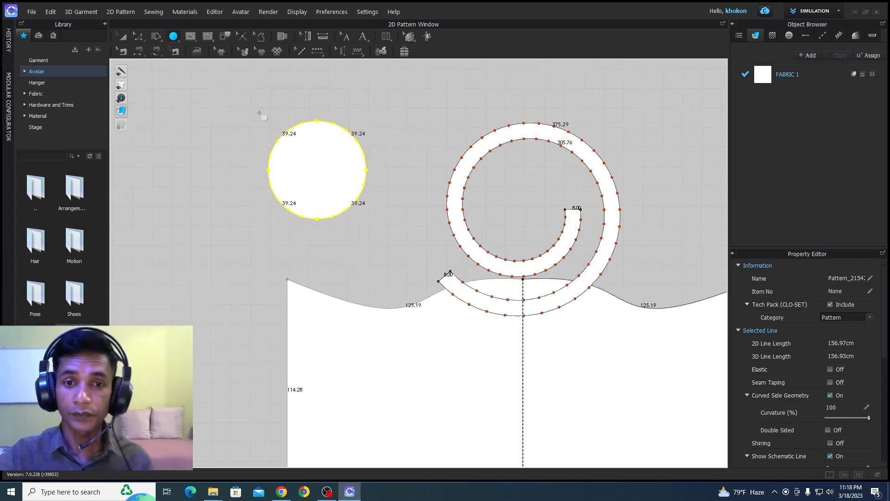
{"action": "scroll", "coordinate": [320, 137], "scroll_direction": "up", "scroll_amount": 3}
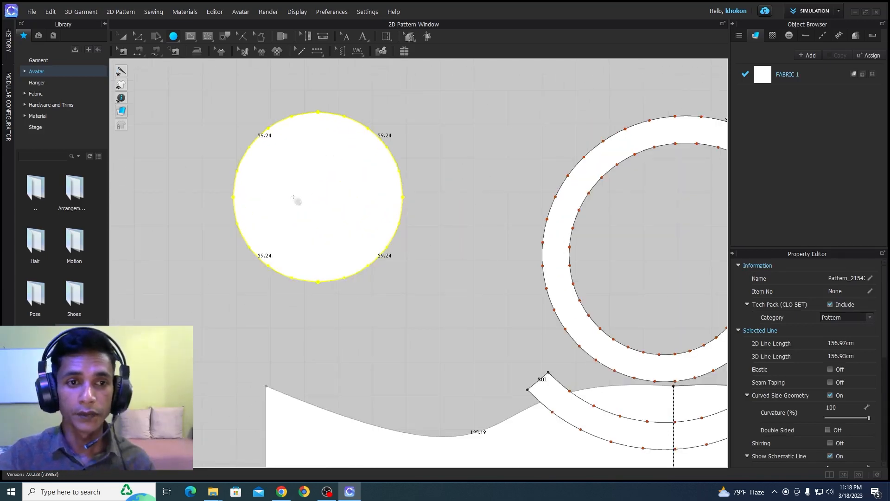
{"action": "right_click", "coordinate": [372, 102]}
{"action": "left_click", "coordinate": [362, 144]}
{"action": "left_click", "coordinate": [348, 155]}
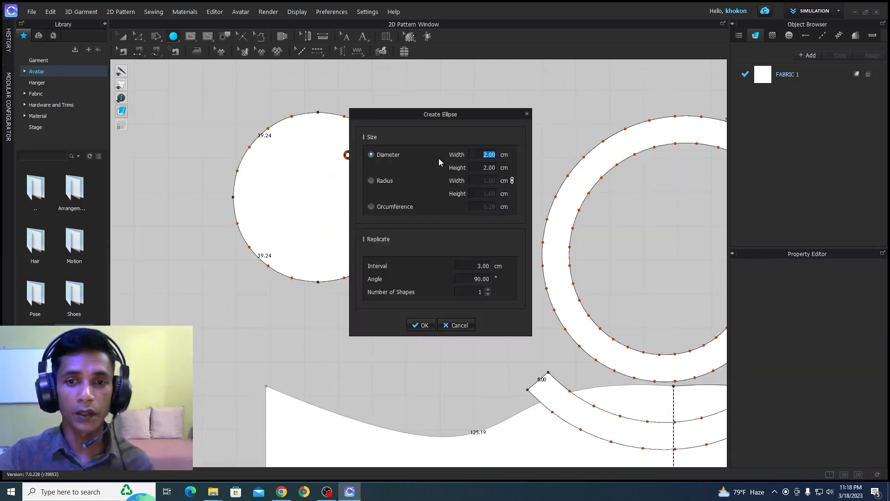
{"action": "left_click", "coordinate": [458, 325]}
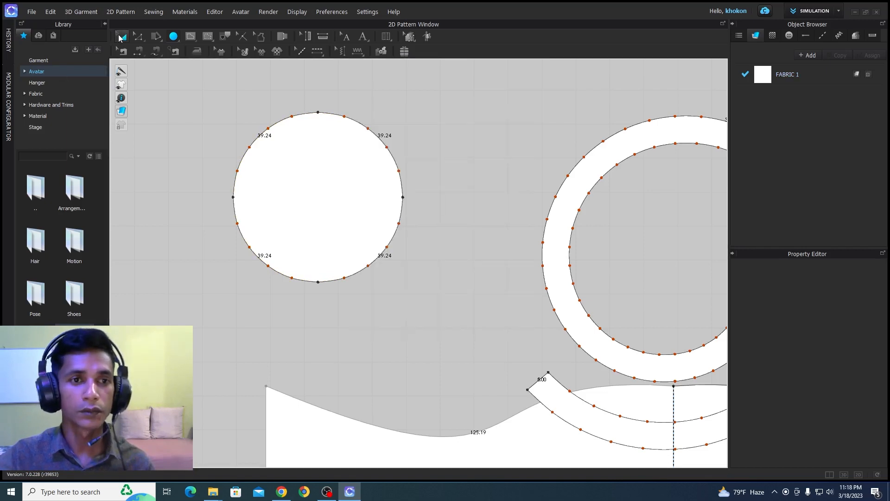
Reposition the circle pattern in the empty space left of the spiral, above the mirrored pattern's wavy edge
{"action": "left_click", "coordinate": [120, 37]}
{"action": "left_click_drag", "start_coordinate": [347, 185], "coordinate": [393, 225]}
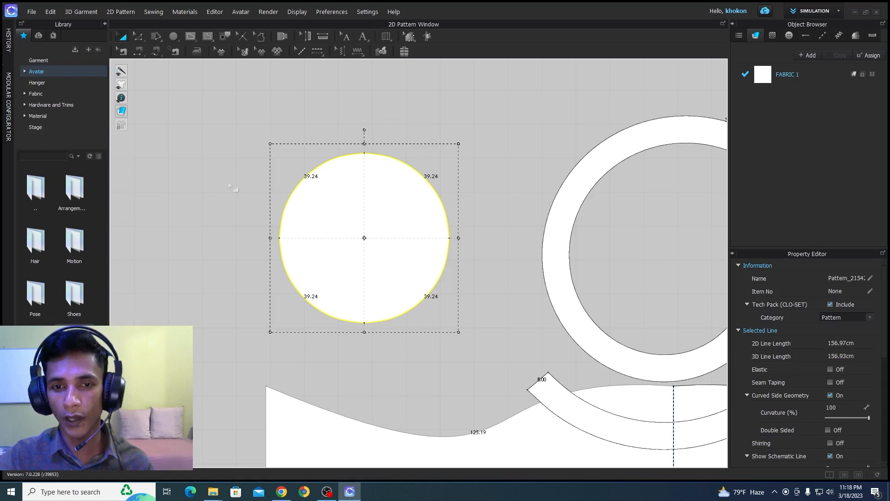
{"action": "left_click", "coordinate": [561, 254]}
{"action": "scroll", "coordinate": [507, 261], "scroll_direction": "down", "scroll_amount": 5}
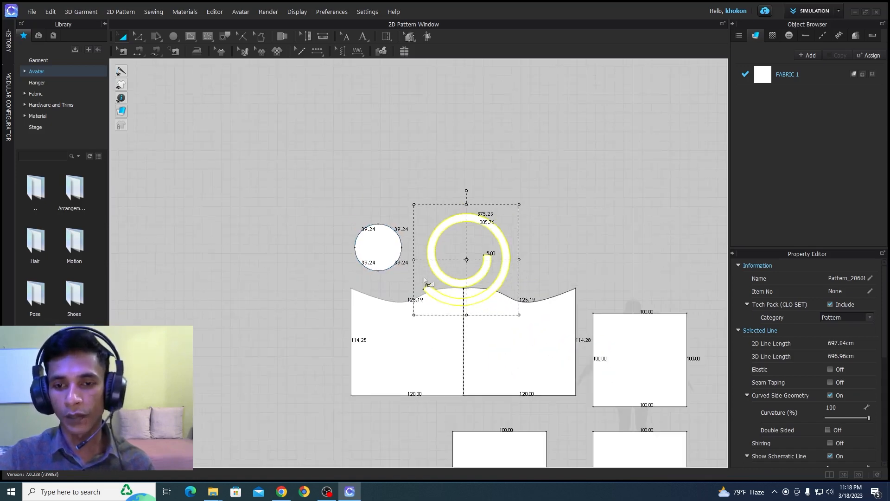
{"action": "scroll", "coordinate": [451, 269], "scroll_direction": "up", "scroll_amount": 3}
{"action": "left_click_drag", "start_coordinate": [282, 227], "coordinate": [269, 234]}
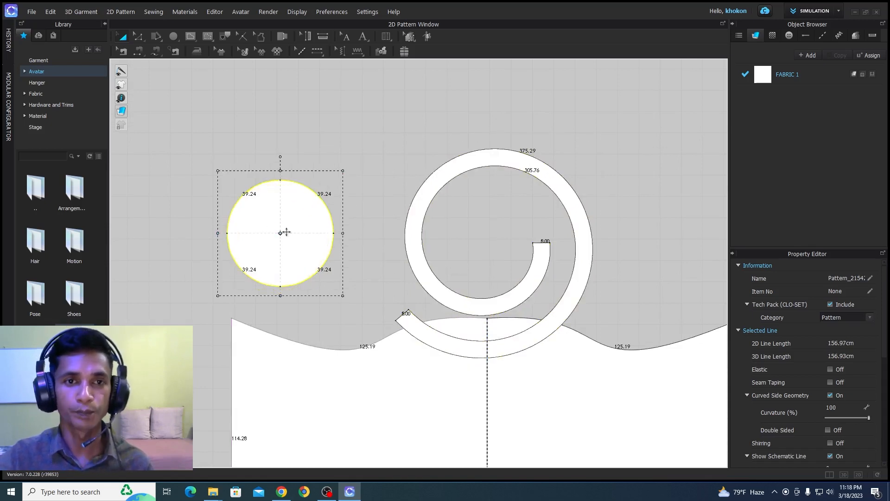
{"action": "scroll", "coordinate": [288, 248], "scroll_direction": "down", "scroll_amount": 2}
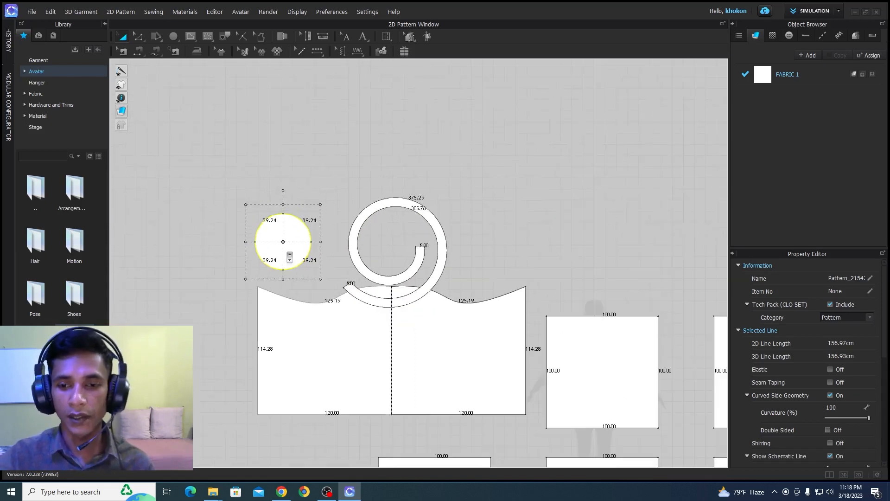
{"action": "scroll", "coordinate": [409, 240], "scroll_direction": "up", "scroll_amount": 2}
{"action": "scroll", "coordinate": [451, 399], "scroll_direction": "down", "scroll_amount": 3}
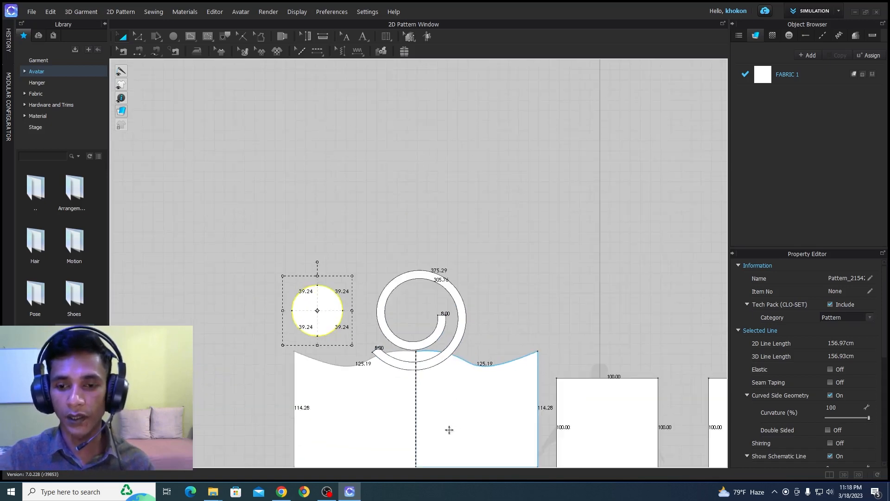
{"action": "middle_click_drag", "start_coordinate": [451, 432], "coordinate": [433, 278]}
{"action": "scroll", "coordinate": [433, 278], "scroll_direction": "up", "scroll_amount": 2}
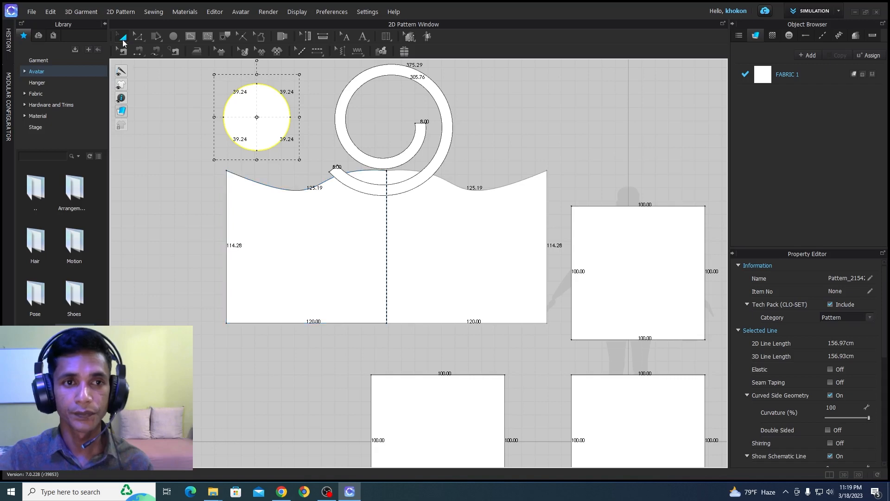
Split the upper-right rectangle's top edge into two lines 10 cm from its left corner, and undo the split
{"action": "left_click", "coordinate": [140, 35]}
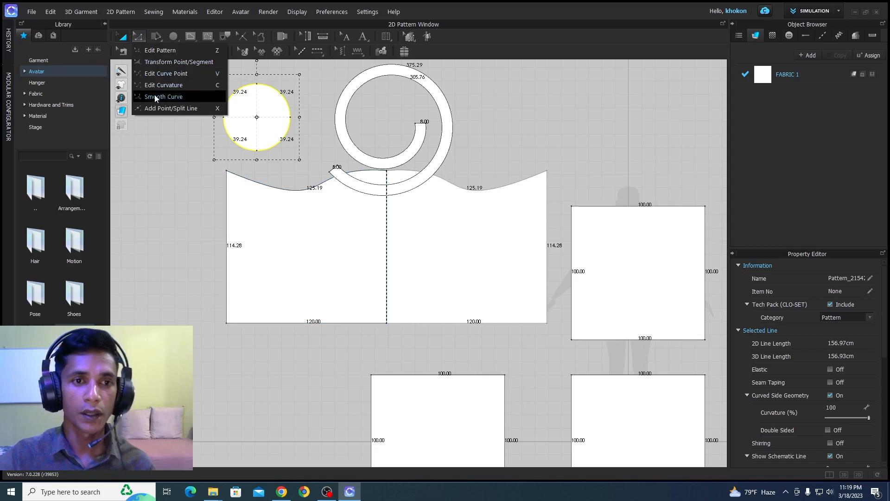
{"action": "left_click", "coordinate": [154, 110]}
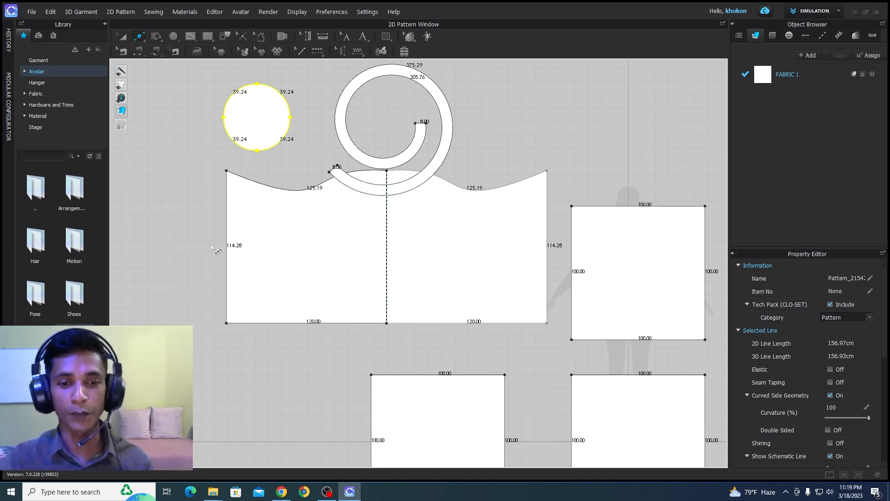
{"action": "scroll", "coordinate": [515, 296], "scroll_direction": "down", "scroll_amount": 3}
{"action": "scroll", "coordinate": [675, 275], "scroll_direction": "up", "scroll_amount": 4}
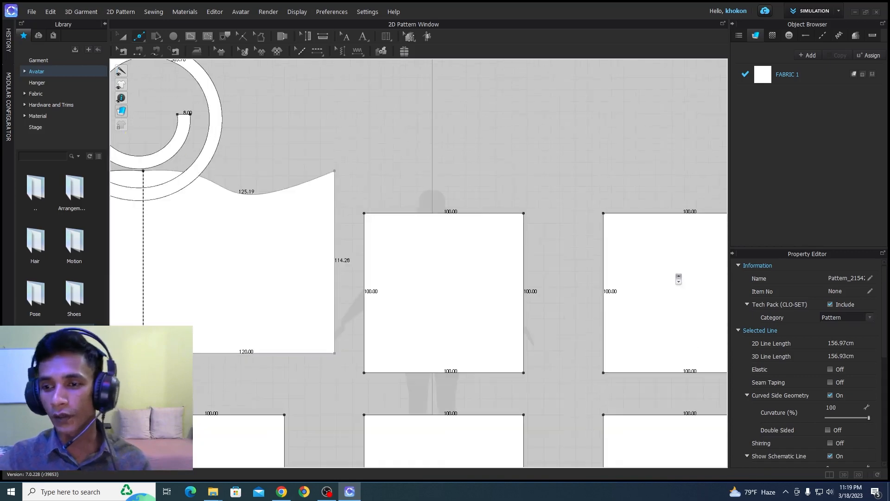
{"action": "middle_click_drag", "start_coordinate": [542, 276], "coordinate": [216, 264]}
{"action": "scroll", "coordinate": [348, 223], "scroll_direction": "up", "scroll_amount": 4}
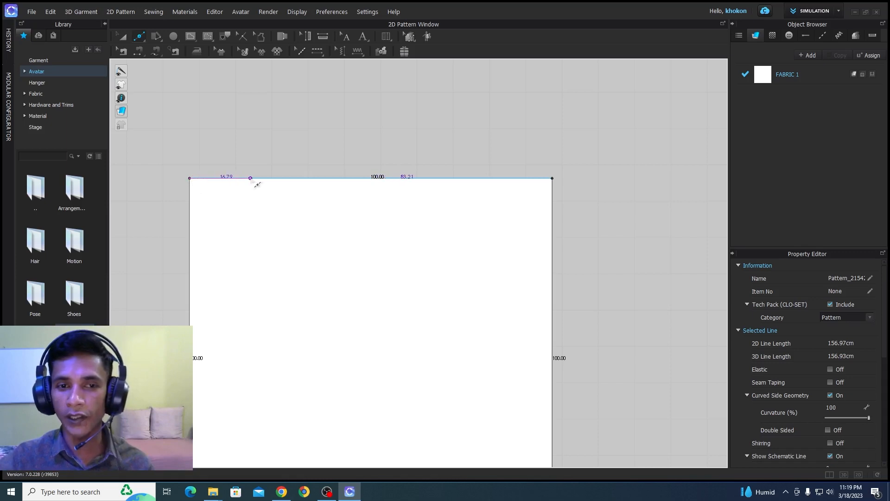
{"action": "right_click", "coordinate": [298, 182]}
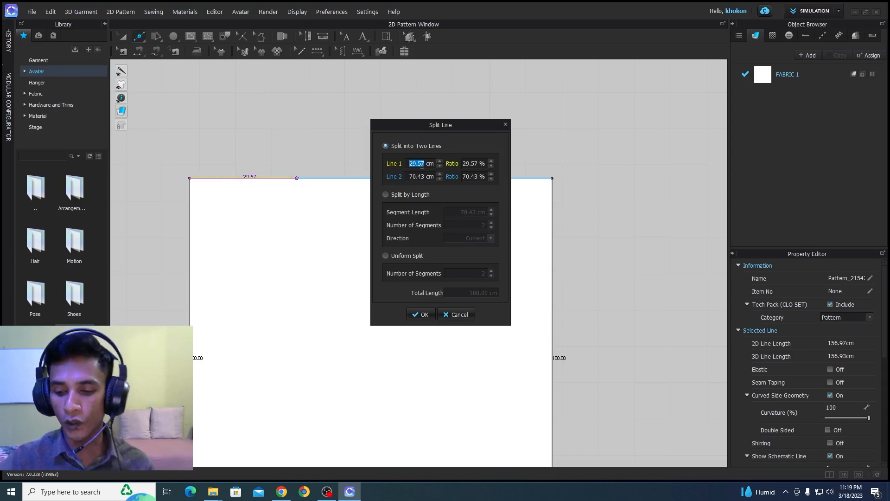
{"action": "type", "text": "10"}
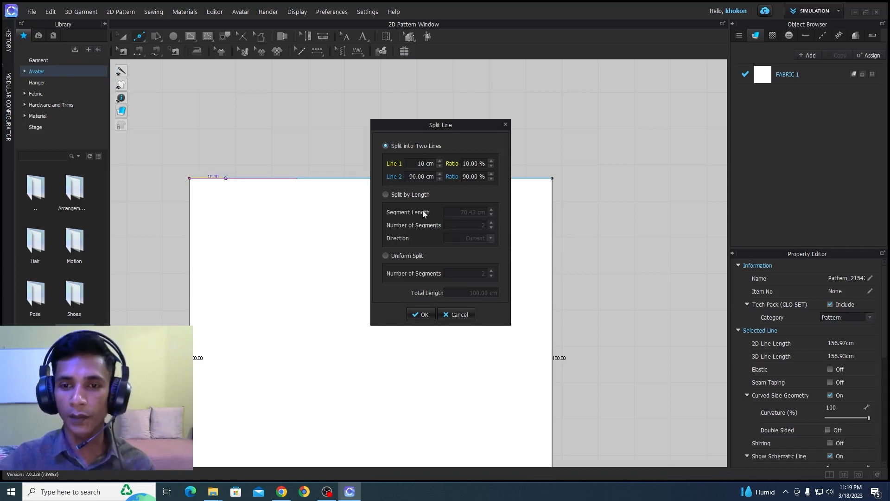
{"action": "left_click", "coordinate": [422, 316]}
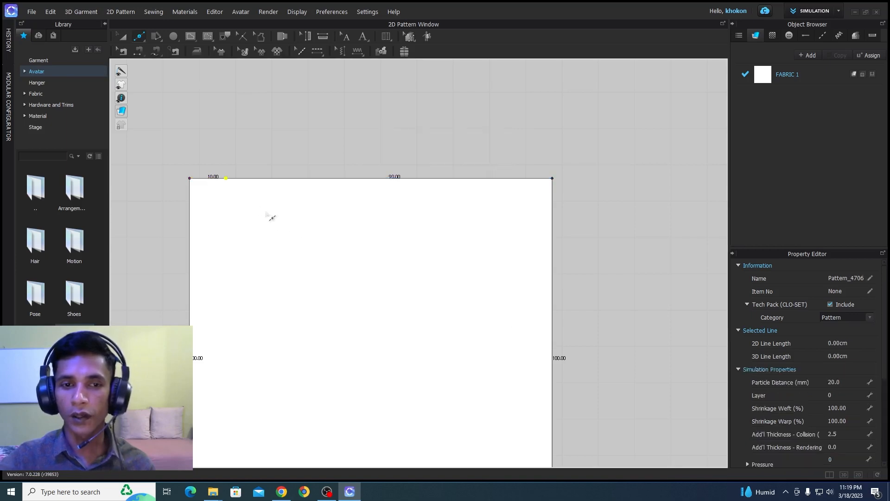
{"action": "scroll", "coordinate": [210, 182], "scroll_direction": "up", "scroll_amount": 2}
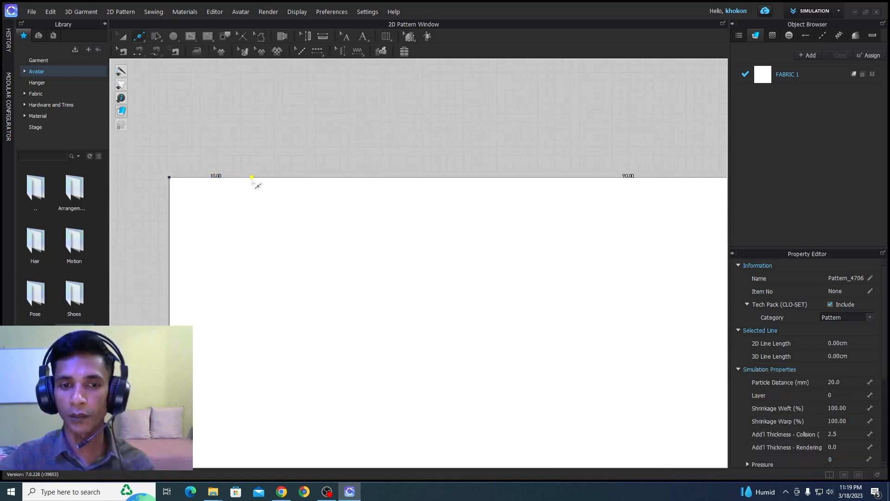
{"action": "scroll", "coordinate": [282, 211], "scroll_direction": "down", "scroll_amount": 2}
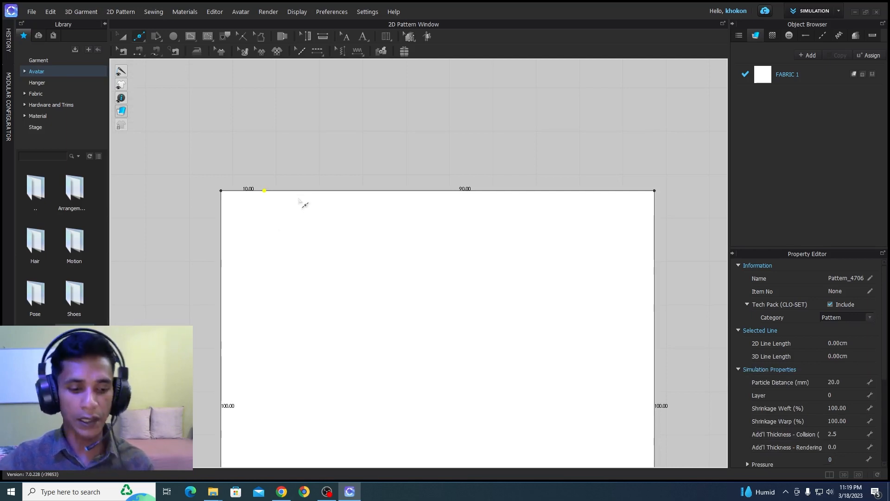
{"action": "left_click", "coordinate": [296, 199]}
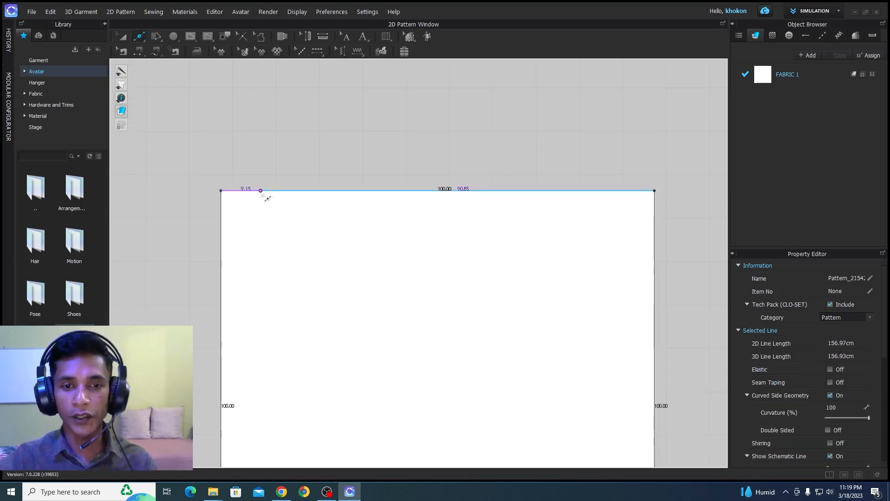
Split the upper-right rectangle's top edge uniformly into 5 segments
{"action": "right_click", "coordinate": [261, 191]}
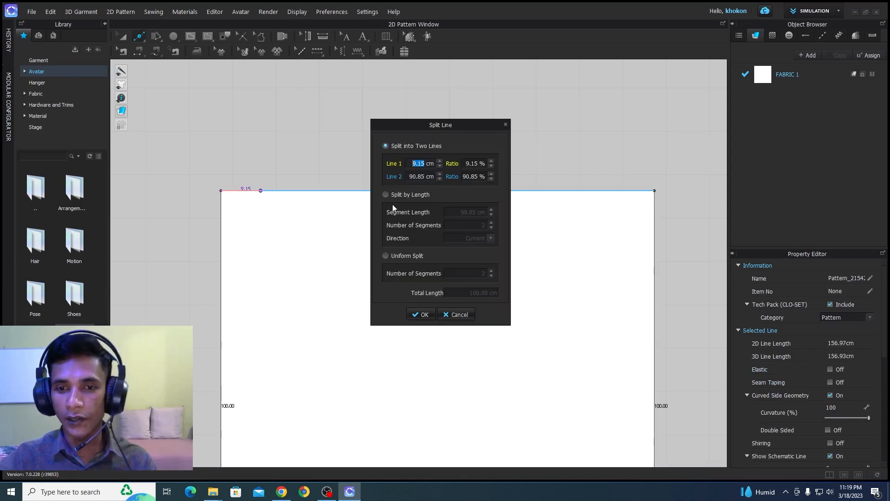
{"action": "left_click", "coordinate": [386, 256]}
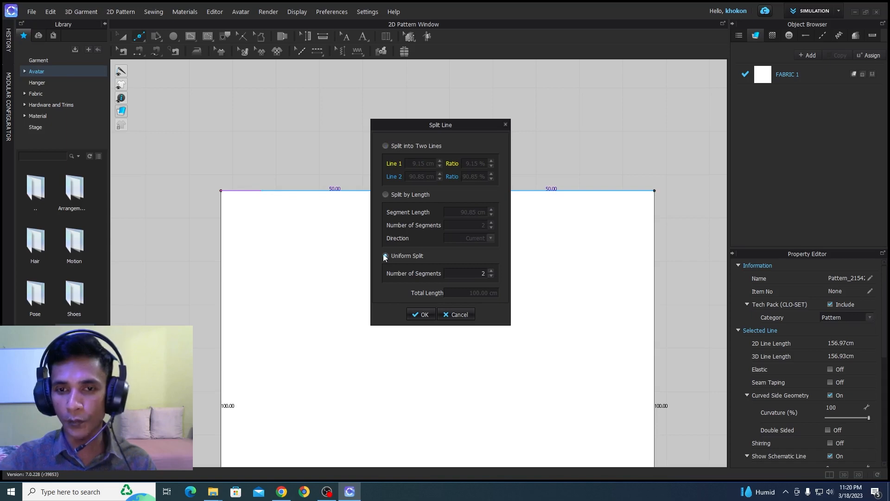
{"action": "left_click_drag", "start_coordinate": [457, 123], "coordinate": [656, 189]}
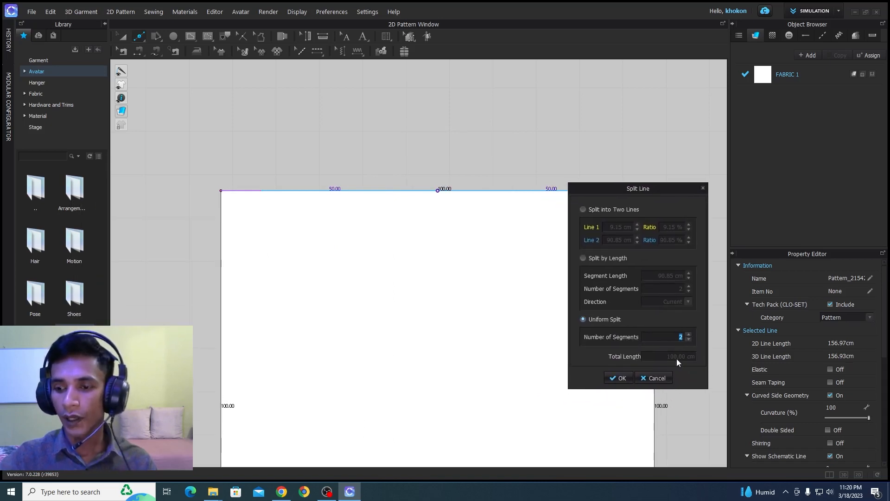
{"action": "type", "text": "5"}
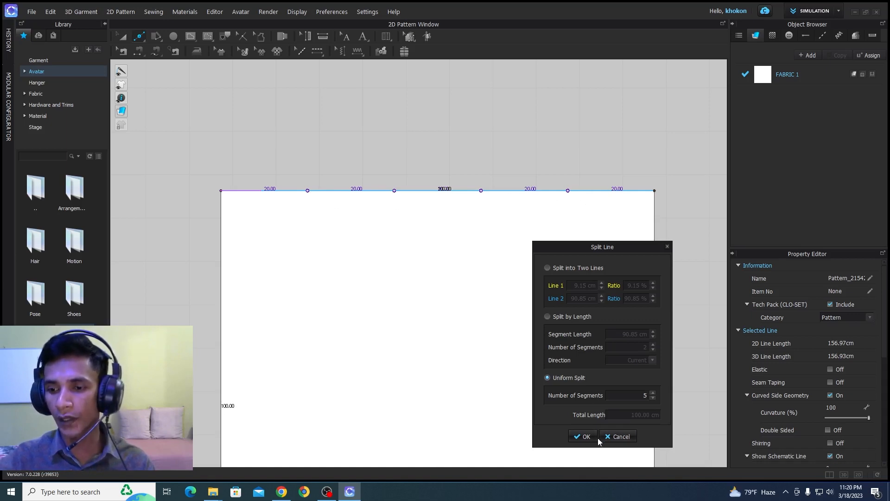
{"action": "left_click", "coordinate": [585, 436]}
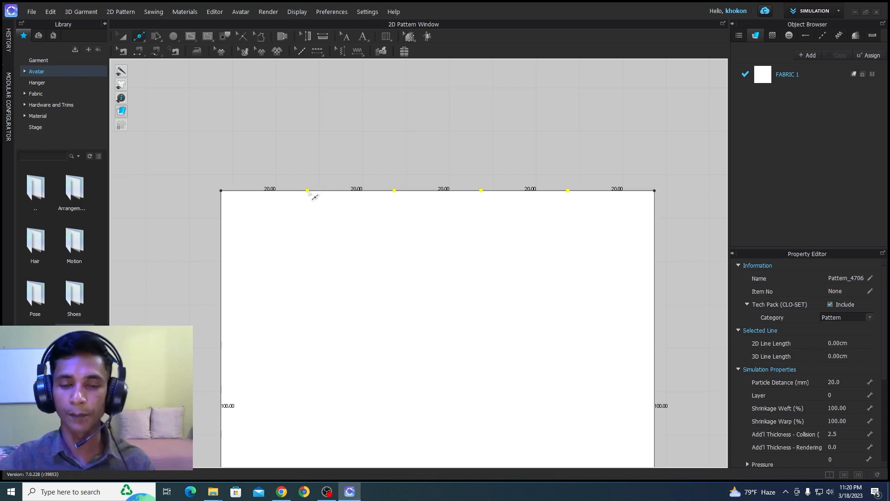
{"action": "right_click", "coordinate": [308, 191]}
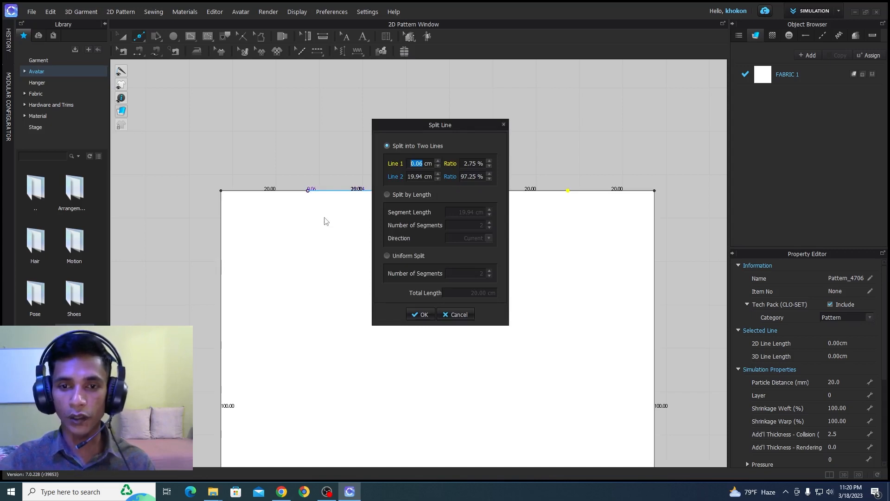
{"action": "left_click", "coordinate": [504, 125]}
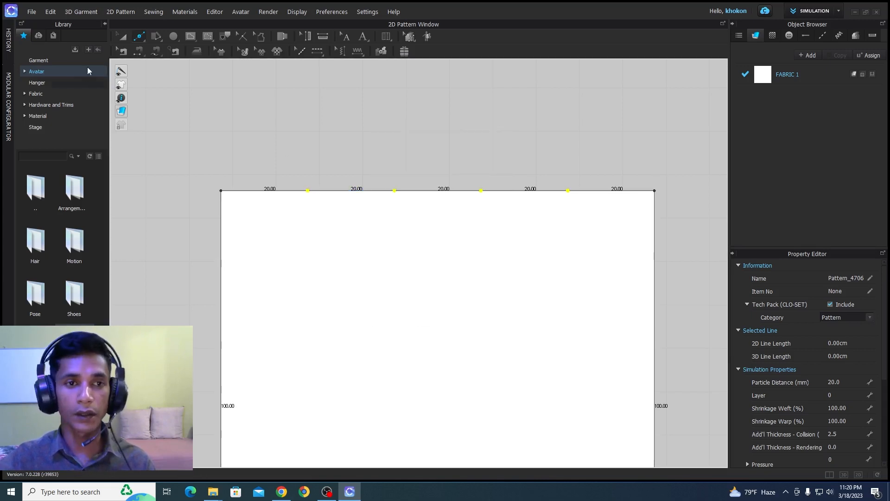
{"action": "left_click", "coordinate": [122, 37]}
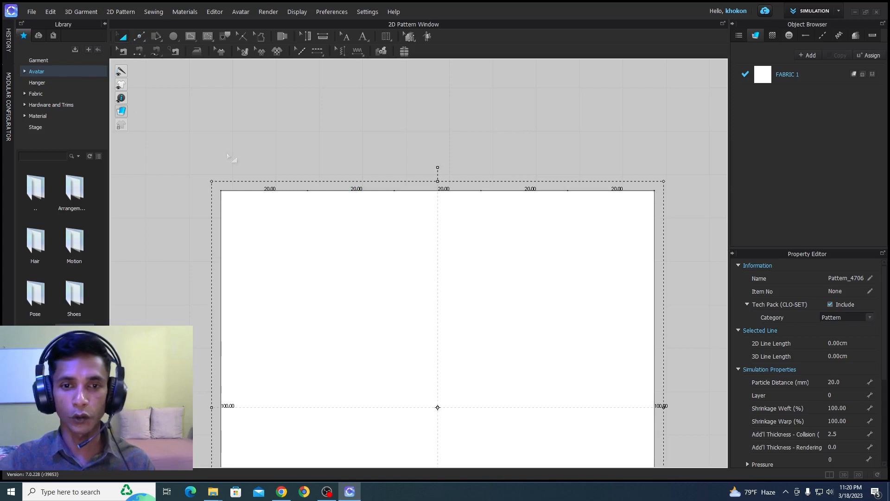
{"action": "left_click", "coordinate": [141, 41]}
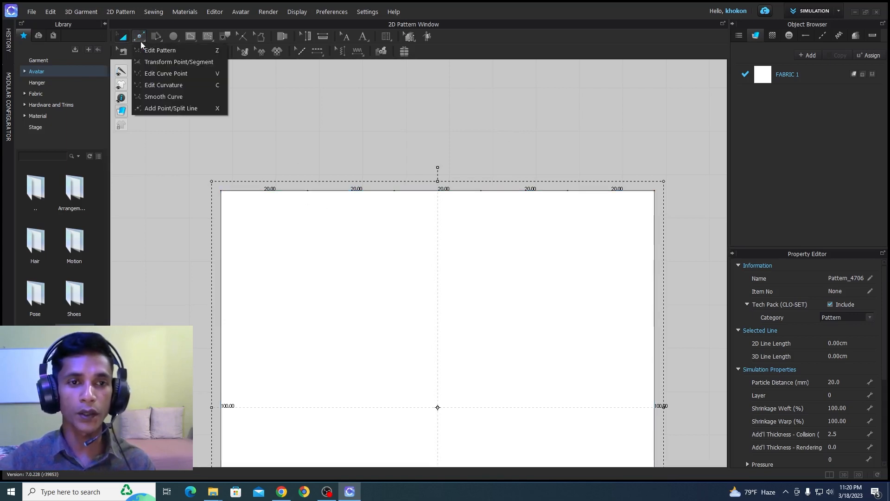
{"action": "left_click", "coordinate": [142, 85]}
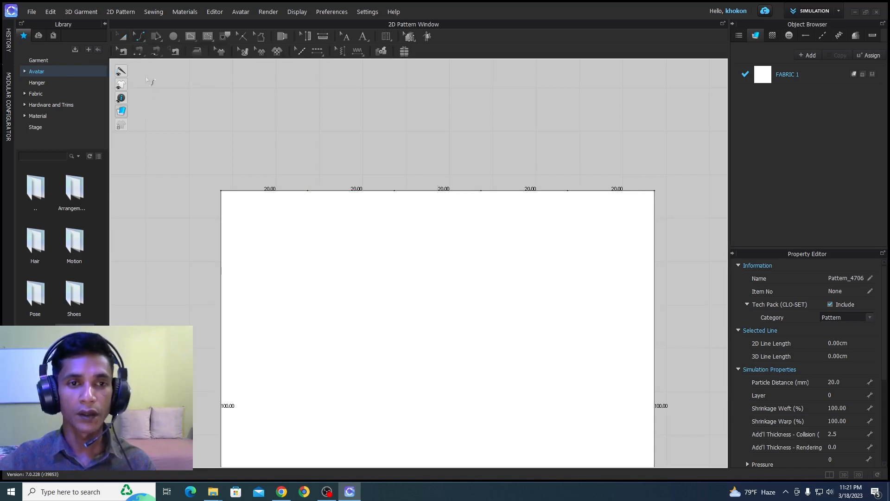
Convert the first split point from the left on the top edge to a curve point
{"action": "left_click", "coordinate": [145, 40]}
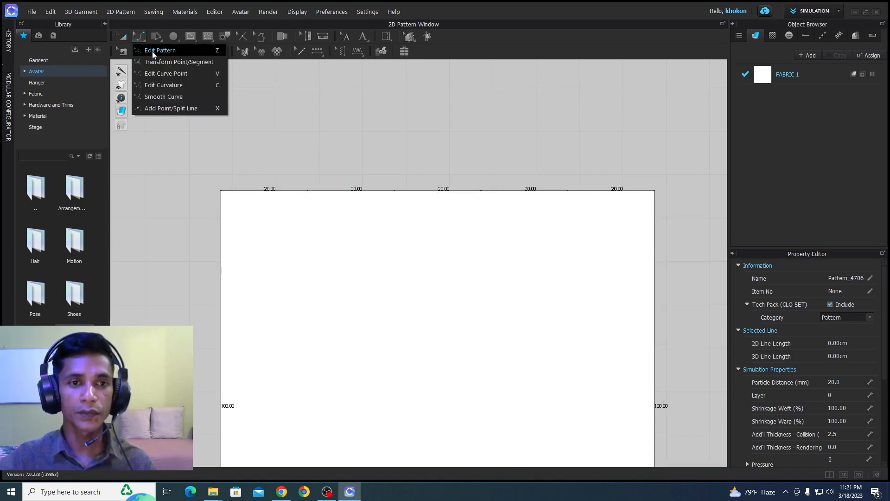
{"action": "left_click", "coordinate": [154, 51]}
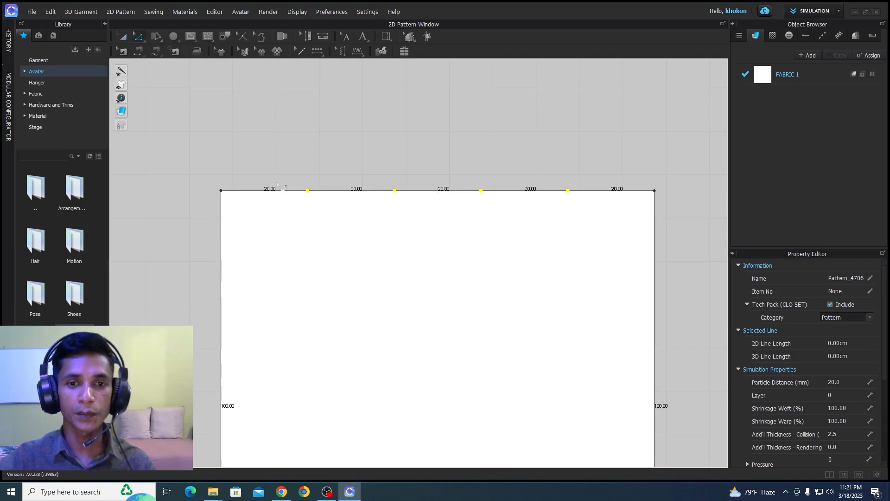
{"action": "right_click", "coordinate": [308, 192]}
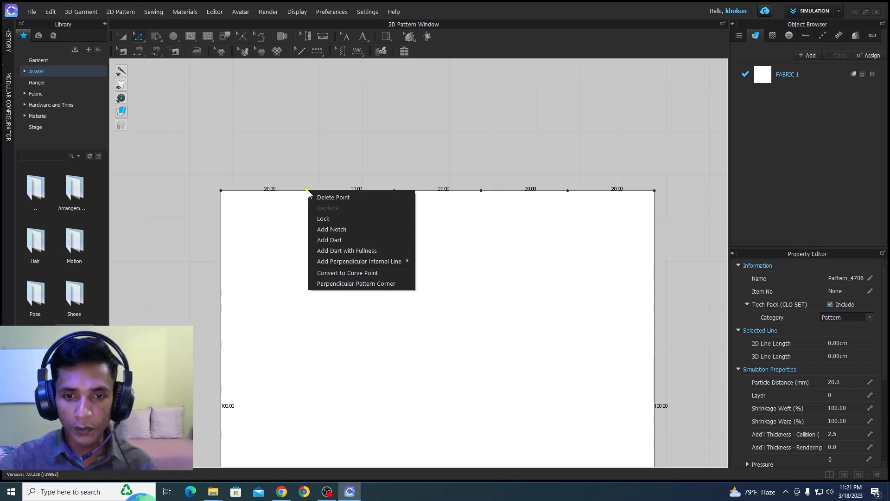
{"action": "left_click", "coordinate": [351, 277]}
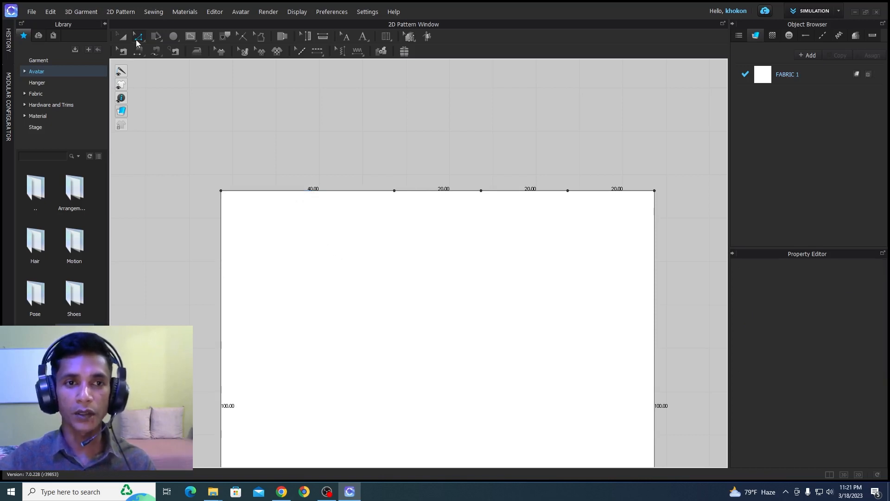
Pull the converted curve point down into the pattern, bending its 40 cm segment into a curve about 58 cm long
{"action": "left_click", "coordinate": [142, 42]}
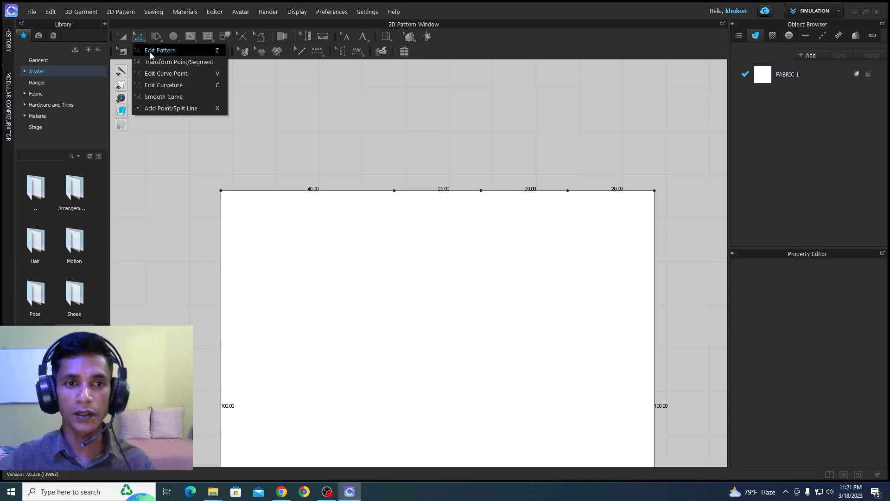
{"action": "left_click", "coordinate": [158, 74]}
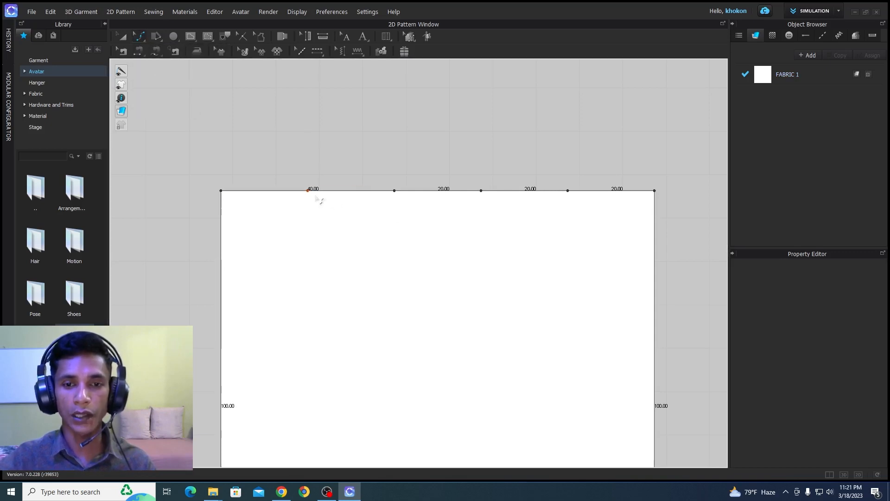
{"action": "left_click_drag", "start_coordinate": [316, 197], "coordinate": [310, 274]}
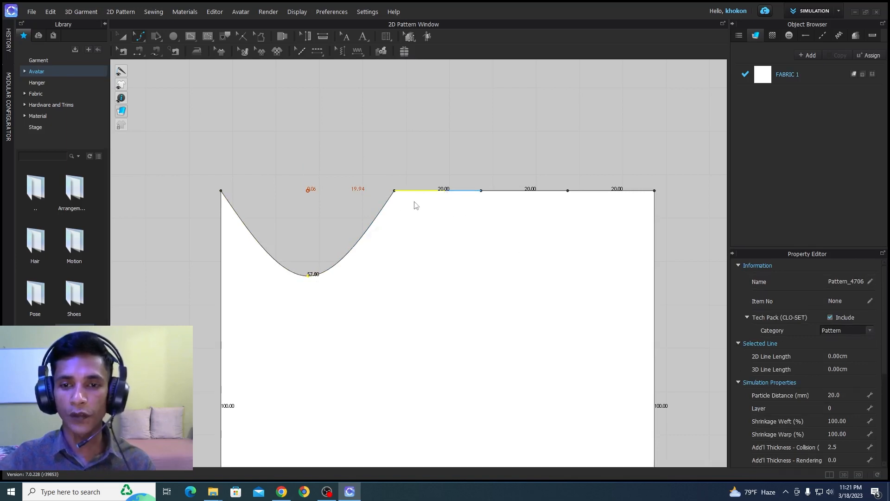
Bend the adjoining 20 cm top-edge segment inward to about 48 cm long and the next one outward to about 31 cm
{"action": "left_click_drag", "start_coordinate": [447, 195], "coordinate": [450, 274]}
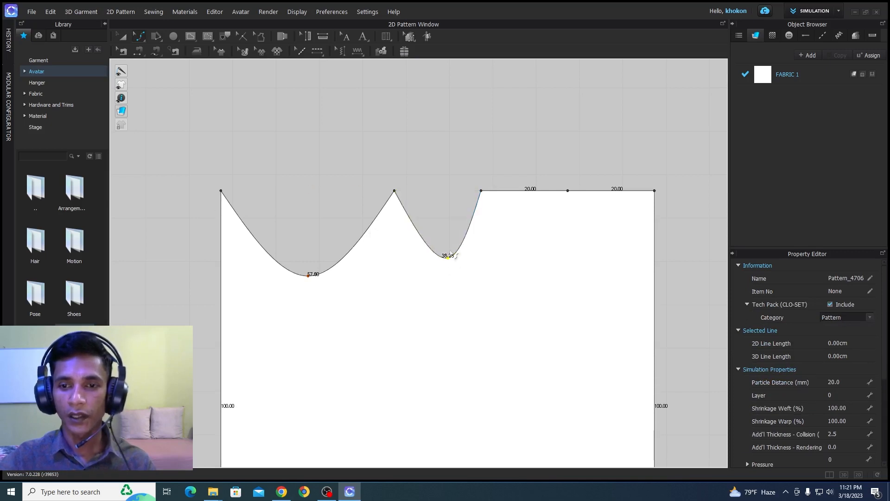
{"action": "left_click_drag", "start_coordinate": [449, 261], "coordinate": [450, 279]}
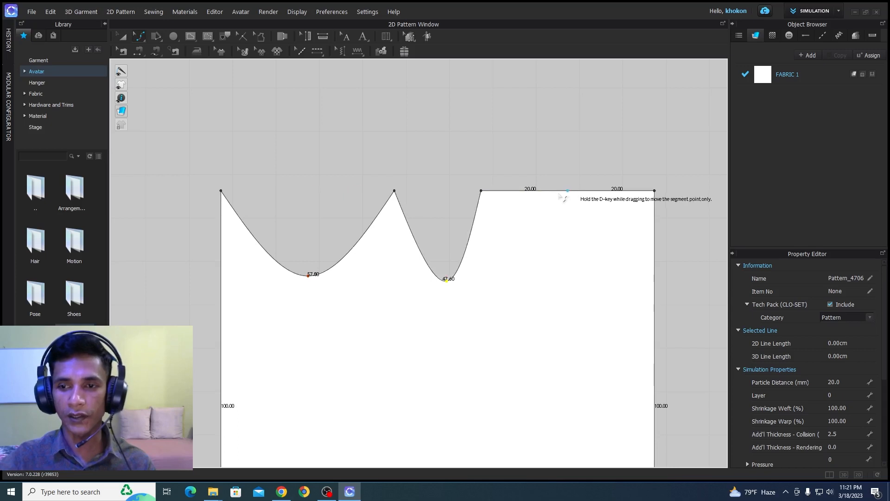
{"action": "left_click_drag", "start_coordinate": [538, 191], "coordinate": [540, 148]}
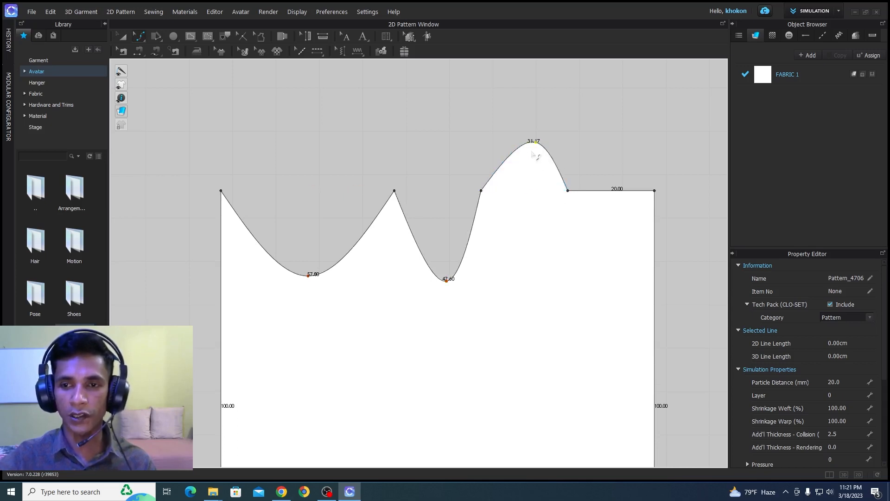
{"action": "scroll", "coordinate": [553, 185], "scroll_direction": "up", "scroll_amount": 3}
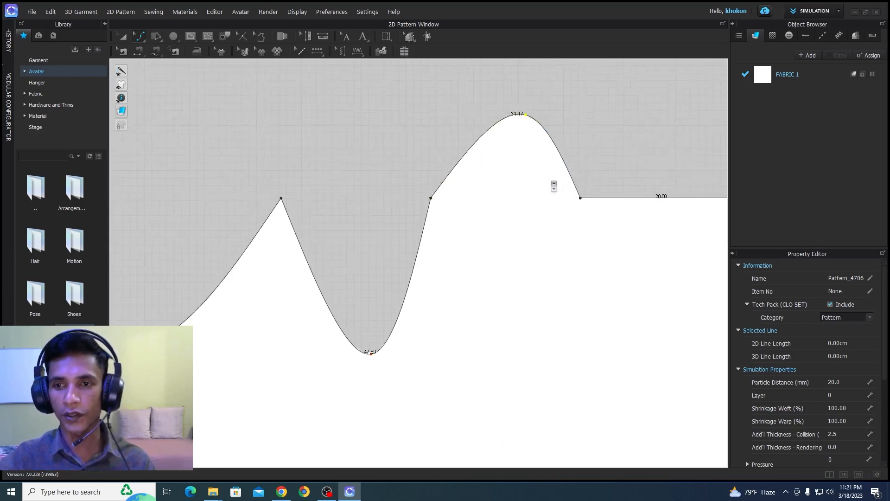
{"action": "scroll", "coordinate": [456, 368], "scroll_direction": "down", "scroll_amount": 8}
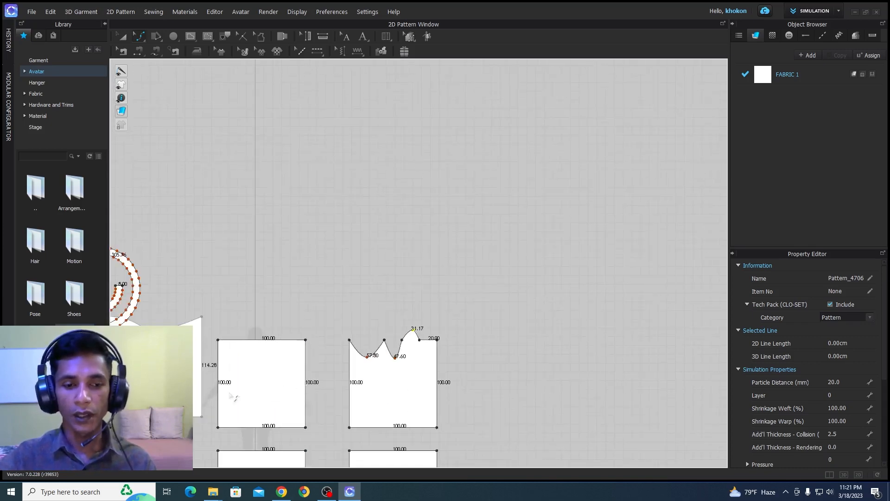
{"action": "scroll", "coordinate": [232, 396], "scroll_direction": "up", "scroll_amount": 4}
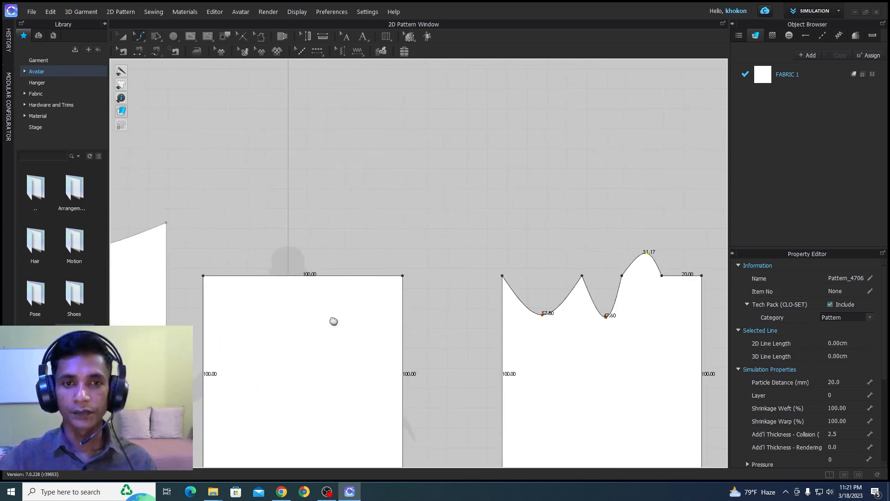
{"action": "middle_click_drag", "start_coordinate": [334, 320], "coordinate": [364, 243]}
{"action": "scroll", "coordinate": [363, 259], "scroll_direction": "down", "scroll_amount": 3}
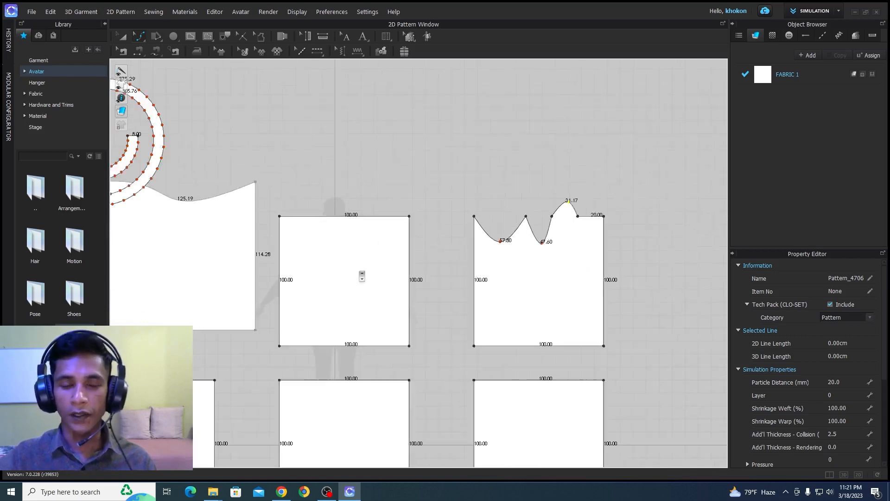
{"action": "scroll", "coordinate": [362, 276], "scroll_direction": "up", "scroll_amount": 3}
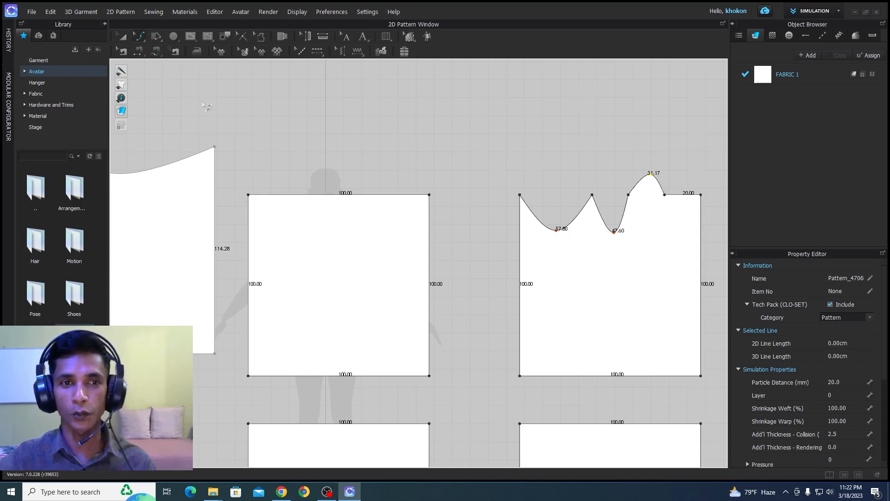
{"action": "scroll", "coordinate": [449, 278], "scroll_direction": "down", "scroll_amount": 3}
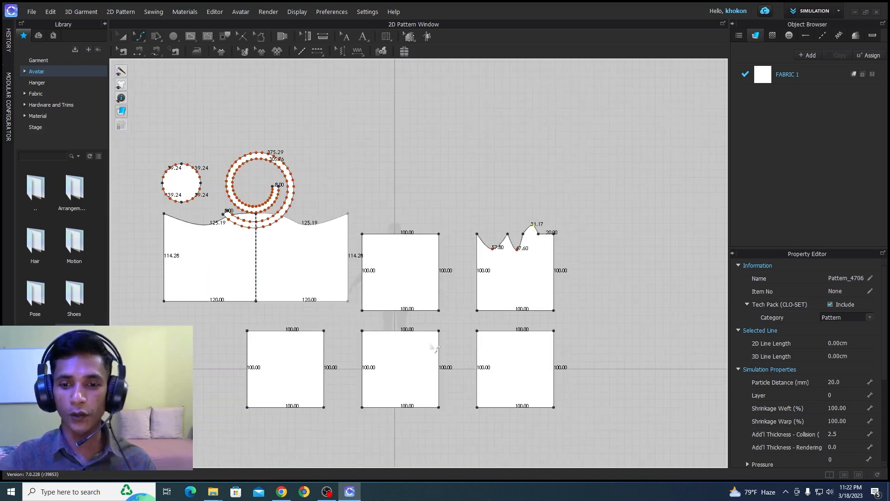
Add two notches on the lower-middle rectangle's top edge, about 31 cm from its left corner and about 19 cm further along
{"action": "scroll", "coordinate": [420, 355], "scroll_direction": "up", "scroll_amount": 3}
{"action": "middle_click_drag", "start_coordinate": [413, 363], "coordinate": [428, 288]}
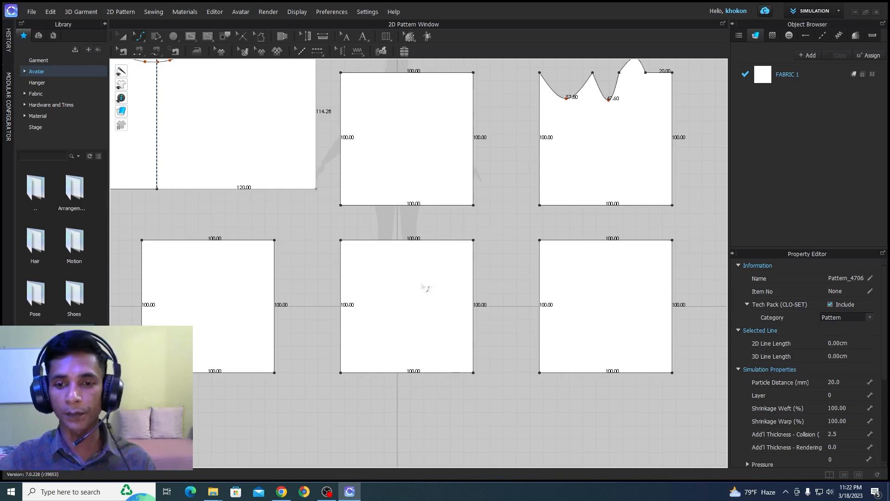
{"action": "scroll", "coordinate": [428, 276], "scroll_direction": "up", "scroll_amount": 1}
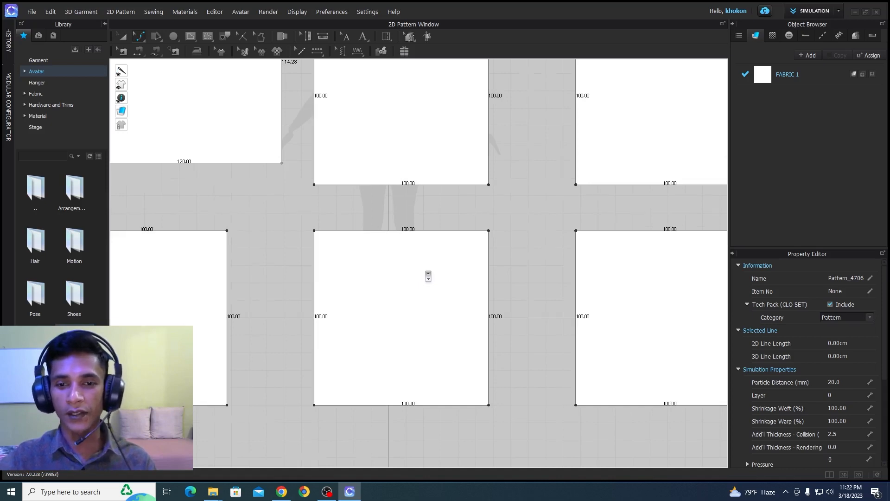
{"action": "scroll", "coordinate": [428, 275], "scroll_direction": "up", "scroll_amount": 1}
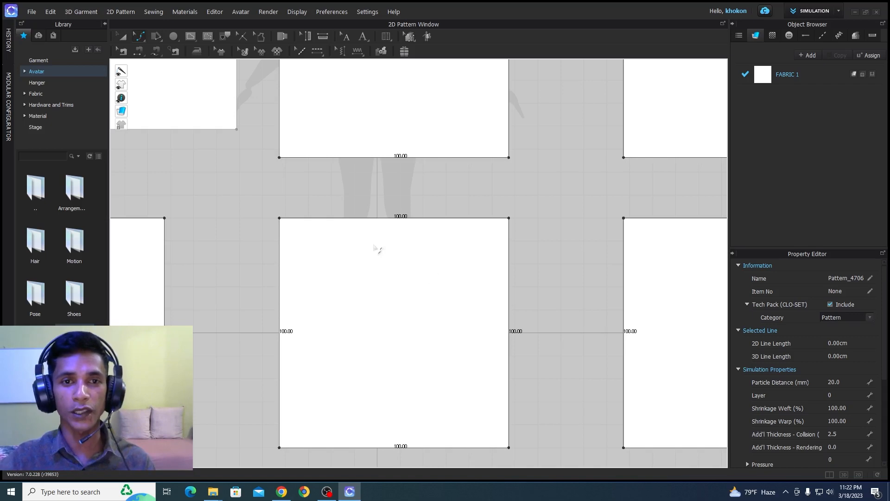
{"action": "left_click", "coordinate": [241, 38]}
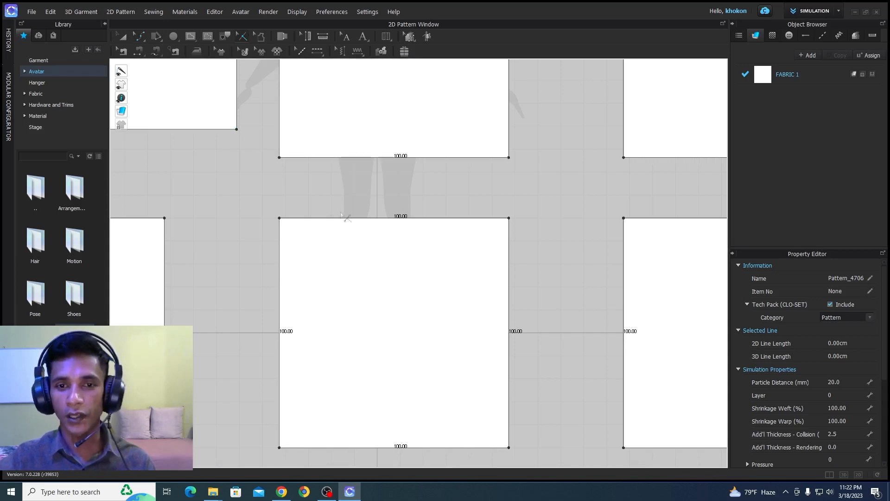
{"action": "left_click", "coordinate": [350, 218]}
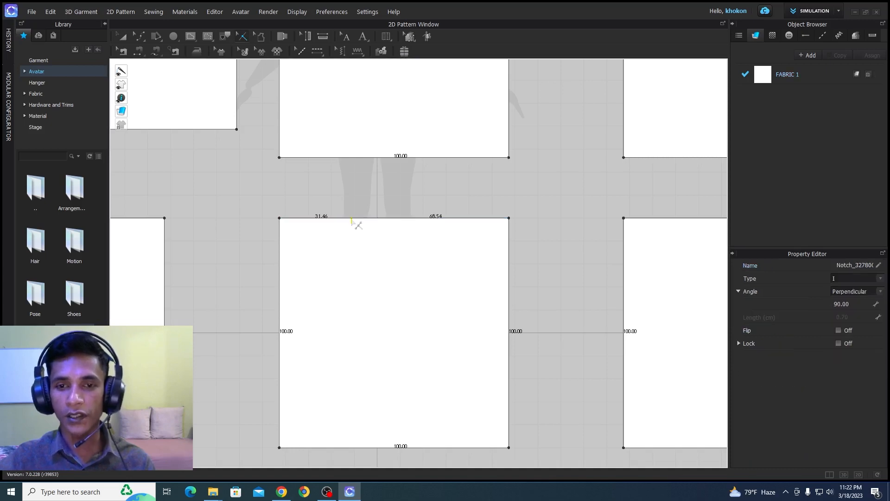
{"action": "scroll", "coordinate": [355, 237], "scroll_direction": "up", "scroll_amount": 5}
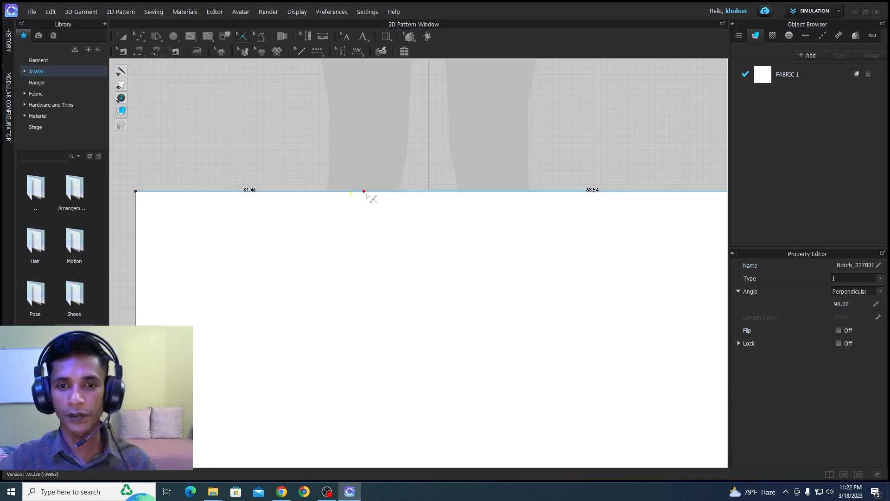
{"action": "left_click", "coordinate": [485, 194]}
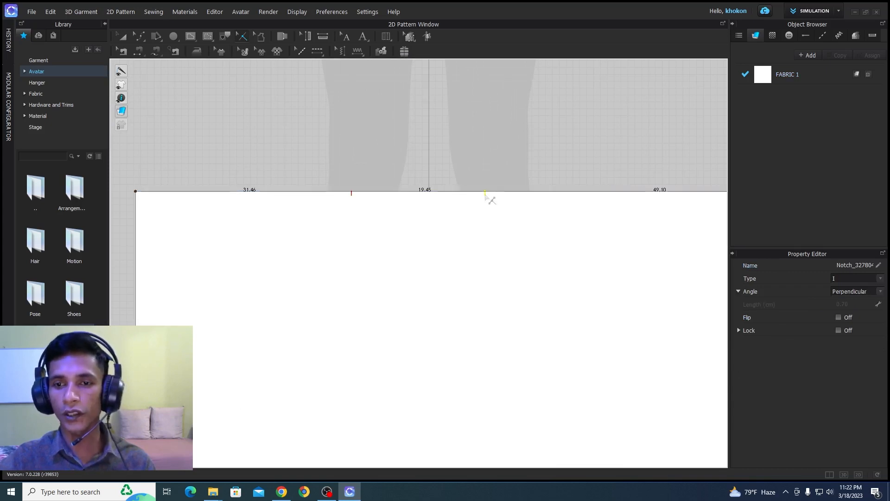
Add a third notch on the same top edge exactly 20 cm from its right corner
{"action": "right_click", "coordinate": [580, 196]}
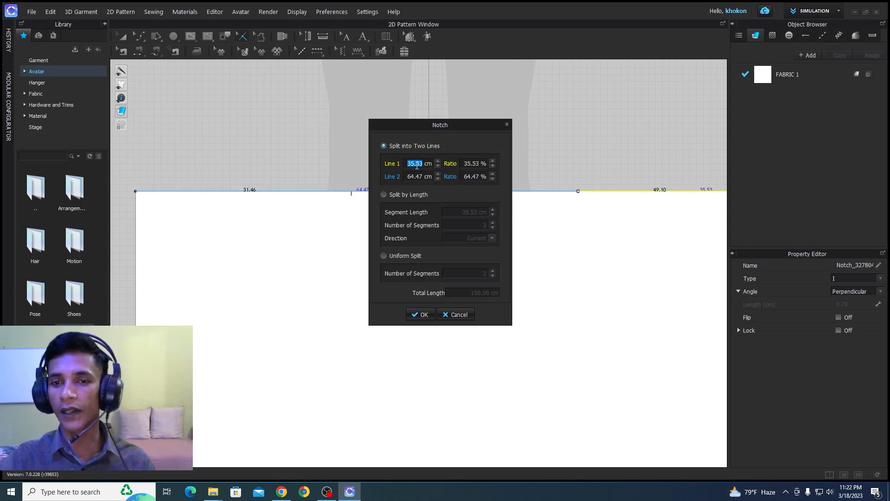
{"action": "left_click_drag", "start_coordinate": [447, 132], "coordinate": [328, 146]}
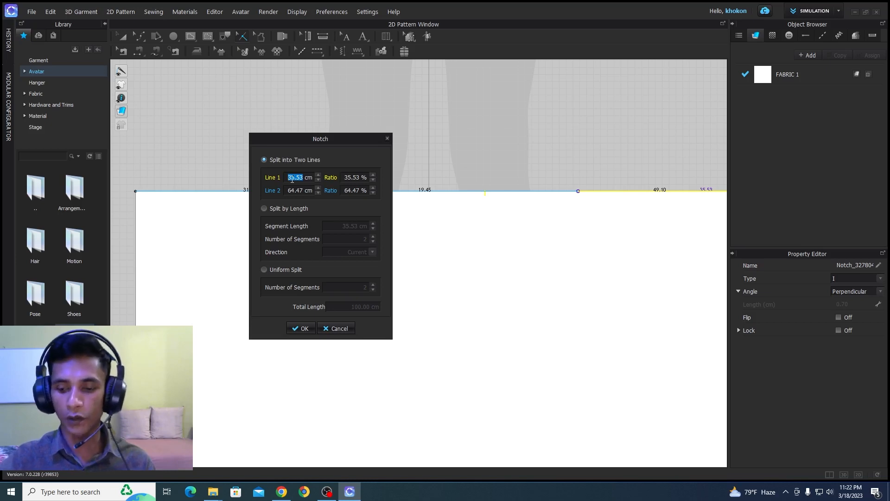
{"action": "type", "text": "20"}
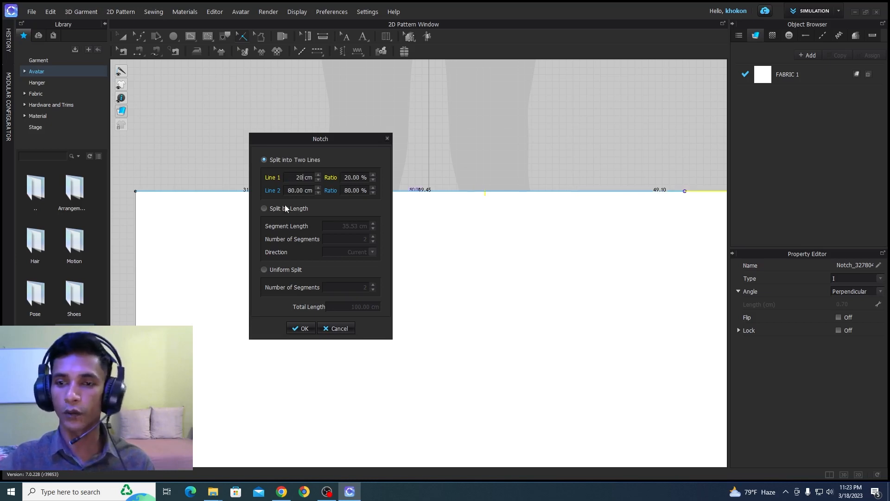
{"action": "left_click", "coordinate": [304, 329]}
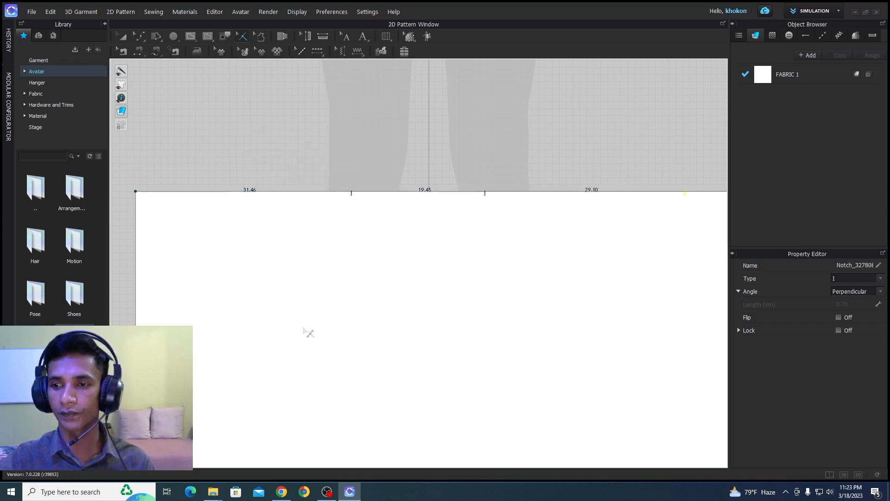
{"action": "scroll", "coordinate": [502, 245], "scroll_direction": "down", "scroll_amount": 3}
{"action": "scroll", "coordinate": [624, 226], "scroll_direction": "up", "scroll_amount": 2}
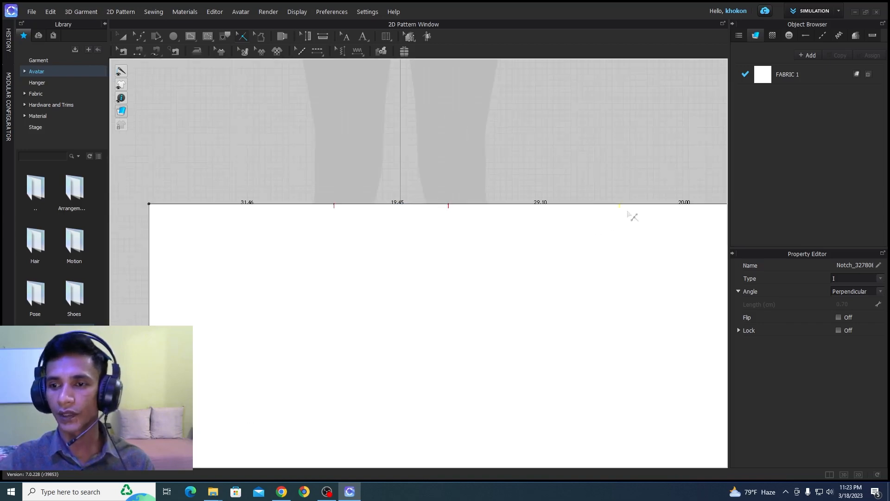